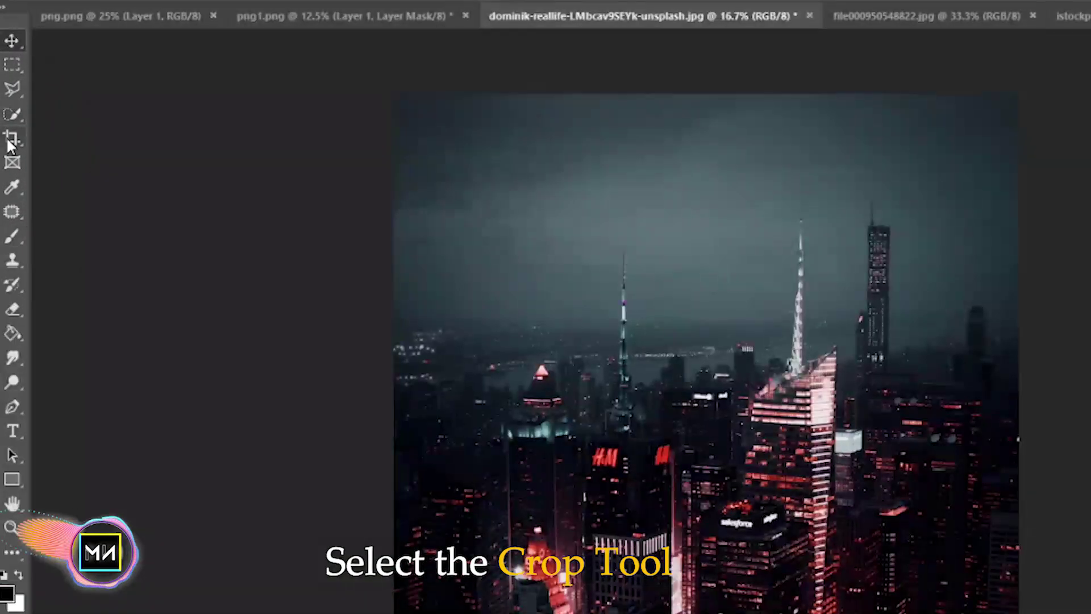
Extend the city canvas upward with the Crop tool and apply it
left_click(8, 121)
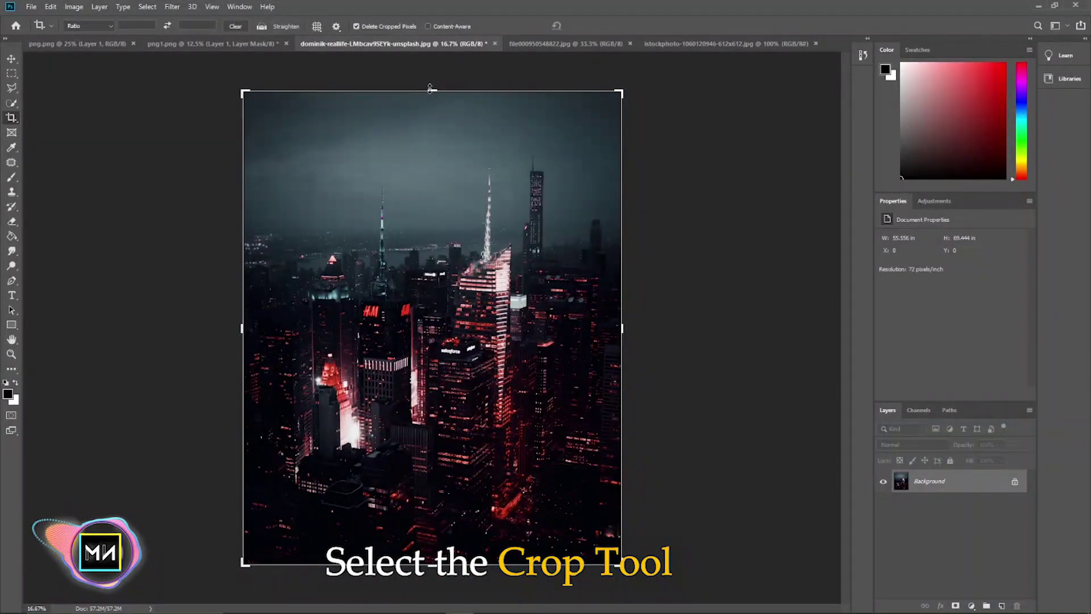
left_click_drag(430, 88, 431, 58)
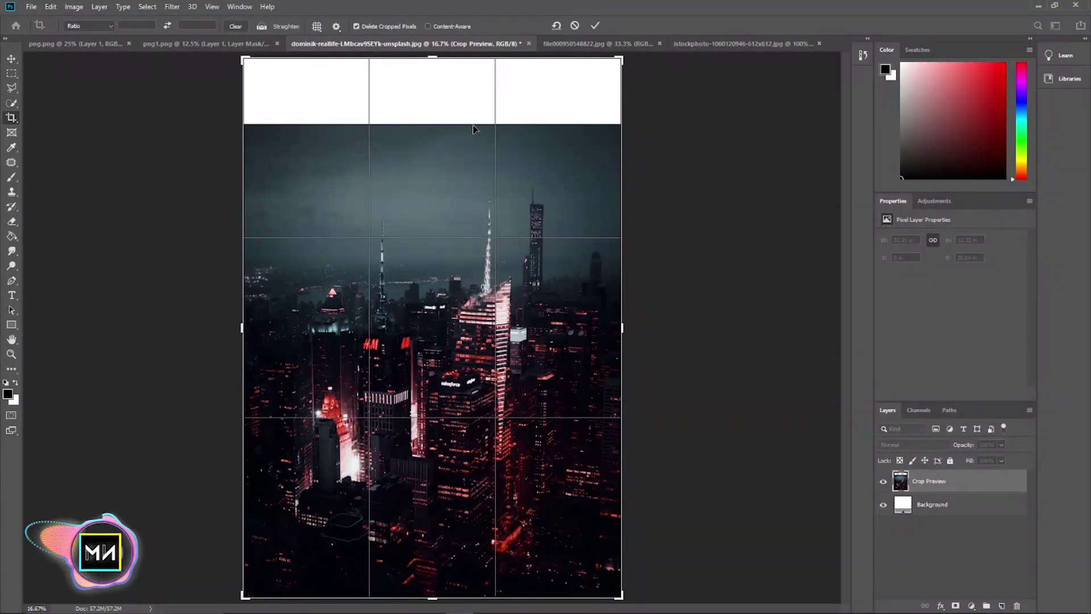
key("Return")
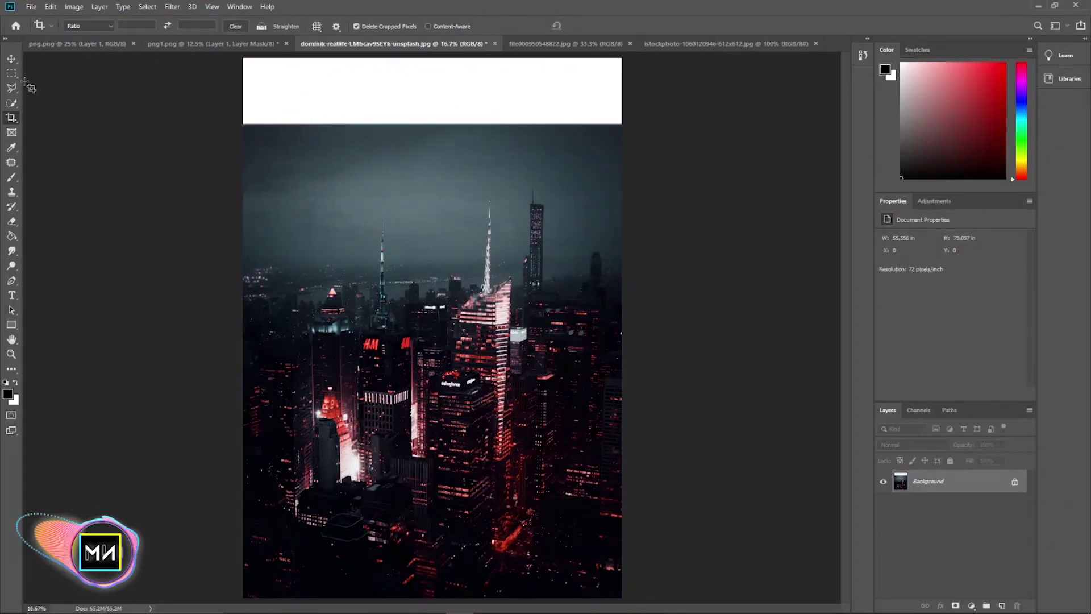
Drag the stormy cloud image into the city document and enlarge it across the top
left_click(14, 59)
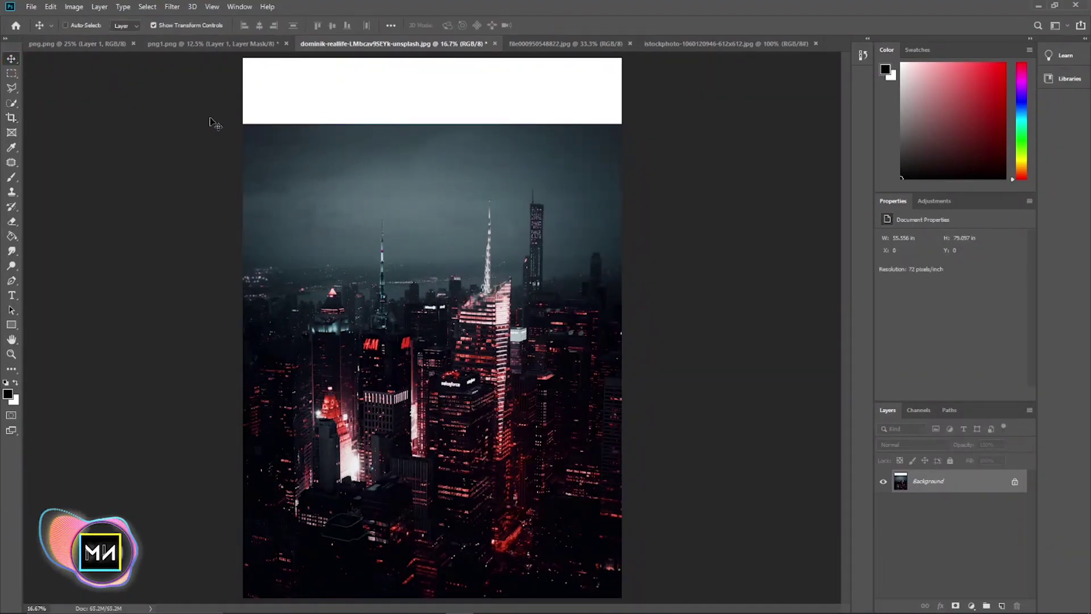
left_click(537, 41)
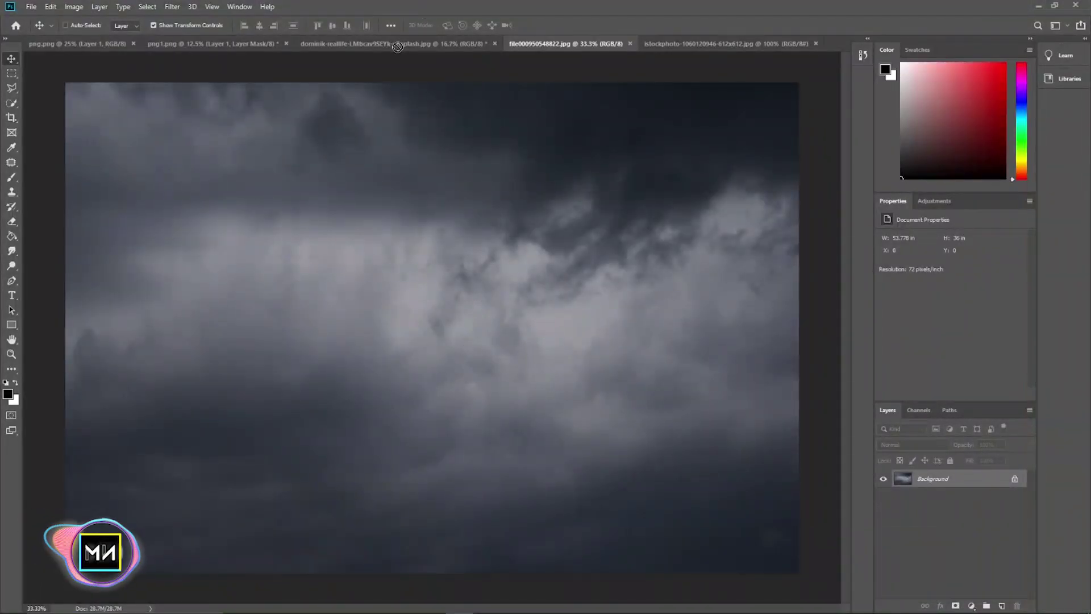
left_click(399, 46)
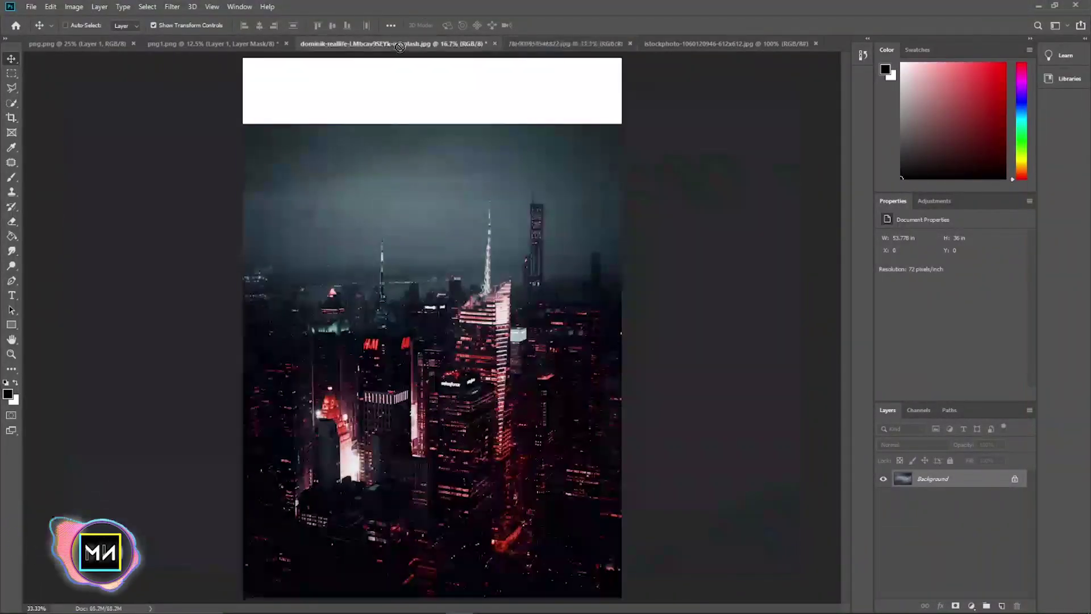
mouse_move(399, 45)
left_mouse_down()
mouse_move(496, 254)
mouse_move(459, 162)
left_mouse_up()
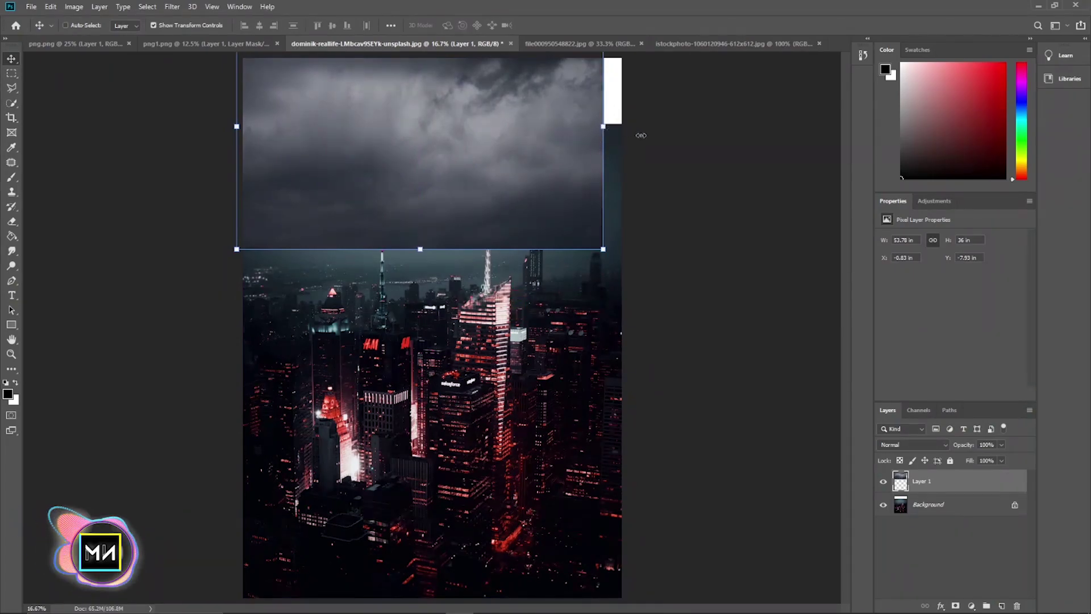
mouse_move(641, 135)
left_mouse_down()
mouse_move(688, 158)
mouse_move(610, 166)
left_mouse_up()
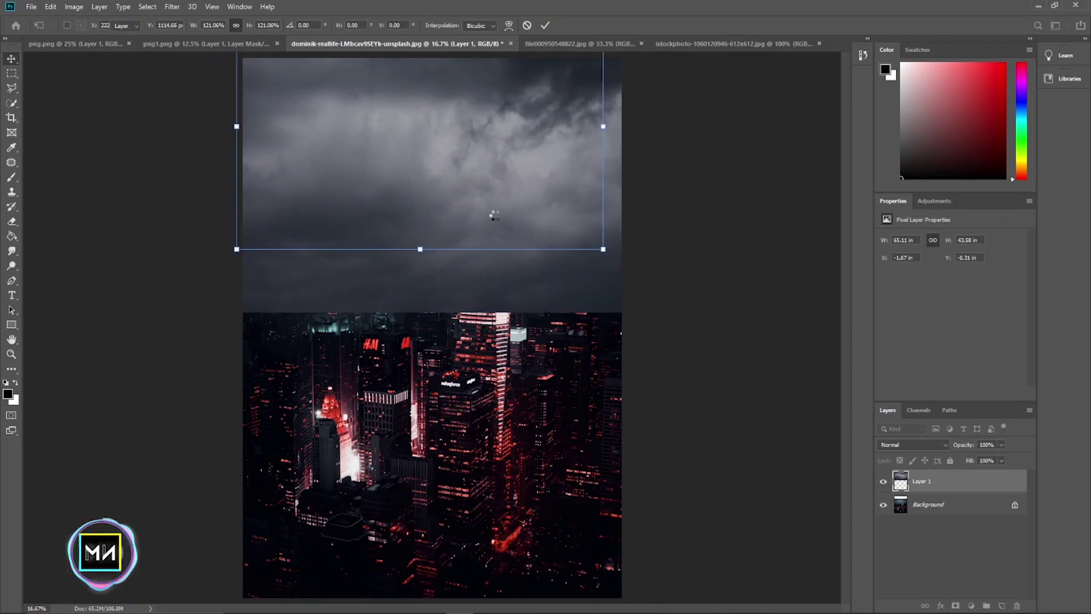
key("Return")
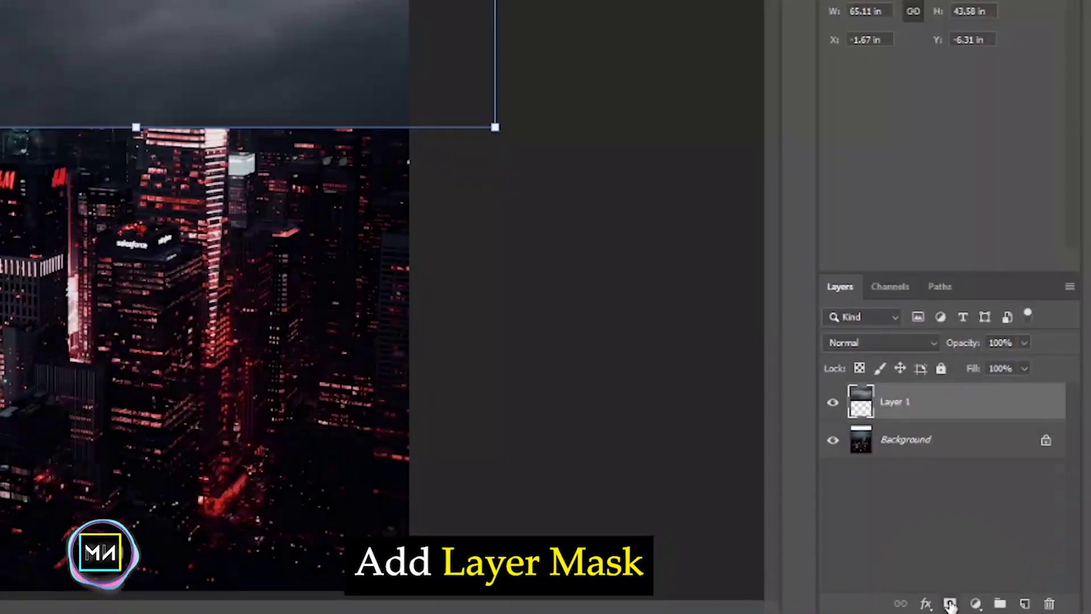
Add a layer mask to the cloud layer and set up a soft brush at 28% opacity
left_click(955, 606)
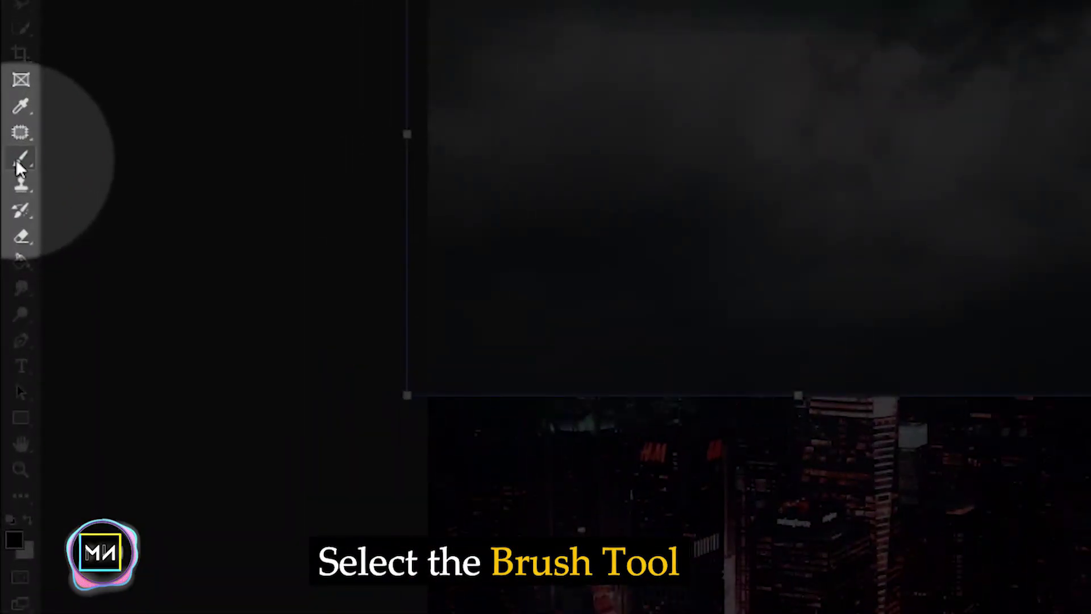
left_click(12, 177)
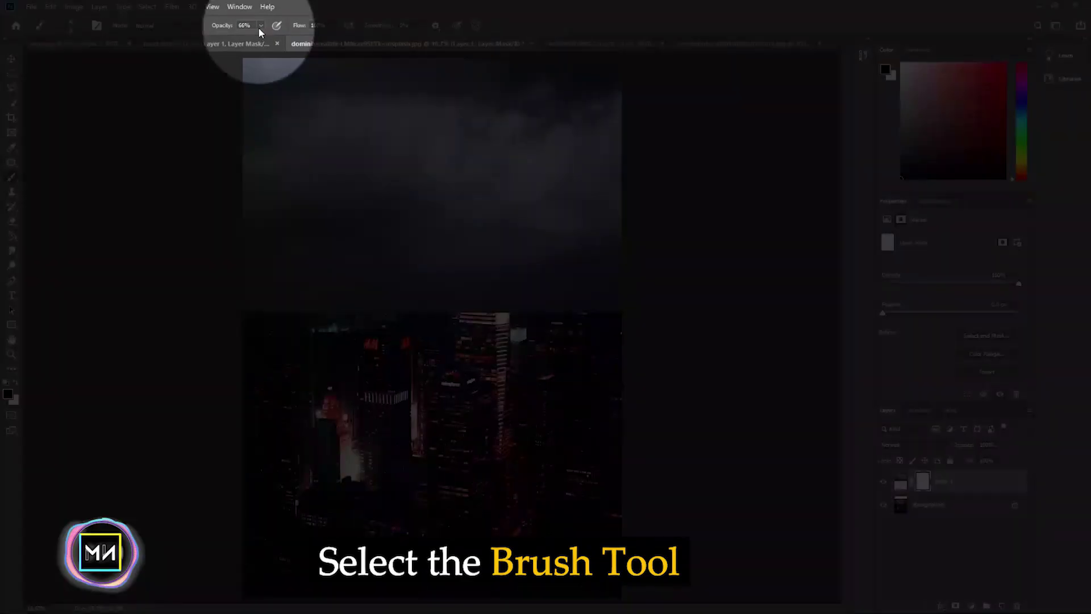
left_click(260, 26)
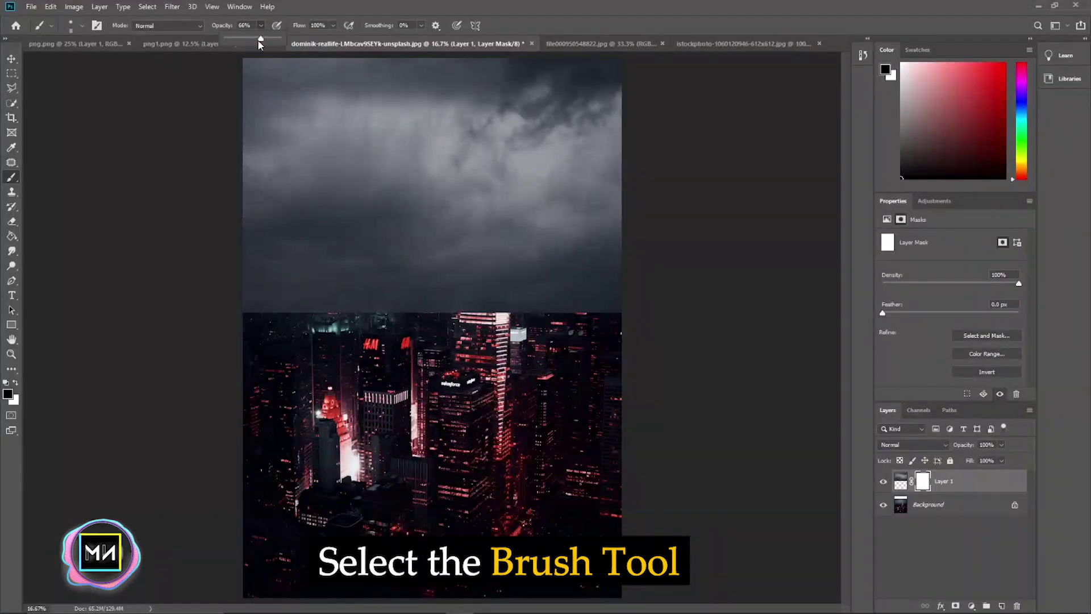
left_click_drag(246, 45, 241, 39)
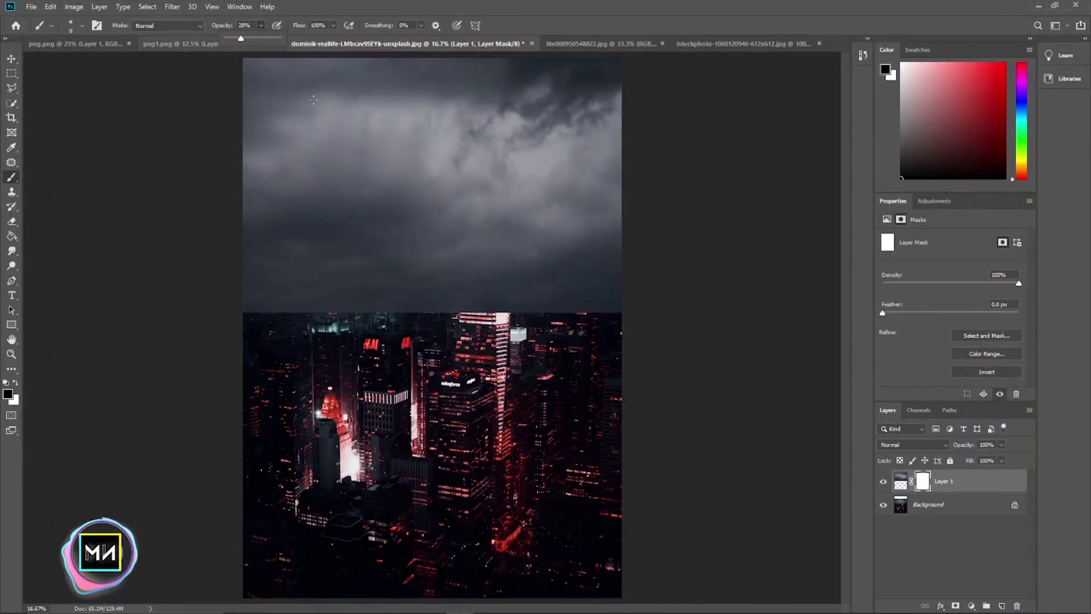
right_click(264, 269)
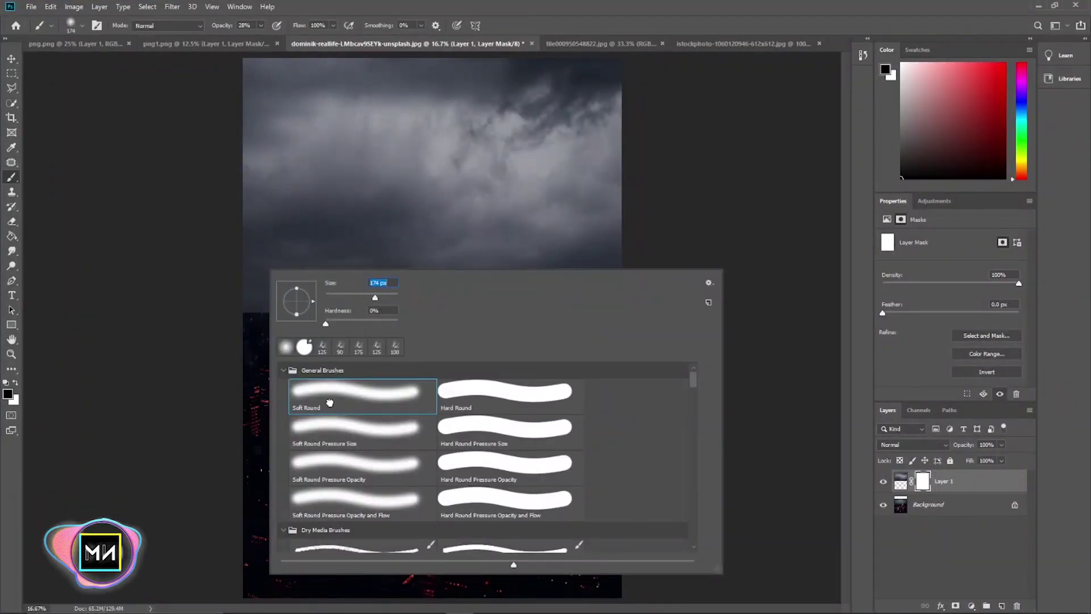
left_click(227, 282)
right_click(299, 251)
left_click(259, 25)
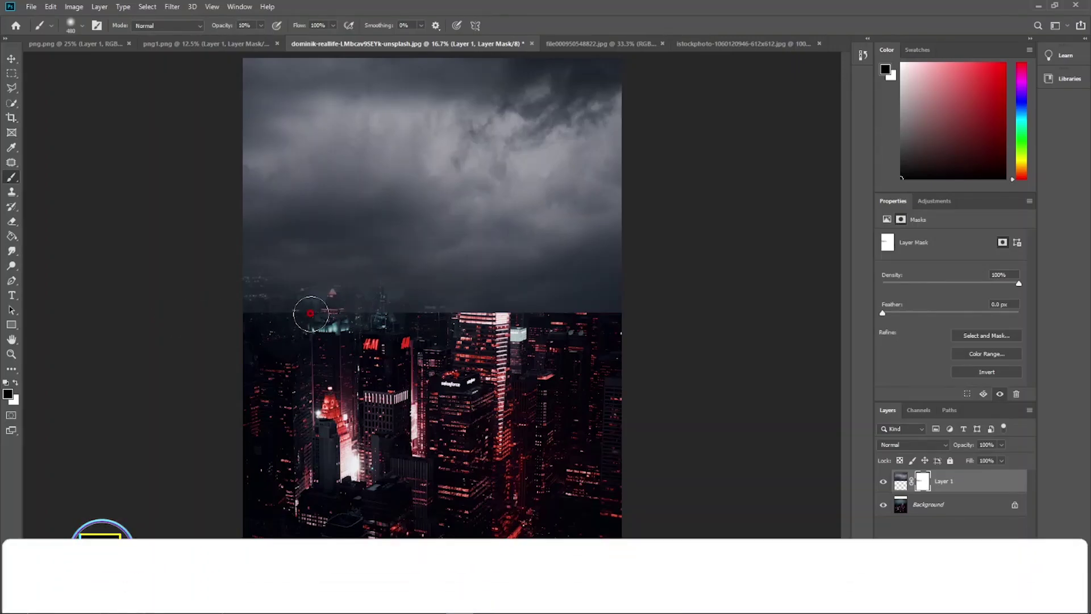
Paint the mask to fade the clouds into the skyline and reveal the central spire
left_click_drag(358, 311, 579, 342)
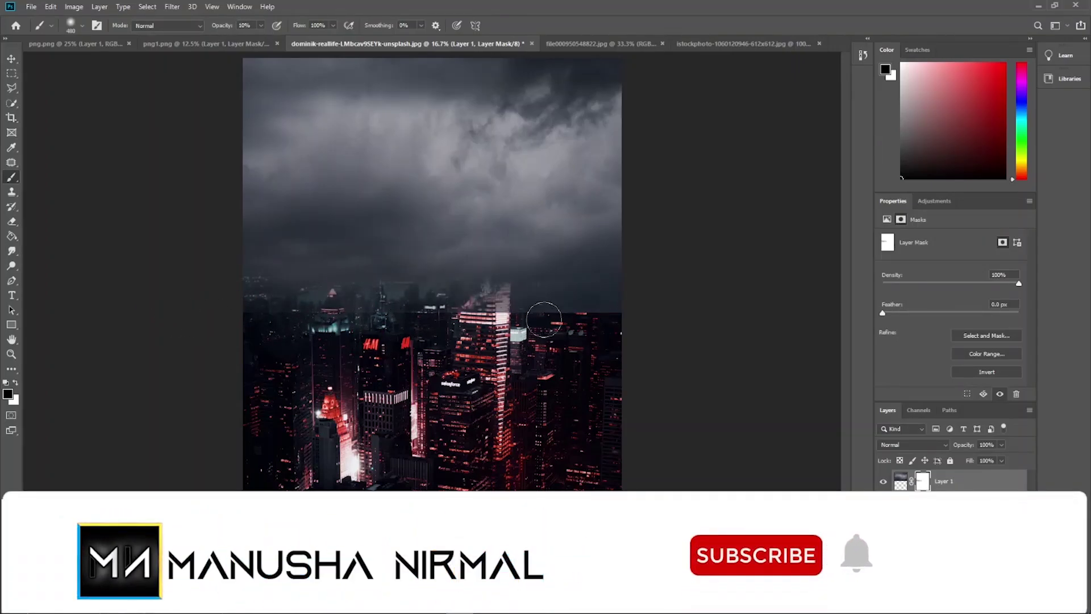
left_click_drag(575, 316, 489, 233)
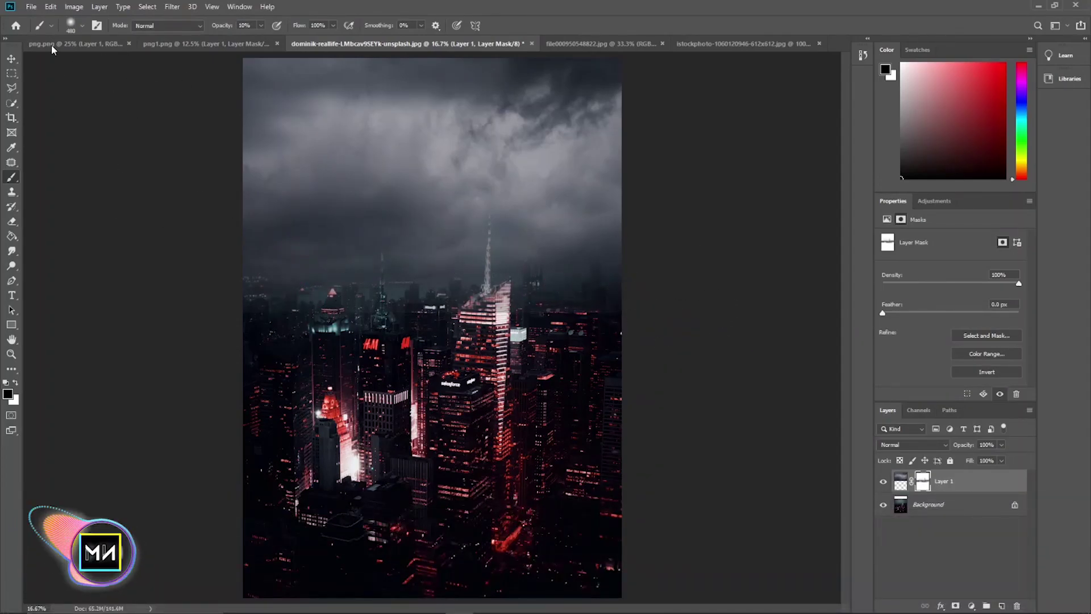
key("v")
left_click(686, 393)
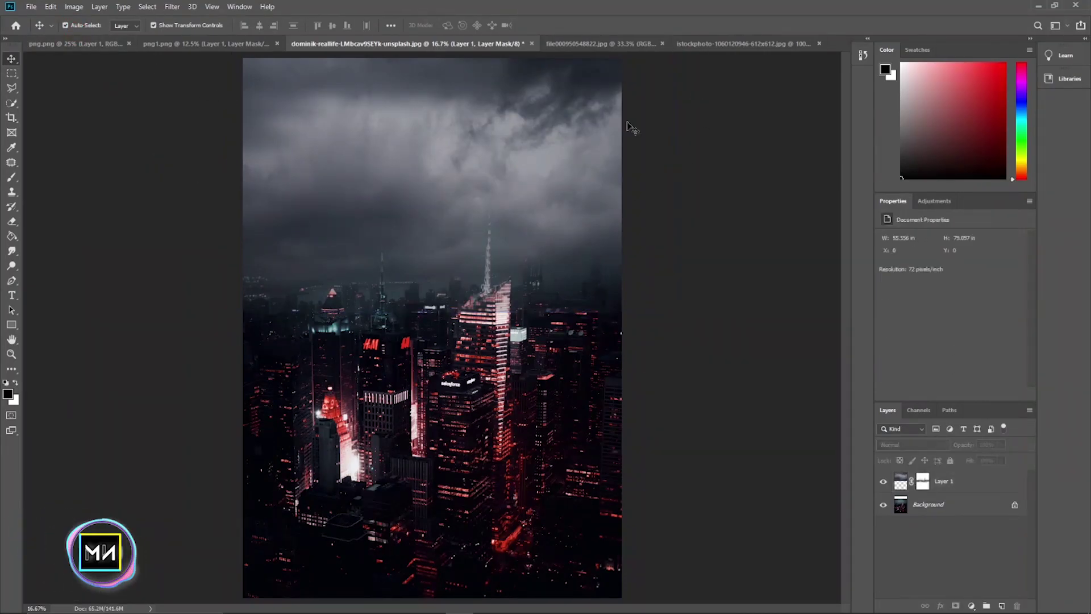
Bring the purple lightning image into the city document, enlarged near the top of the sky
left_click(691, 48)
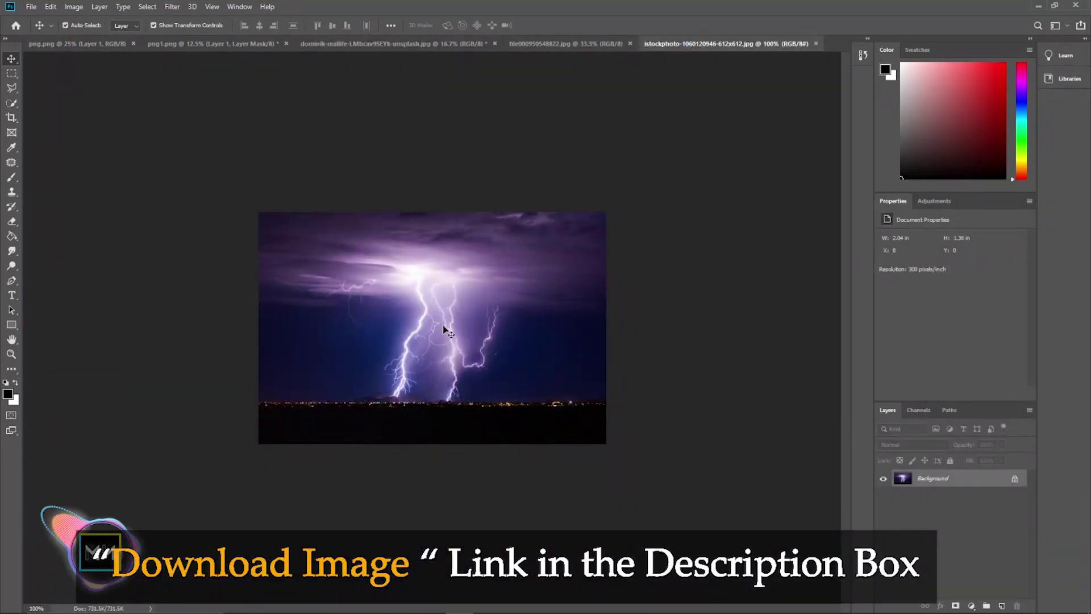
left_click_drag(398, 50, 433, 224)
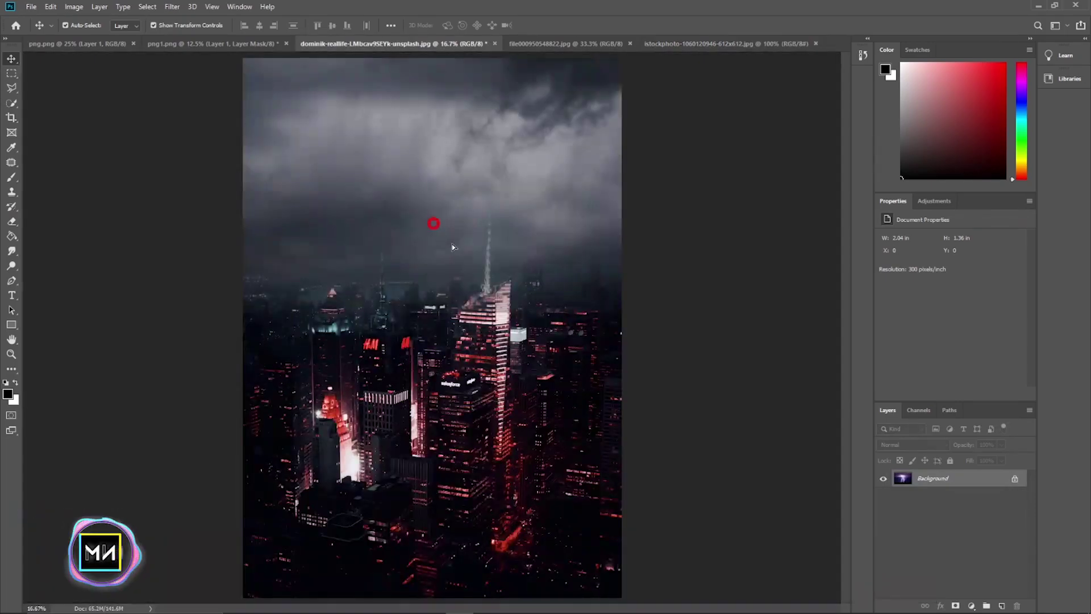
left_click_drag(738, 272, 785, 268)
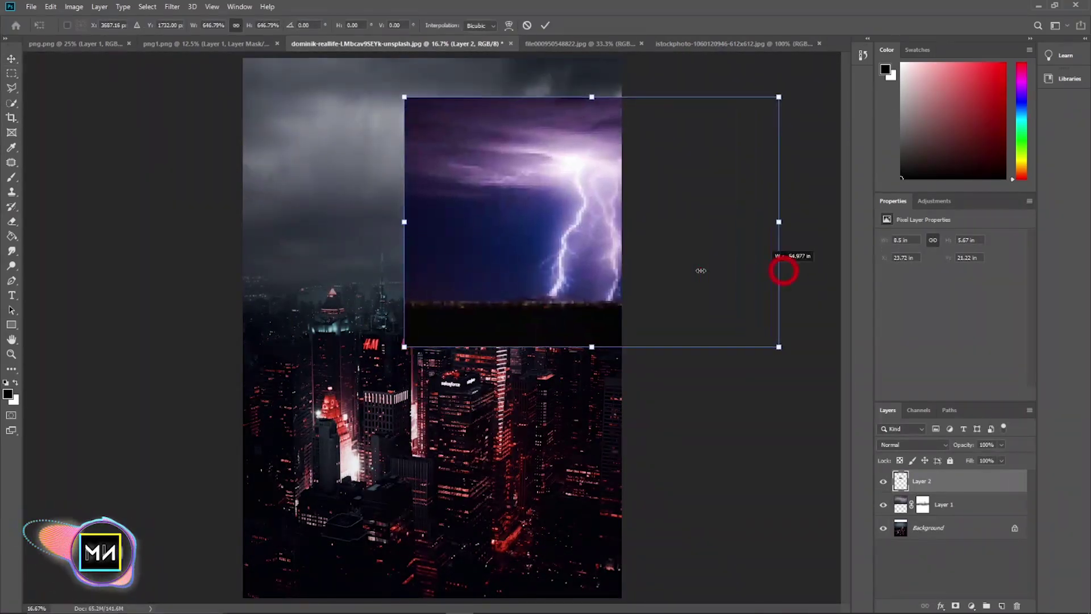
mouse_move(596, 238)
left_mouse_down()
mouse_move(499, 171)
mouse_move(456, 183)
left_mouse_up()
key("Return")
key("ctrl+t")
mouse_move(474, 273)
left_mouse_down()
mouse_move(474, 300)
mouse_move(440, 258)
left_mouse_up()
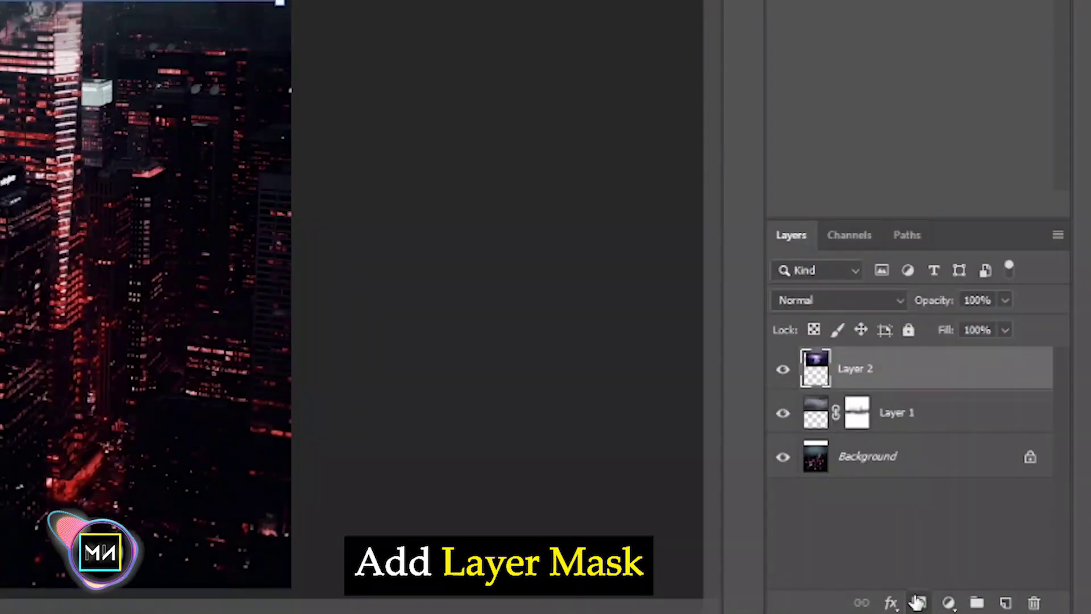
Mask the lightning layer, set it to Screen, and keep it positioned above the clouds
left_click(955, 605)
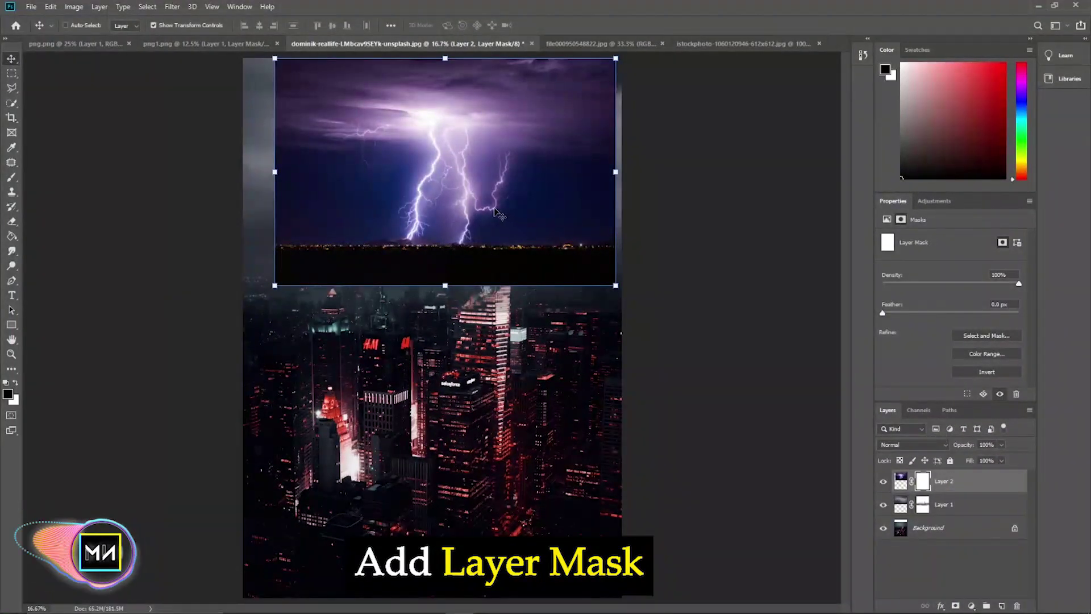
left_click_drag(496, 213, 487, 213)
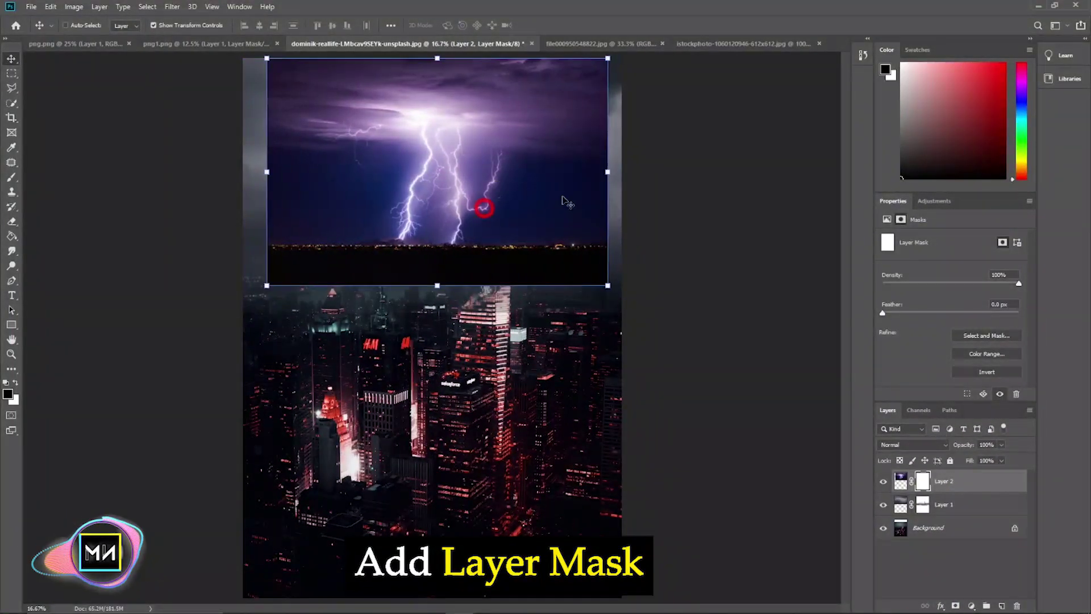
left_click(900, 446)
left_click(893, 429)
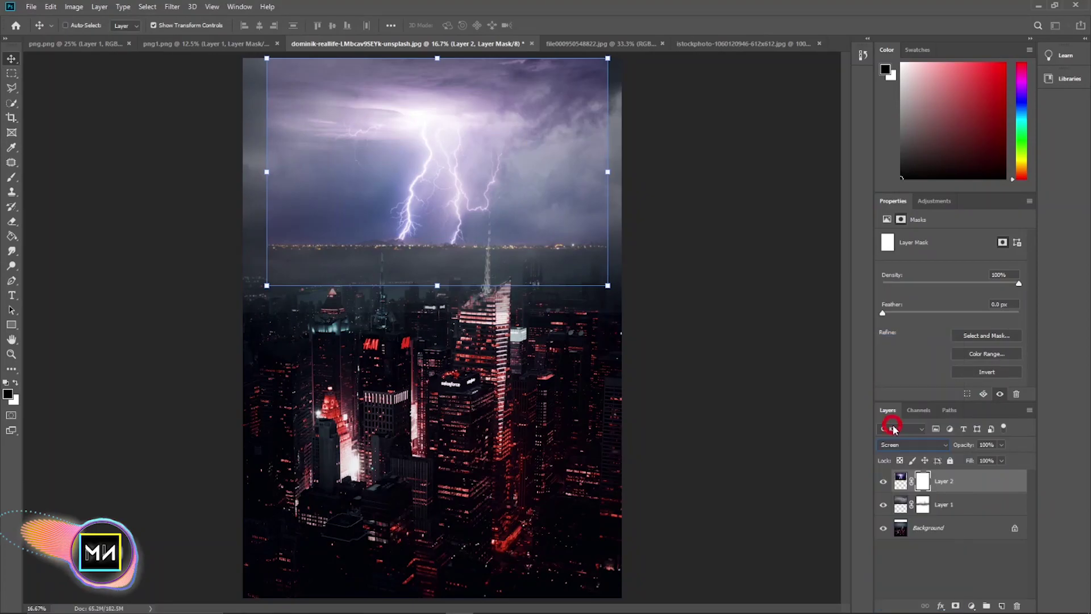
left_click_drag(463, 147, 476, 158)
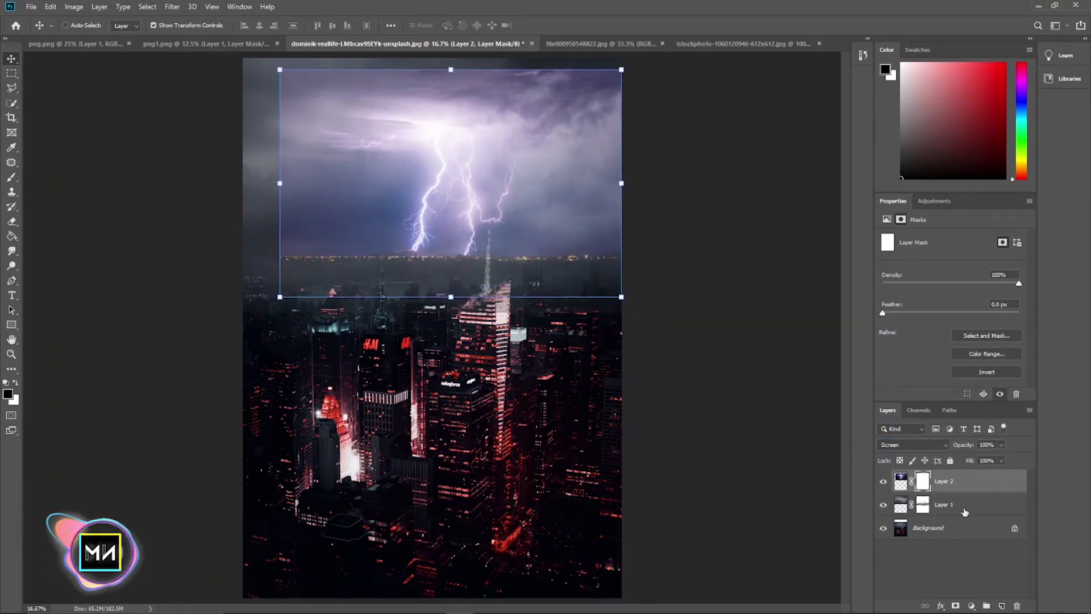
left_click_drag(964, 512, 959, 476)
left_click_drag(556, 243, 550, 243)
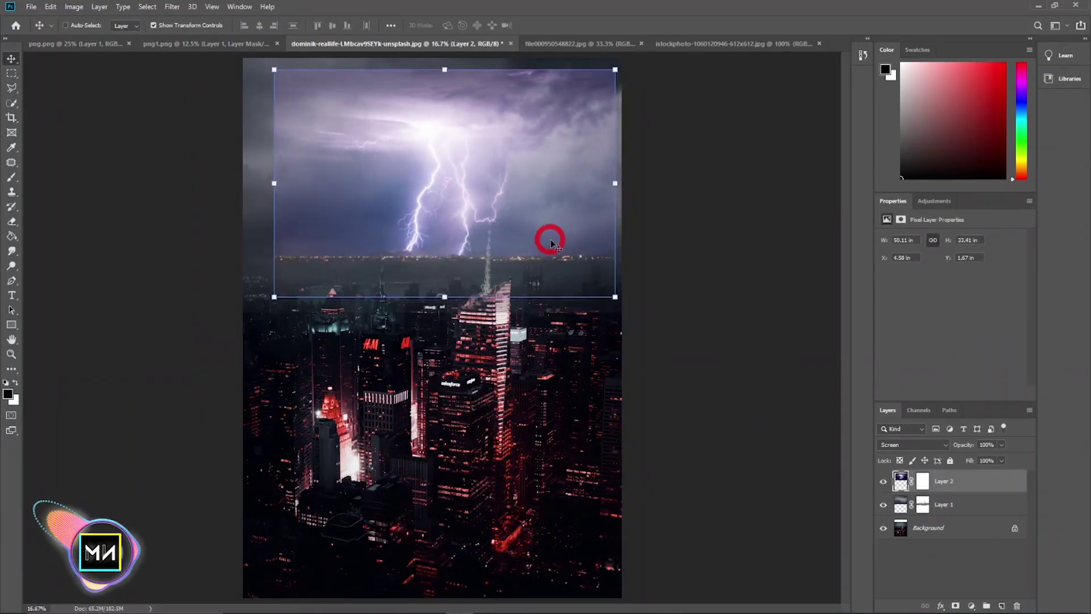
Paint the lightning mask at 25–30% brush opacity to fade parts of the sky
left_click(922, 480)
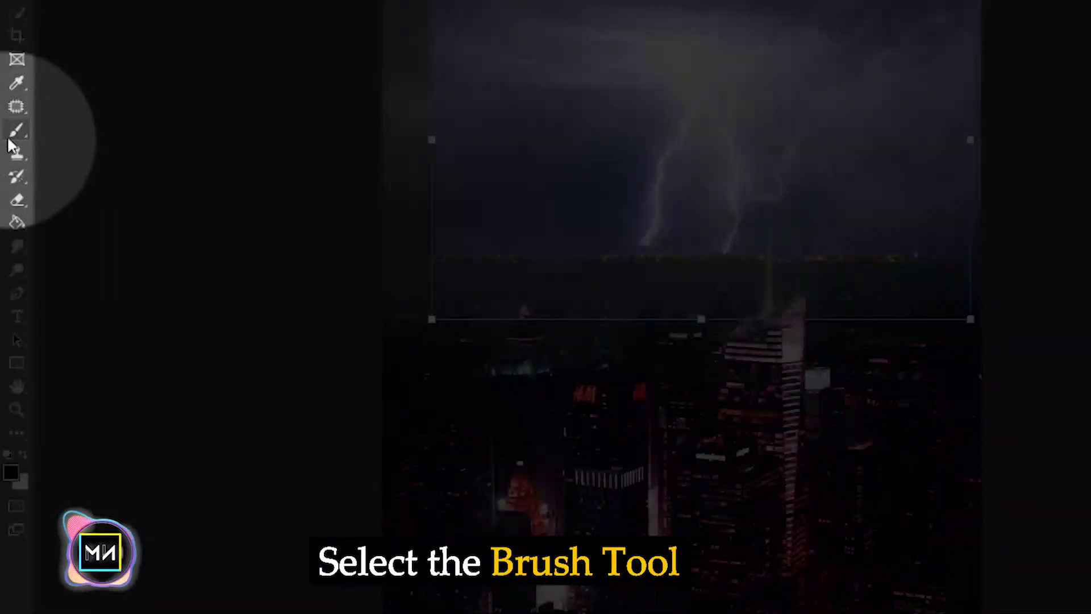
left_click(8, 138)
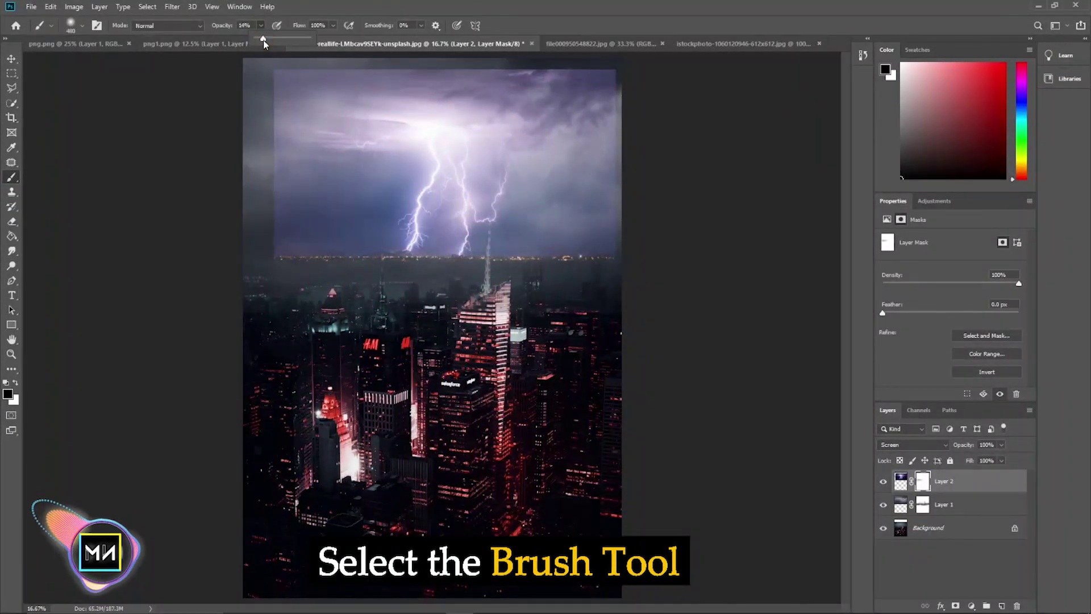
left_click_drag(263, 42, 272, 43)
left_click_drag(596, 97, 614, 205)
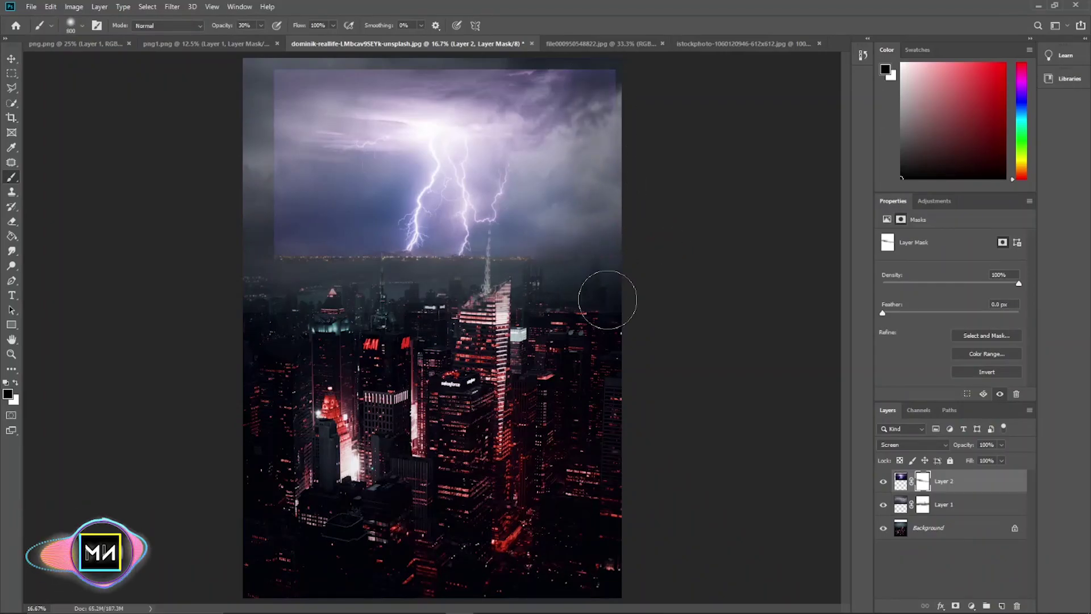
left_click_drag(261, 25, 267, 43)
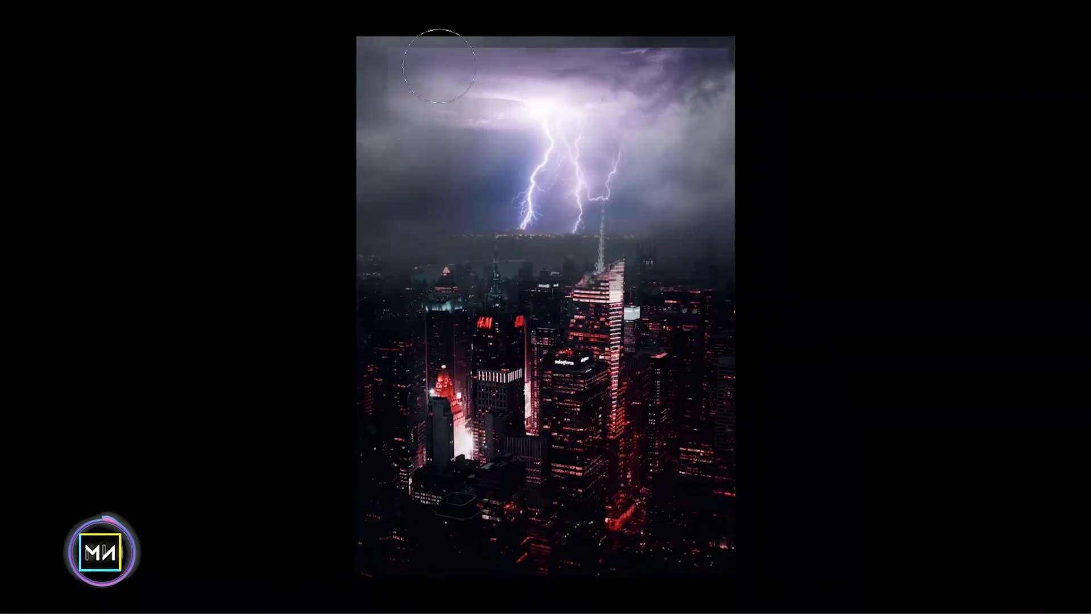
key("f")
left_click_drag(679, 39, 673, 62)
left_click_drag(429, 192, 460, 217)
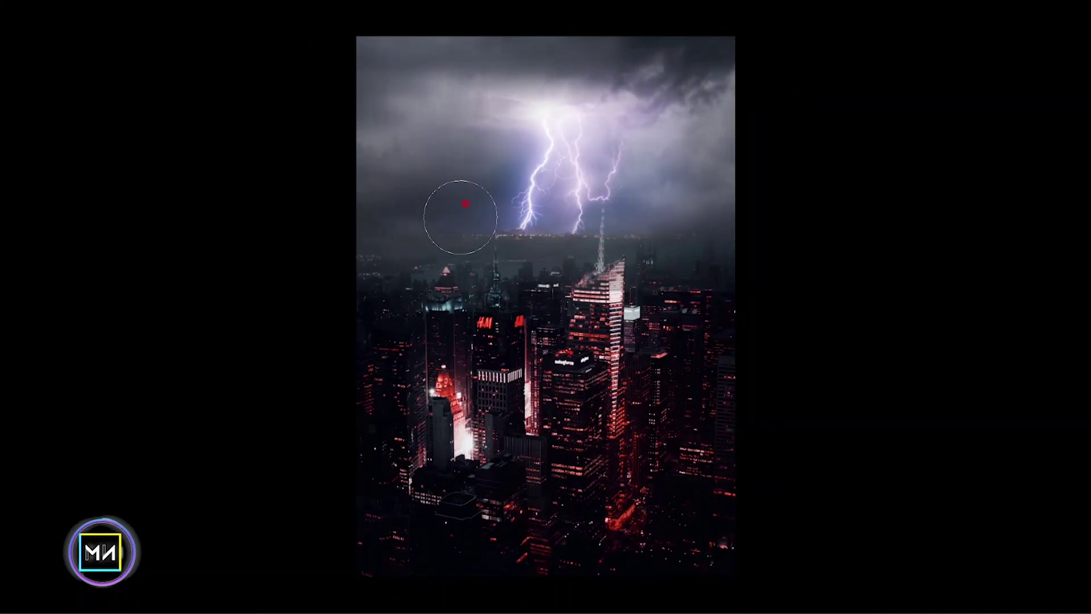
key("ctrl+plus")
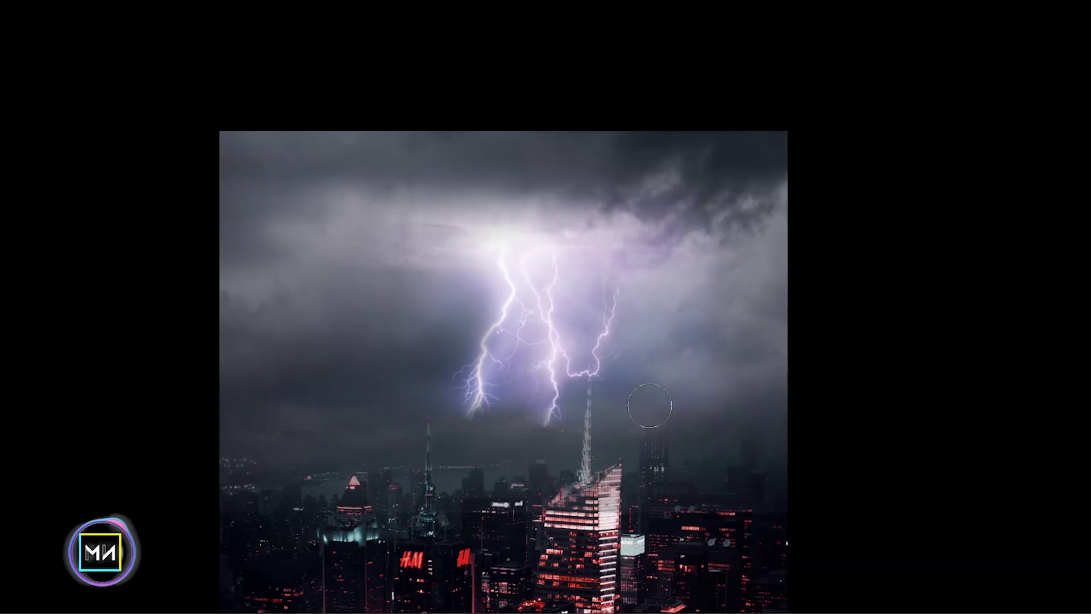
key("ctrl+0")
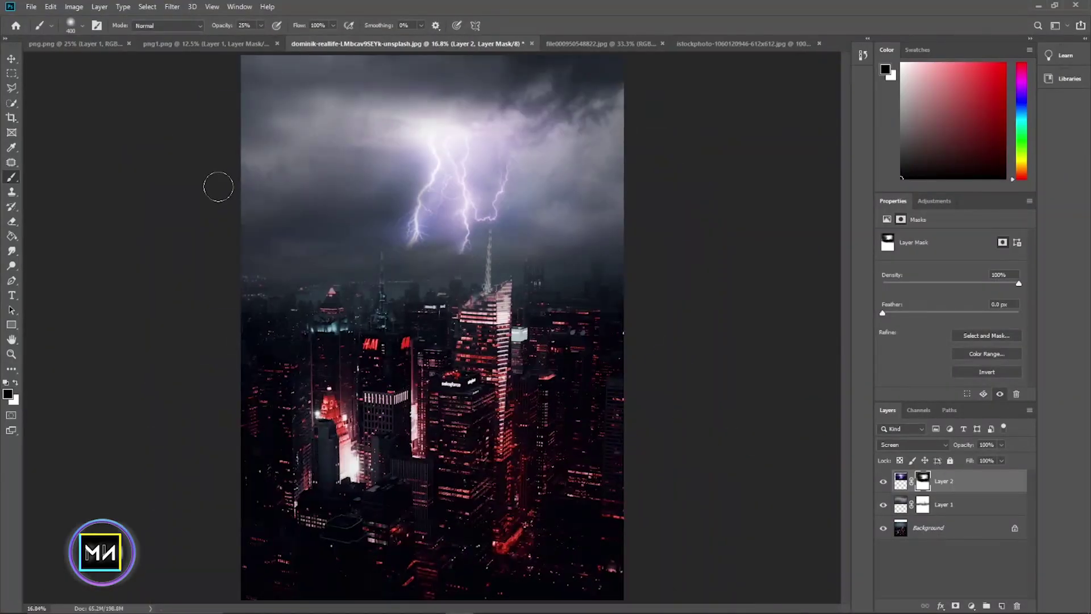
Lower the lightning layer's fill to 44% and shift it slightly
left_click_drag(964, 463, 942, 461)
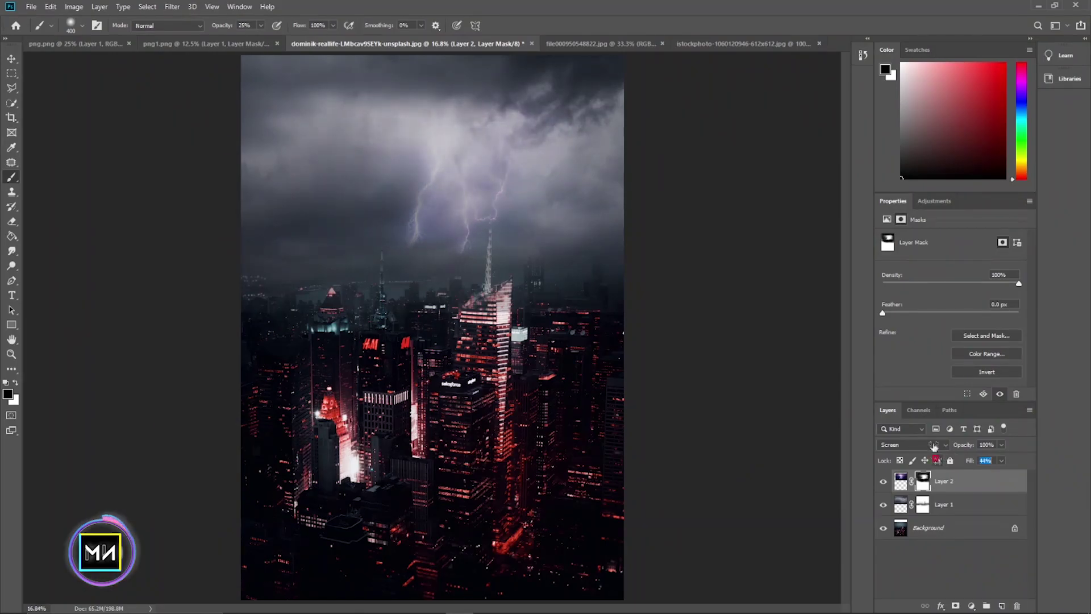
left_click(11, 58)
mouse_move(448, 182)
left_mouse_down()
mouse_move(434, 176)
mouse_move(440, 191)
mouse_move(441, 181)
left_mouse_up()
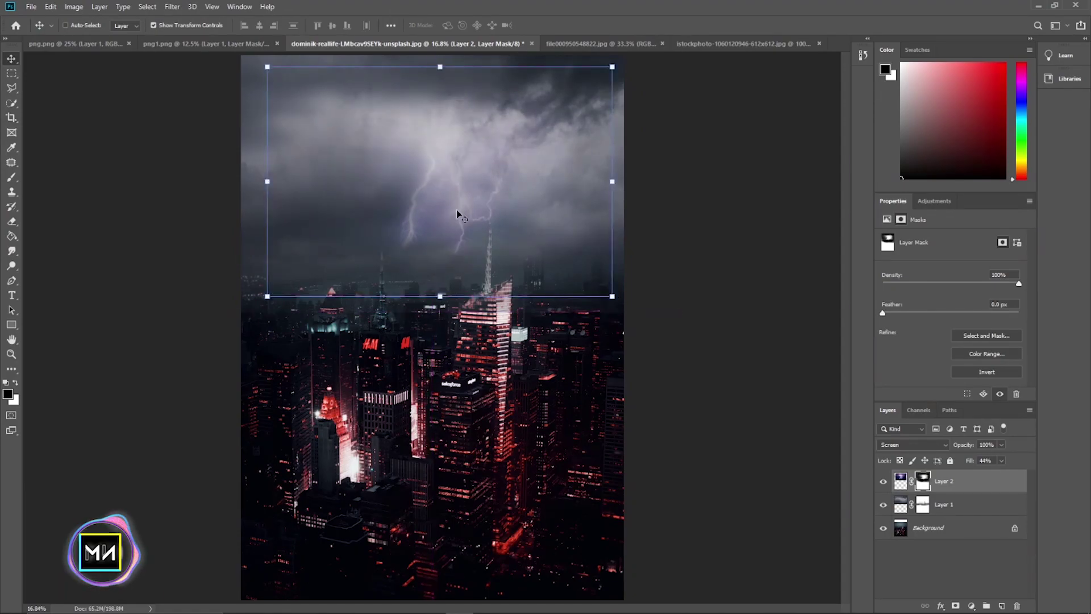
Turn on Auto-Select and bring the png.png ledge strip, widened, to the image bottom
left_click(65, 25)
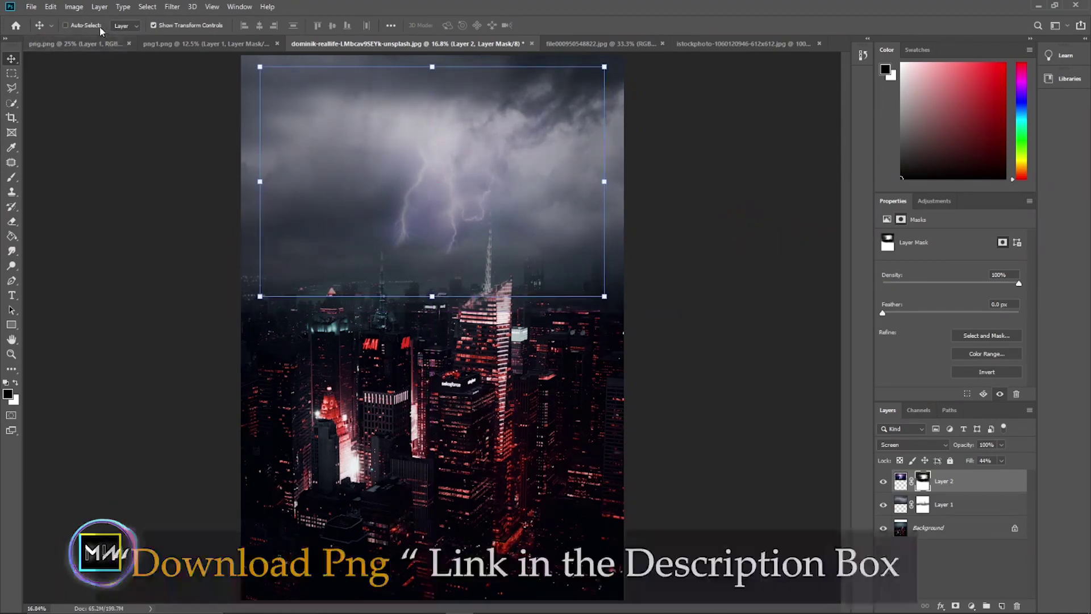
left_click(112, 134)
left_click(32, 46)
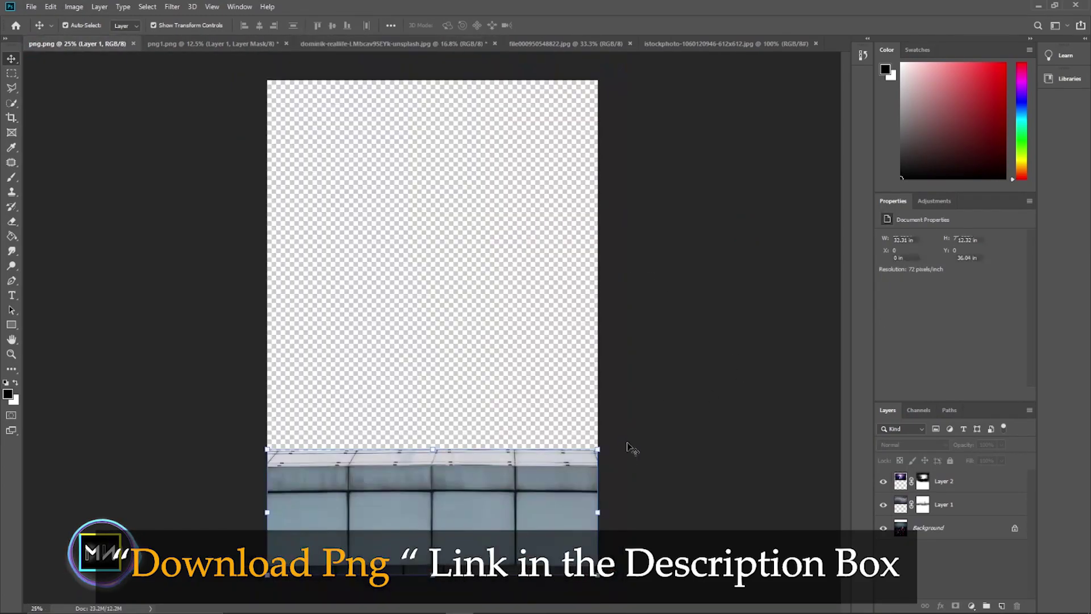
mouse_move(436, 524)
left_mouse_down()
mouse_move(476, 78)
mouse_move(556, 479)
left_mouse_up()
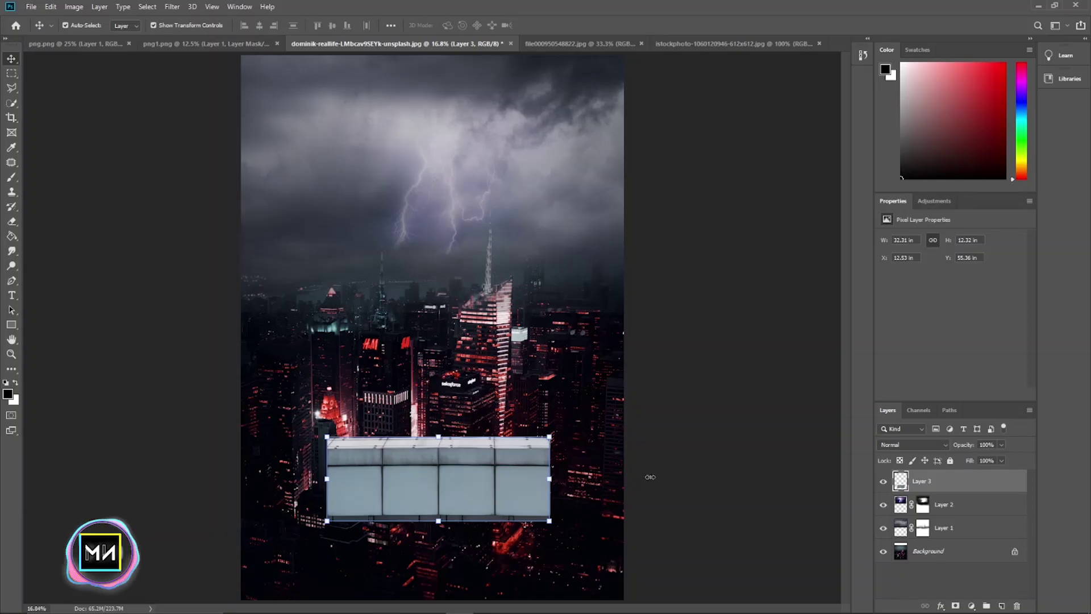
mouse_move(650, 477)
left_mouse_down()
mouse_move(668, 478)
mouse_move(477, 533)
left_mouse_up()
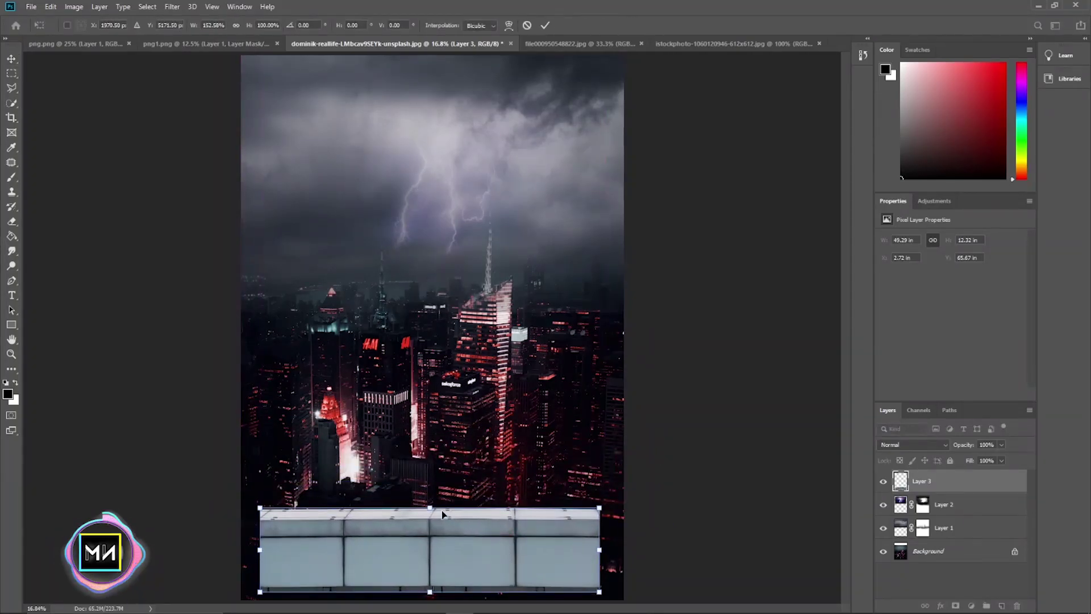
left_click_drag(431, 506, 435, 510)
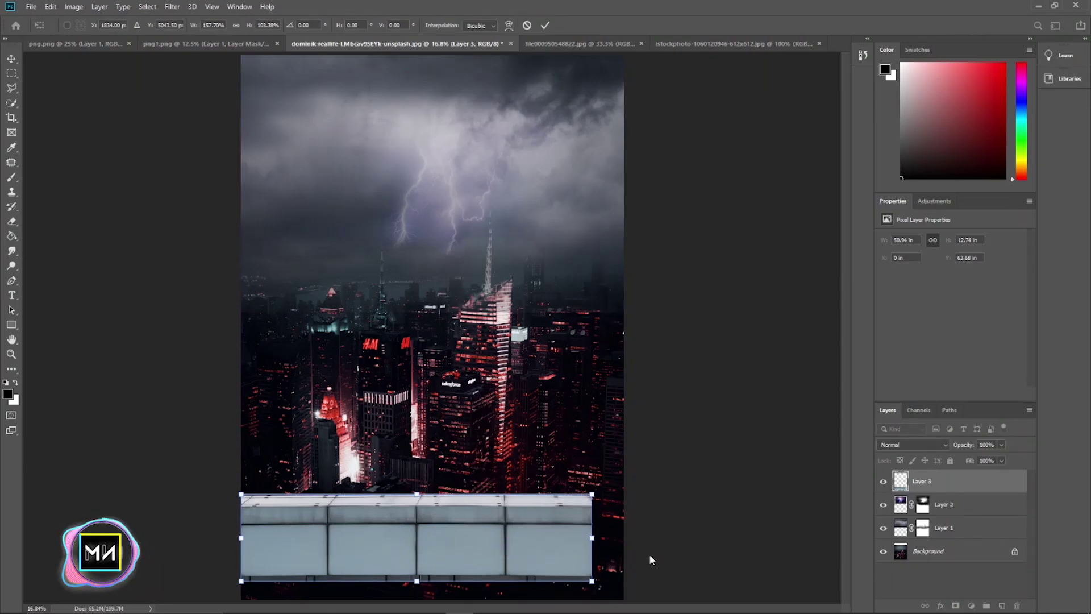
Enlarge the ledge strip further and align its left edge with the canvas edge
key("ctrl+plus")
left_click_drag(434, 377, 473, 373)
double_click(460, 347)
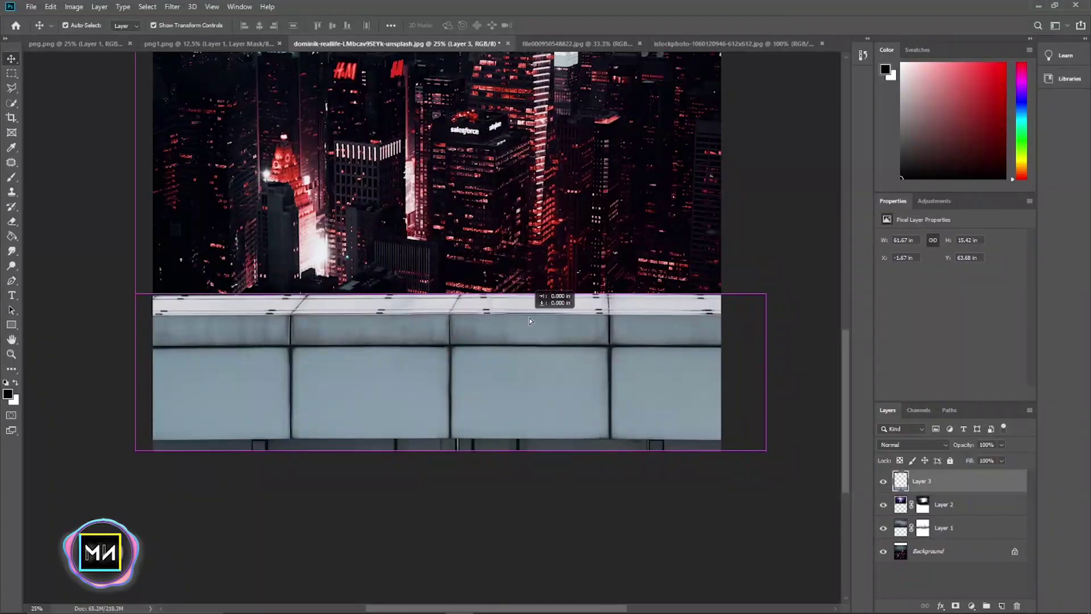
left_click_drag(529, 320, 547, 323)
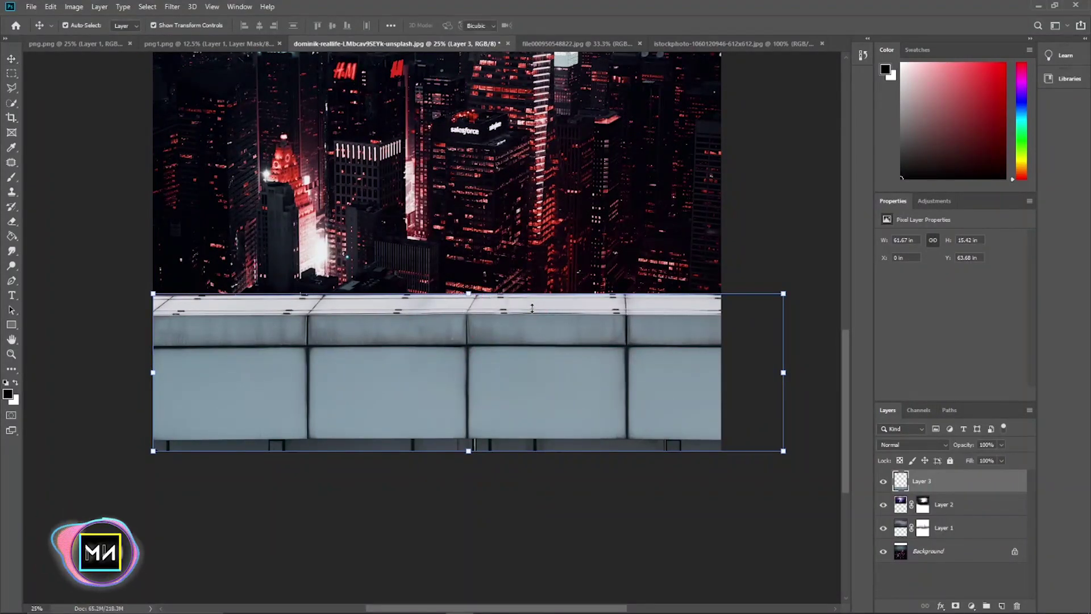
key("ctrl+t")
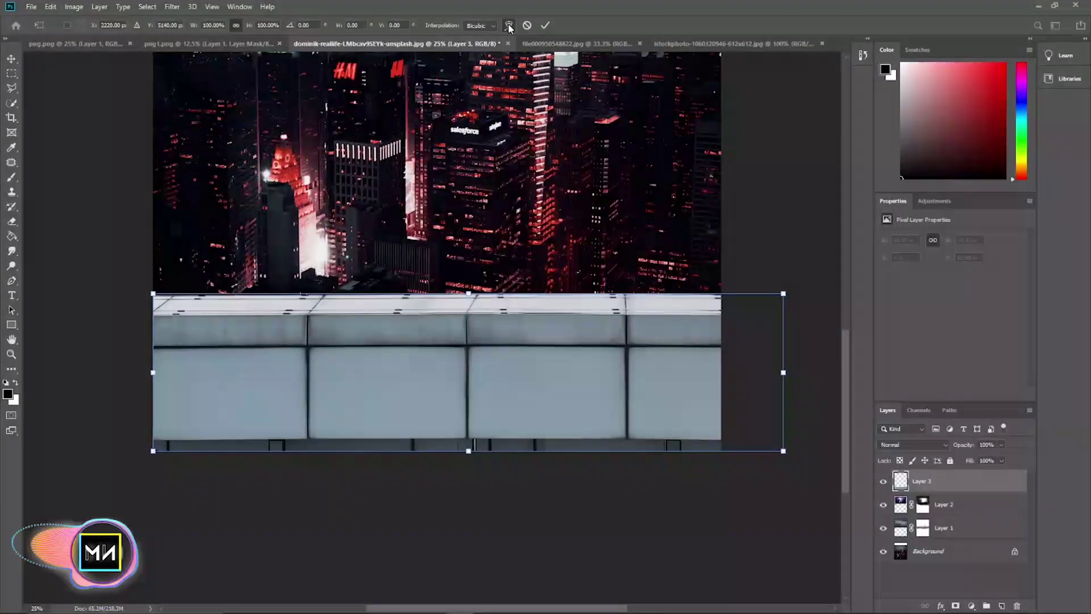
Warp the ledge so its left and right ends bend slightly downward
left_click(509, 25)
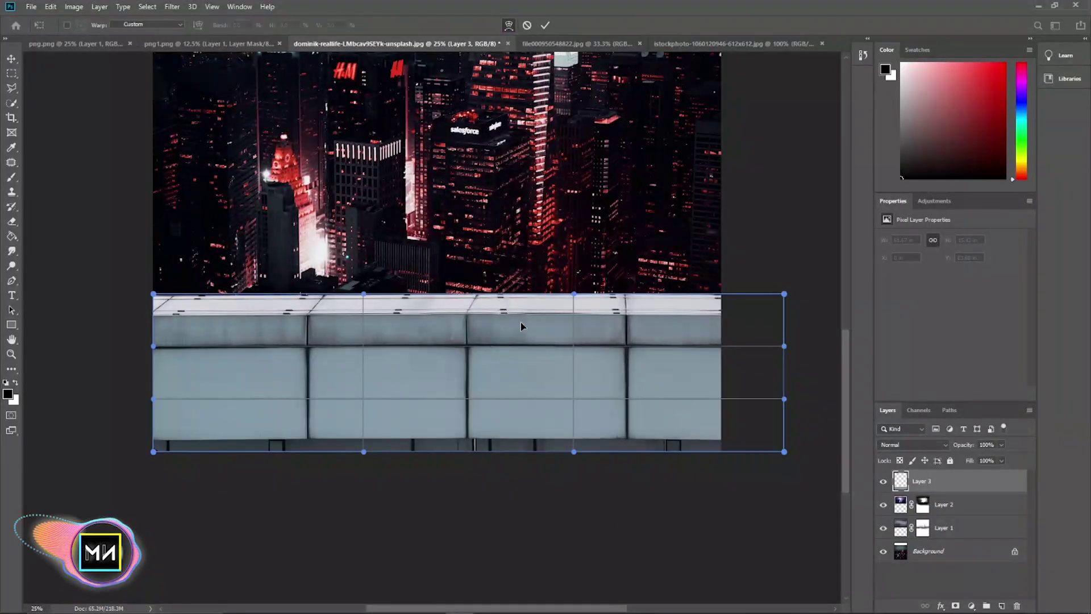
scroll(360, 322, "up", 2)
left_click_drag(410, 331, 631, 364)
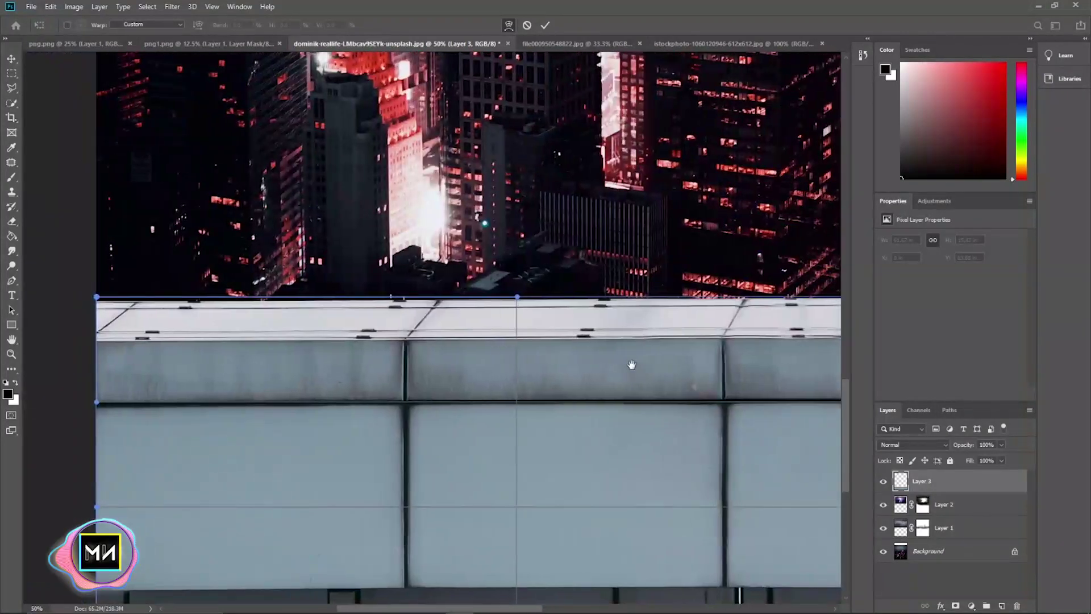
left_click_drag(95, 403, 56, 391)
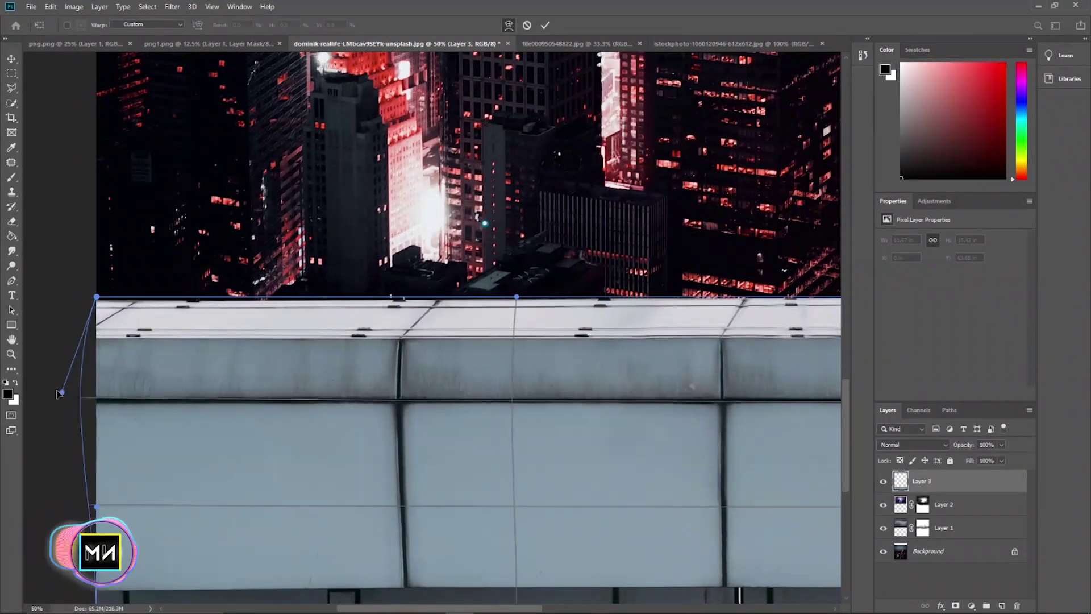
left_click_drag(96, 297, 102, 316)
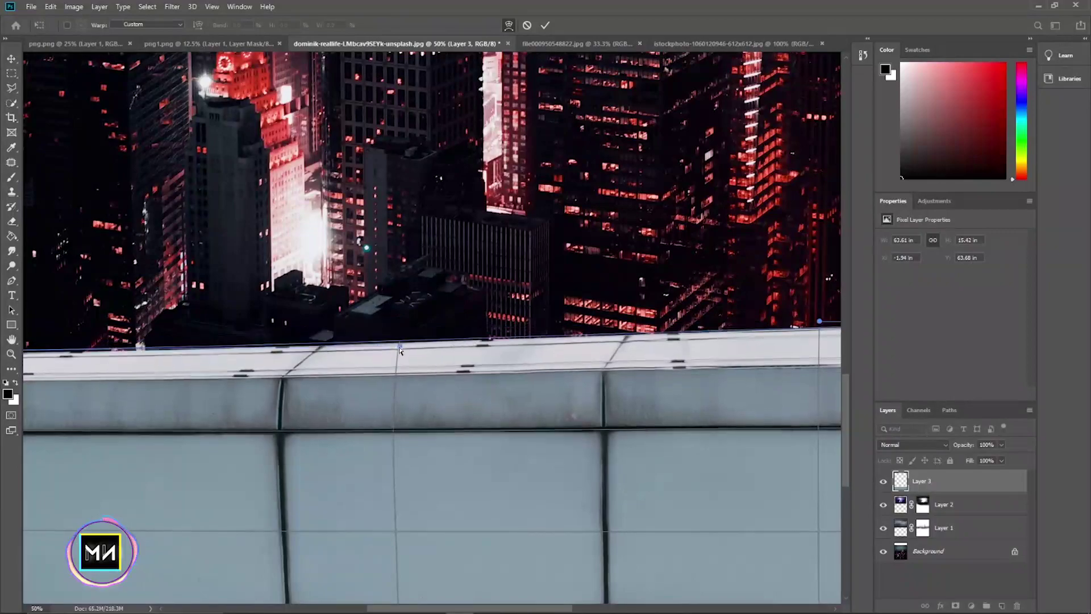
scroll(321, 333, "right", 5)
left_click_drag(687, 286, 690, 315)
left_click_drag(688, 391, 716, 409)
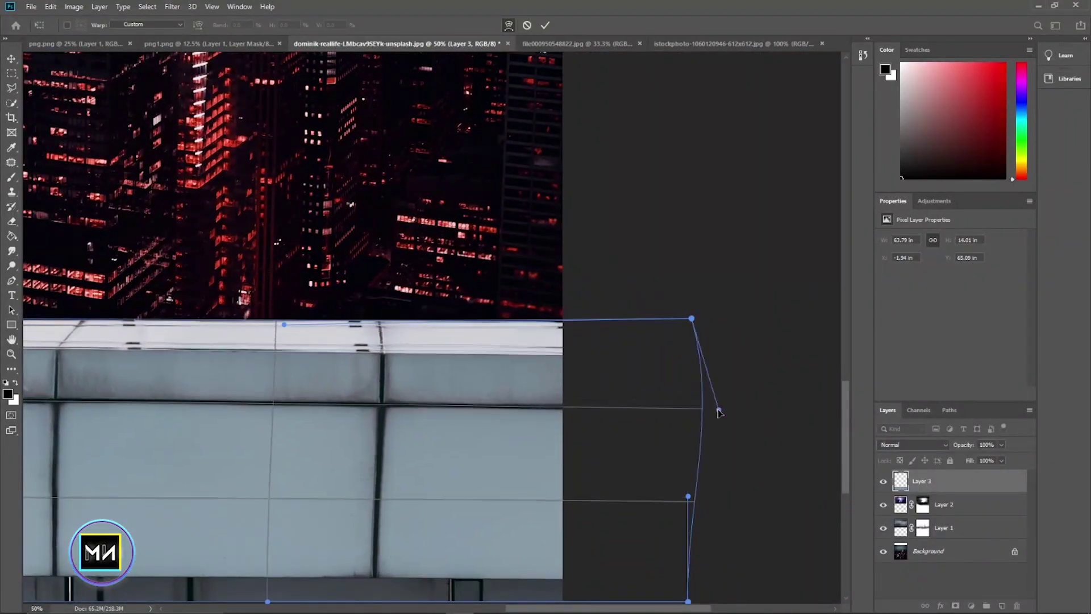
Curve the ledge's lower edges outward and commit the warp
left_click_drag(436, 326, 363, 289)
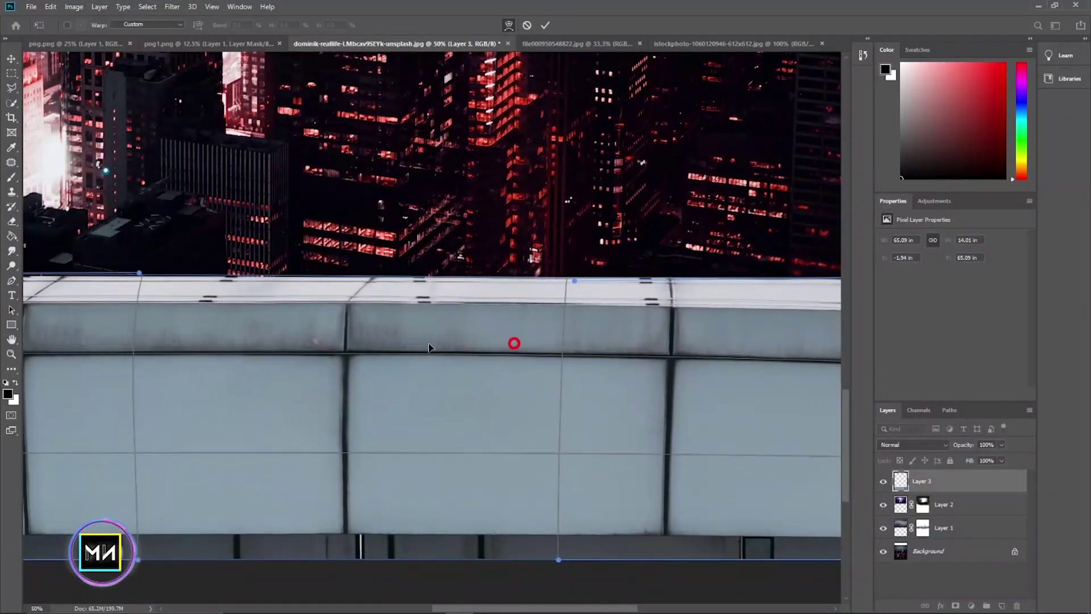
scroll(152, 403, "down", 2)
scroll(548, 367, "left", 3)
scroll(549, 367, "down", 3)
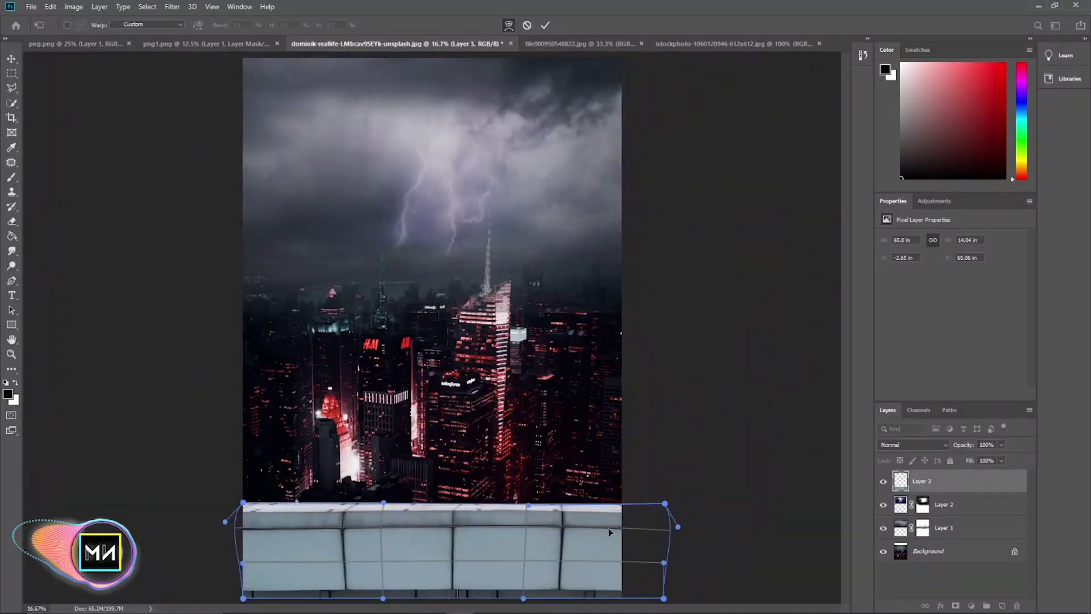
left_click_drag(540, 545, 536, 532)
left_click_drag(259, 532, 246, 532)
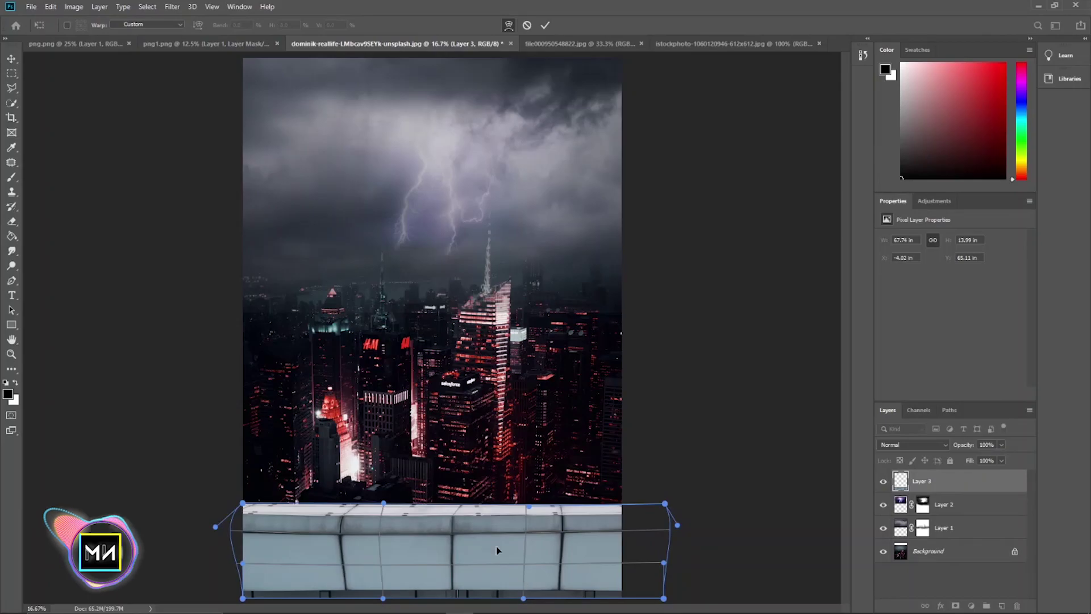
left_click(544, 26)
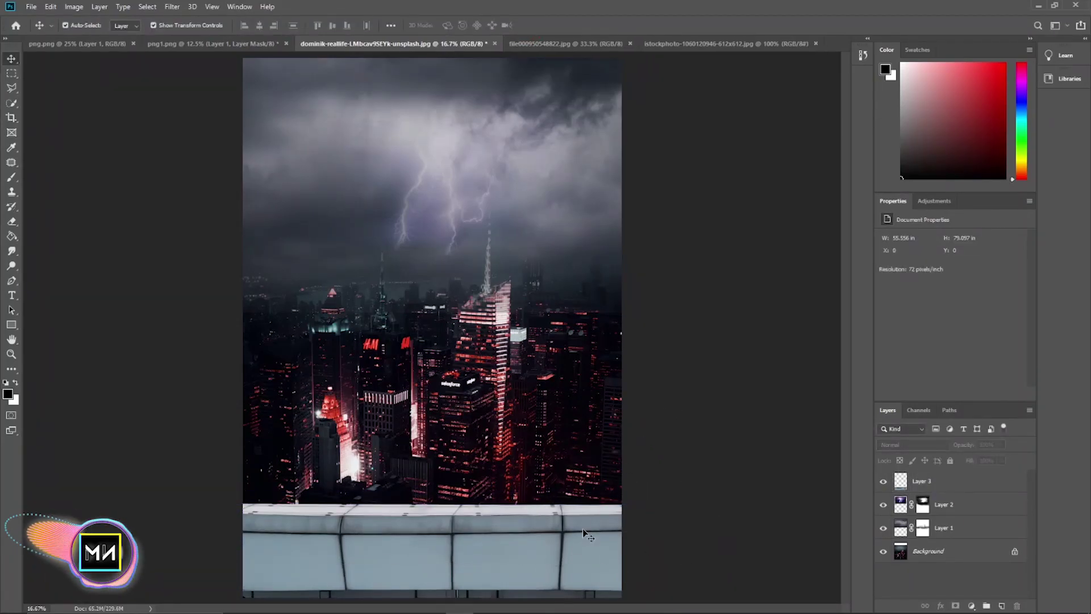
Bring Spider-Man from png1.png, scale him to about 75%, and seat him on the ledge
left_click(184, 42)
mouse_move(433, 315)
left_mouse_down()
mouse_move(443, 160)
mouse_move(471, 458)
mouse_move(448, 416)
left_mouse_up()
key("ctrl+t")
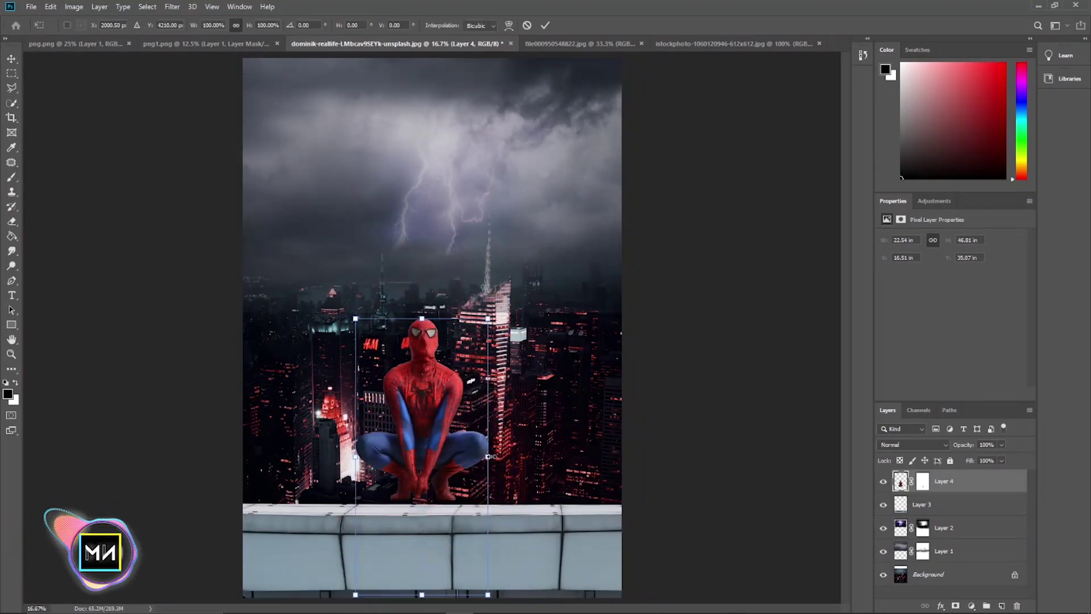
mouse_move(509, 455)
left_mouse_down()
mouse_move(490, 468)
mouse_move(526, 475)
left_mouse_up()
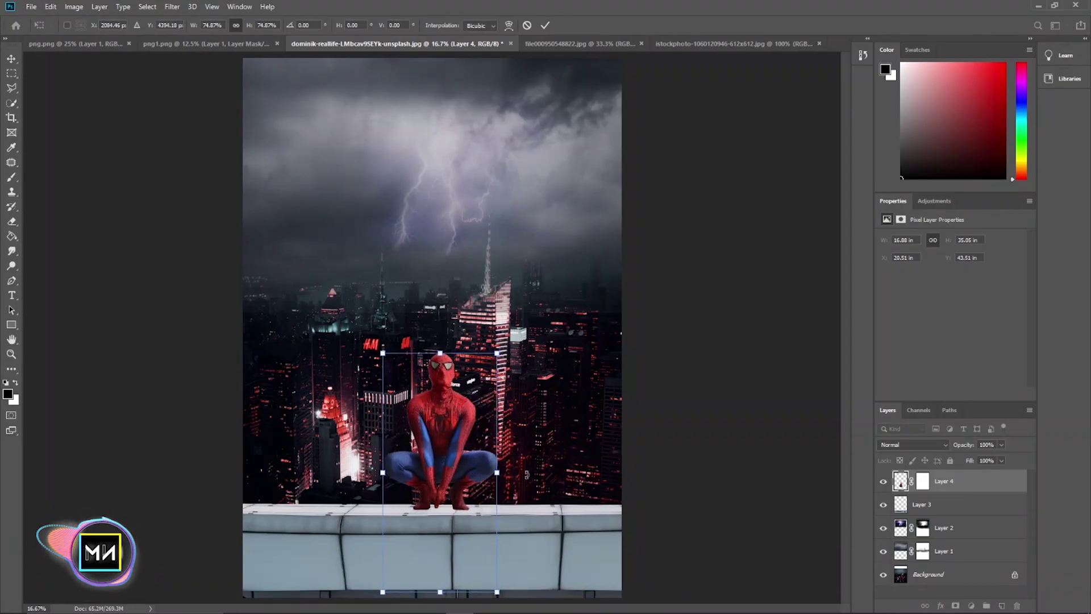
left_click_drag(457, 461, 457, 467)
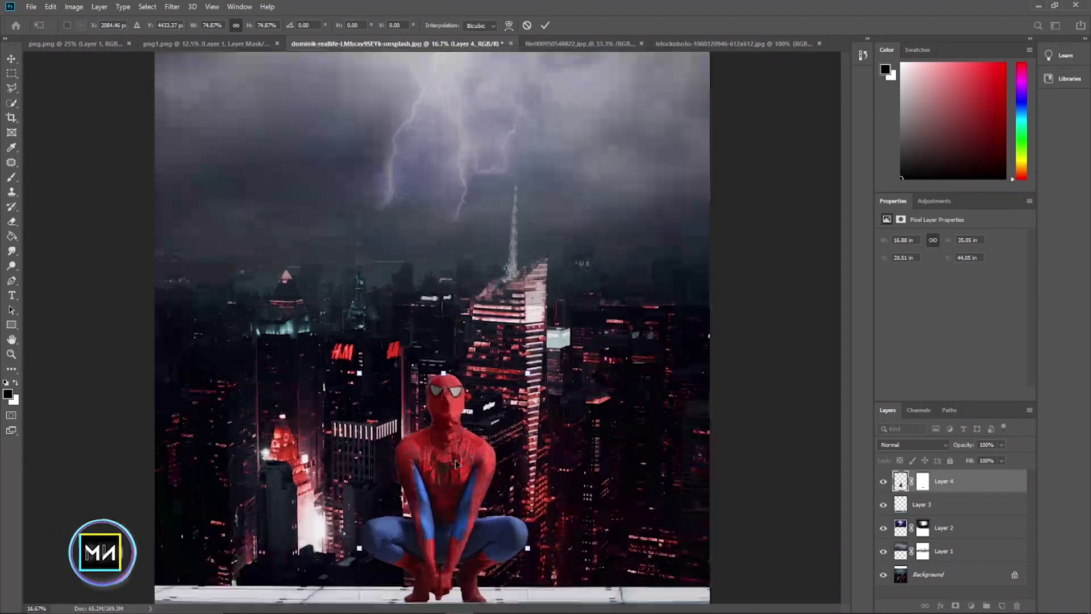
scroll(456, 465, "up", 2)
mouse_move(456, 464)
left_mouse_down()
mouse_move(469, 253)
mouse_move(458, 250)
left_mouse_up()
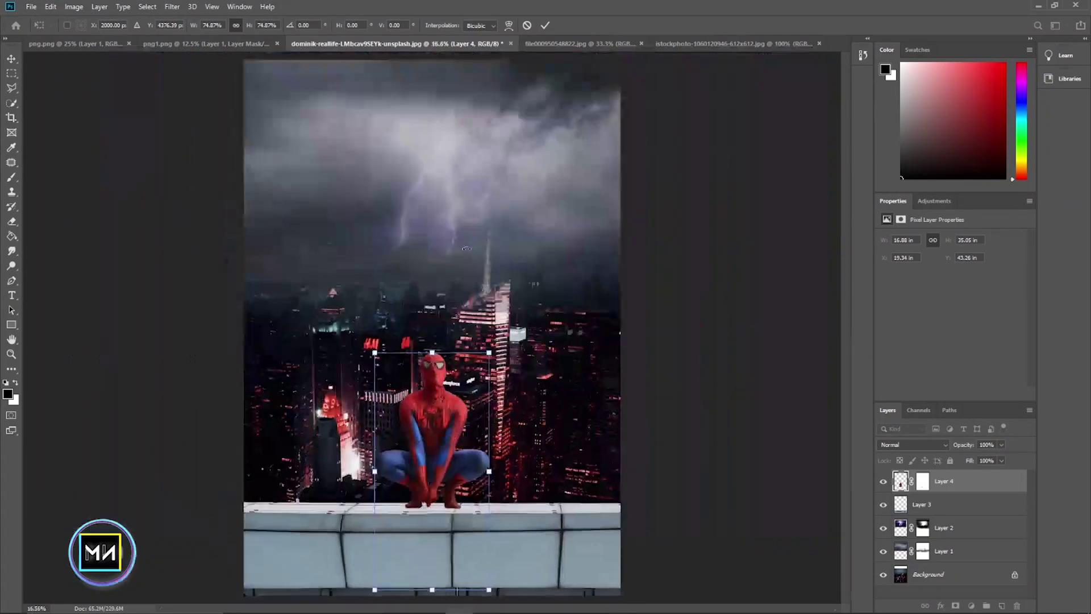
scroll(660, 333, "down", 2)
Commit Spider-Man's placement, hide his layer, and select the ledge layer
left_click(968, 515)
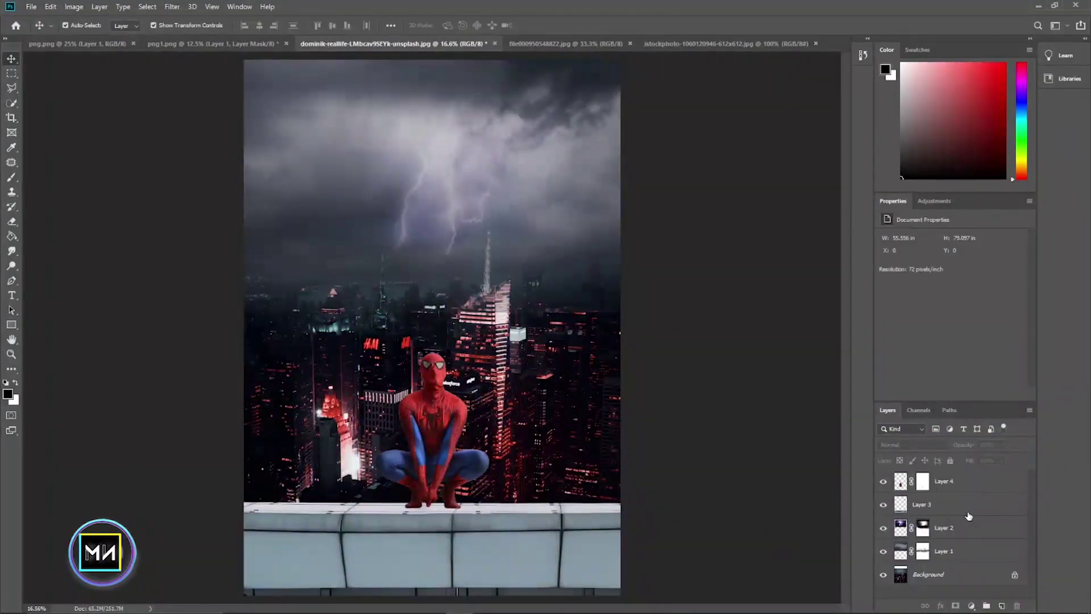
left_click(883, 504)
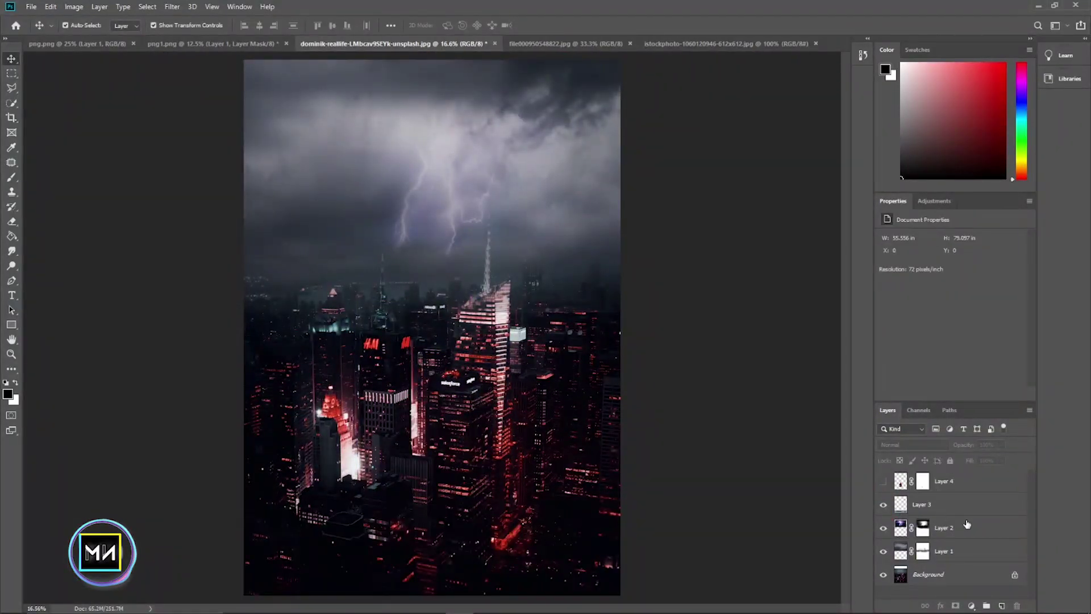
left_click(955, 504)
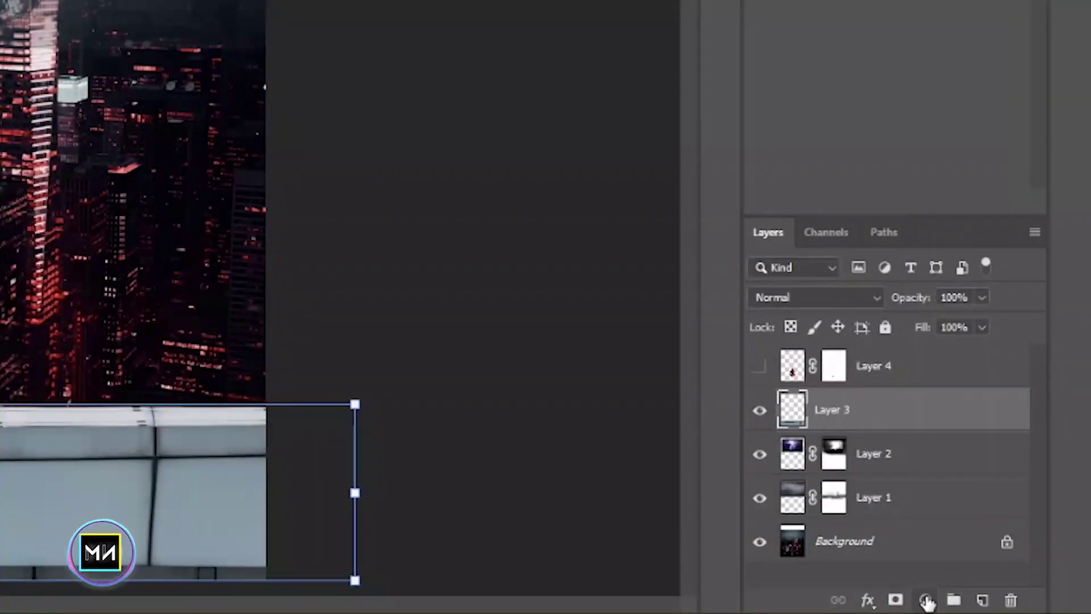
Add a Color Lookup adjustment using NightFromDay.CUBE, clipped to the ledge layer
left_click(971, 605)
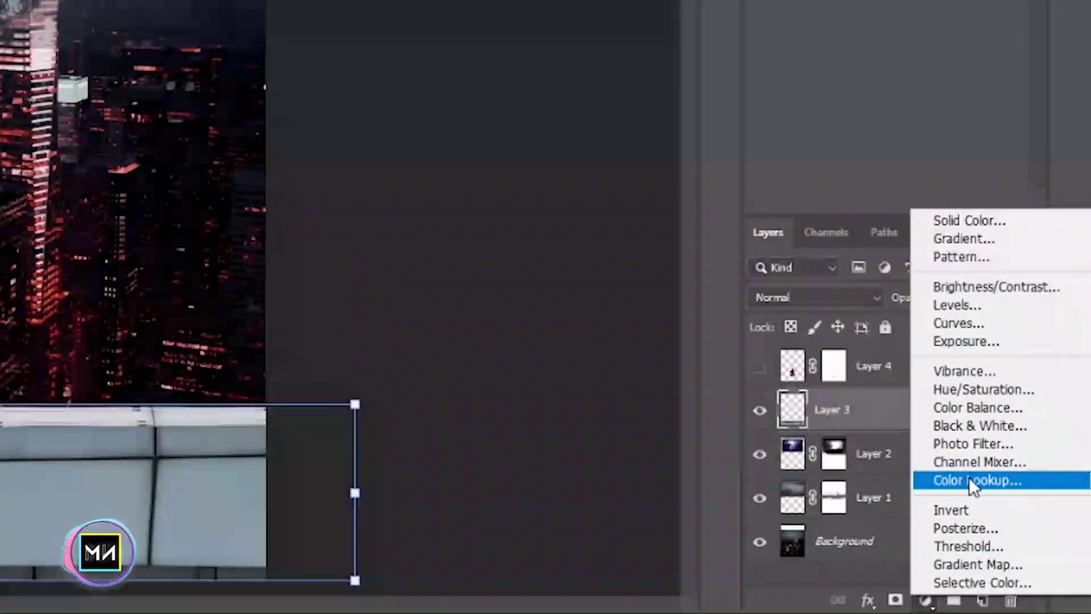
left_click(969, 477)
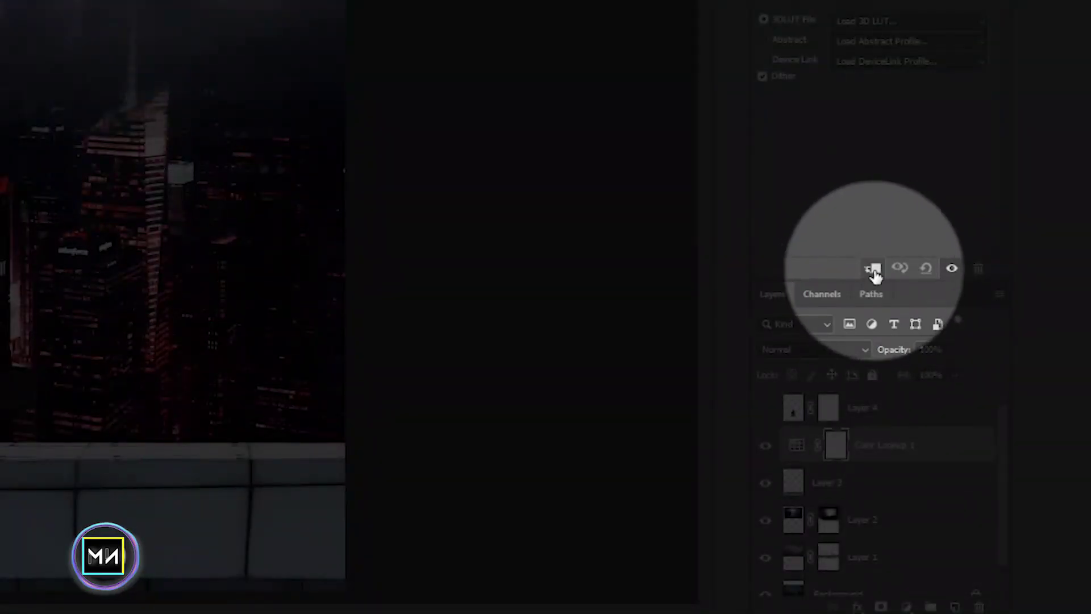
left_click(872, 268)
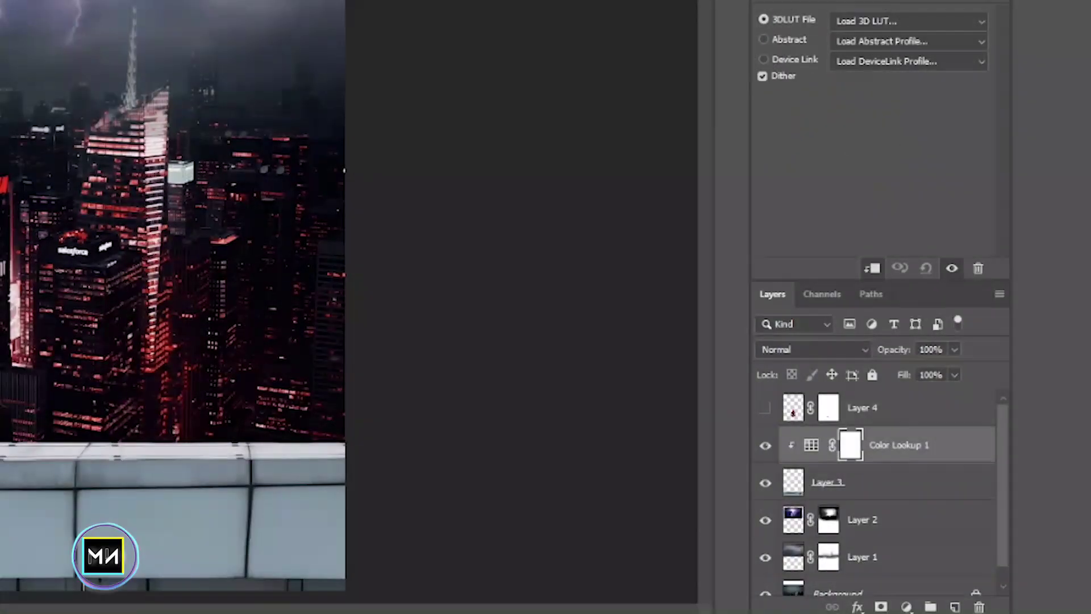
left_click(888, 22)
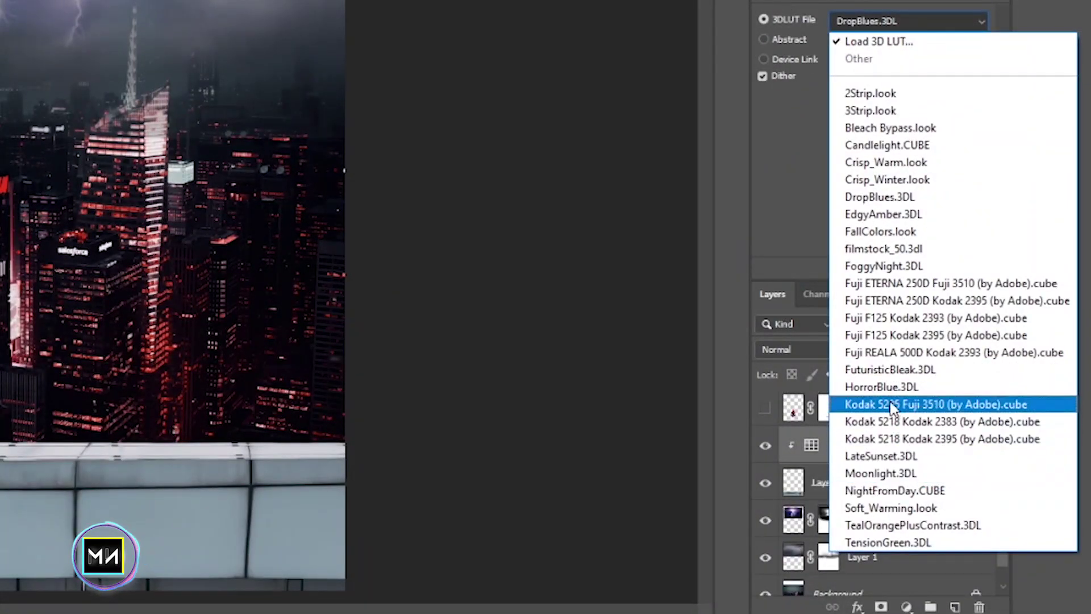
left_click(893, 490)
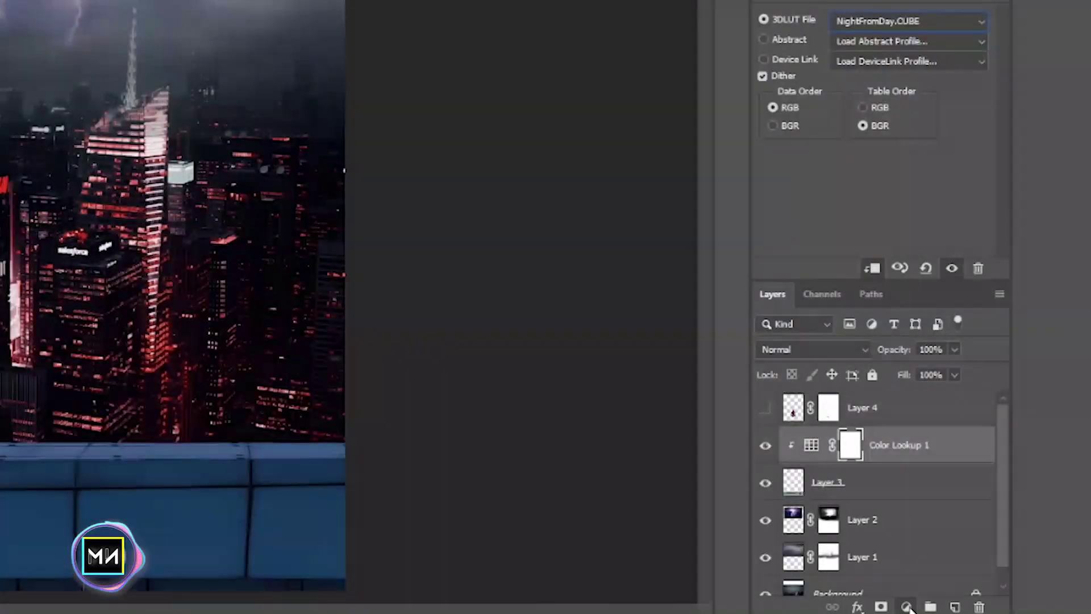
left_click(906, 607)
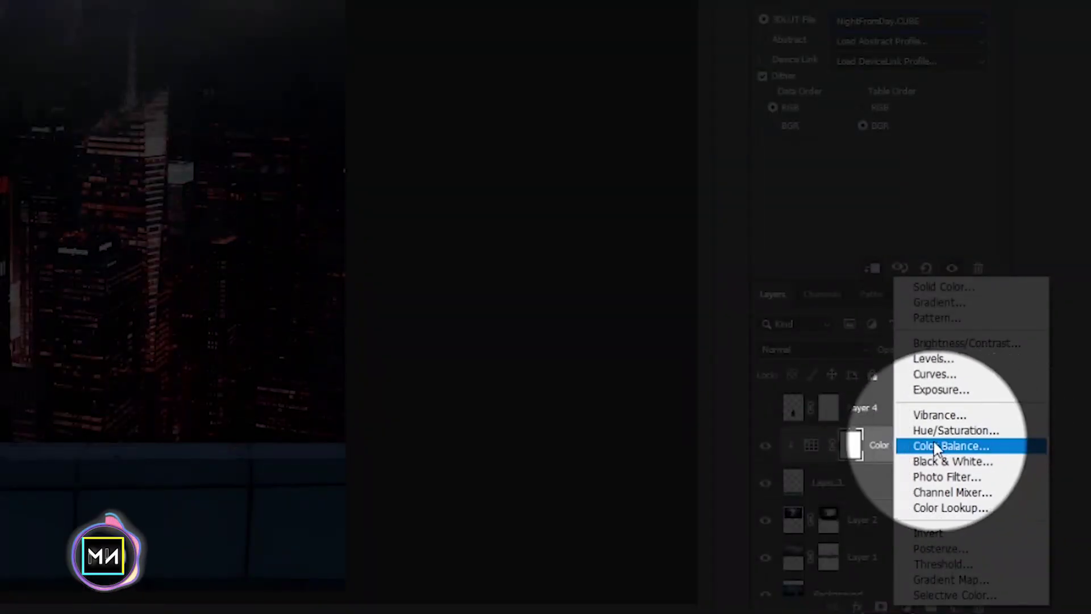
Add a clipped Color Balance with midtones at +35 red, +6 green, −20 yellow
left_click(966, 443)
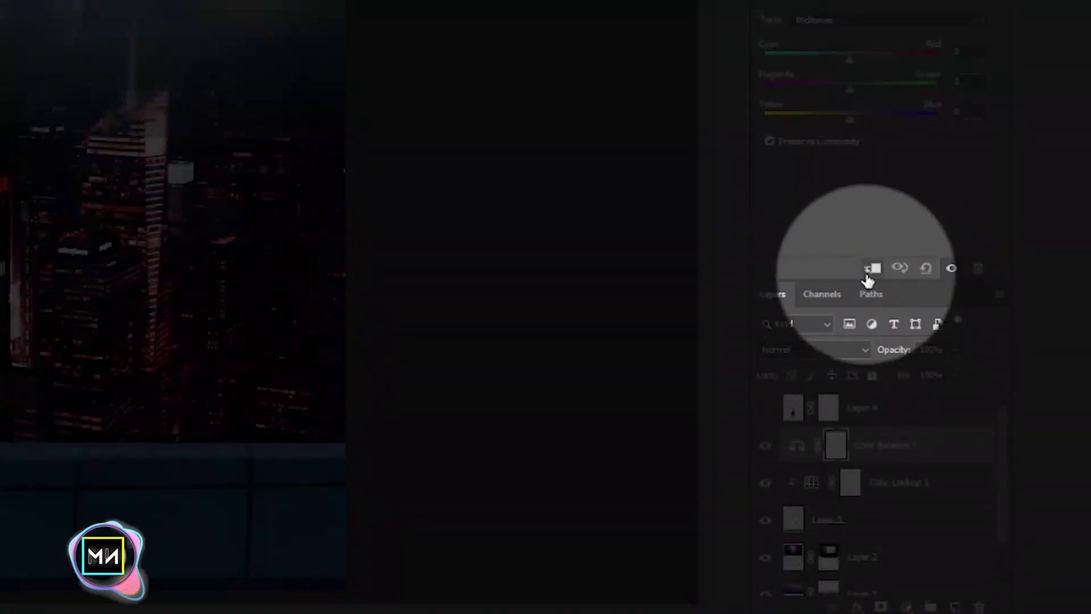
left_click(871, 269)
mouse_move(850, 118)
left_mouse_down()
mouse_move(832, 120)
mouse_move(855, 93)
mouse_move(855, 57)
mouse_move(837, 58)
mouse_move(889, 60)
mouse_move(880, 65)
left_mouse_up()
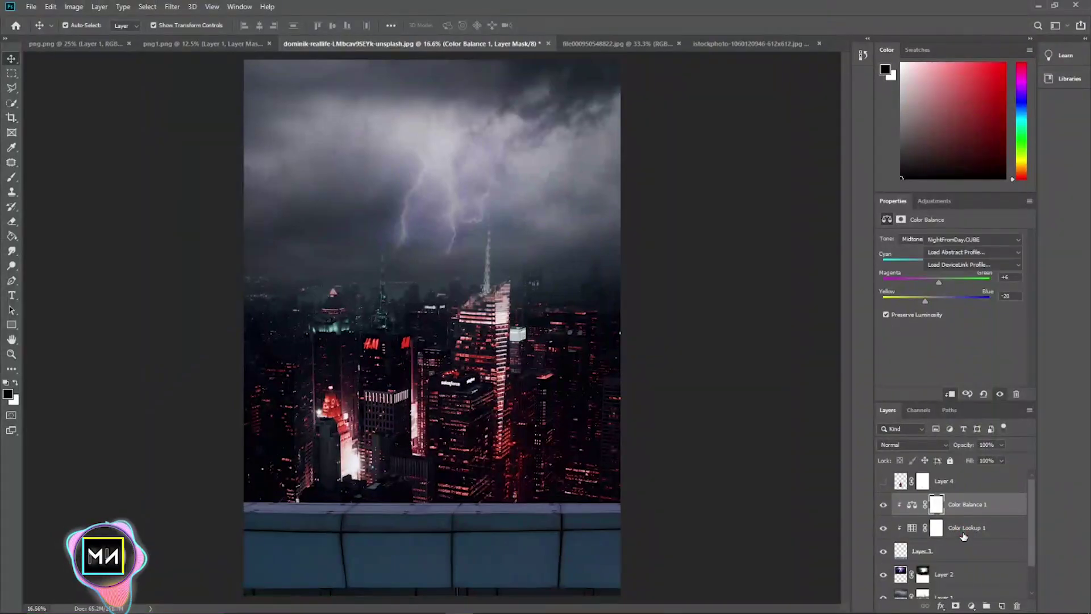
left_click(980, 519)
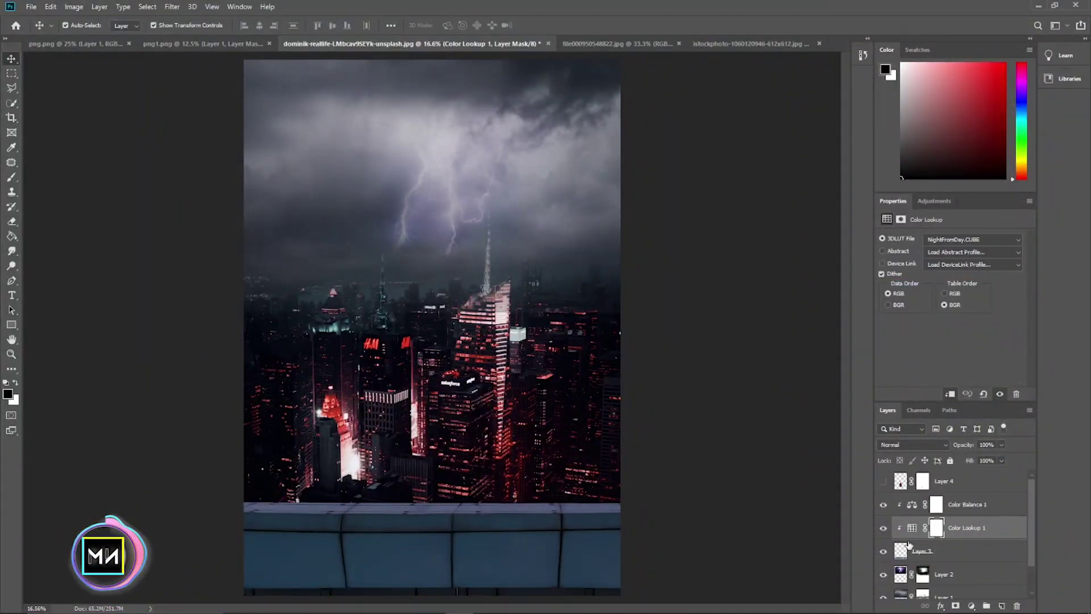
left_click(682, 549)
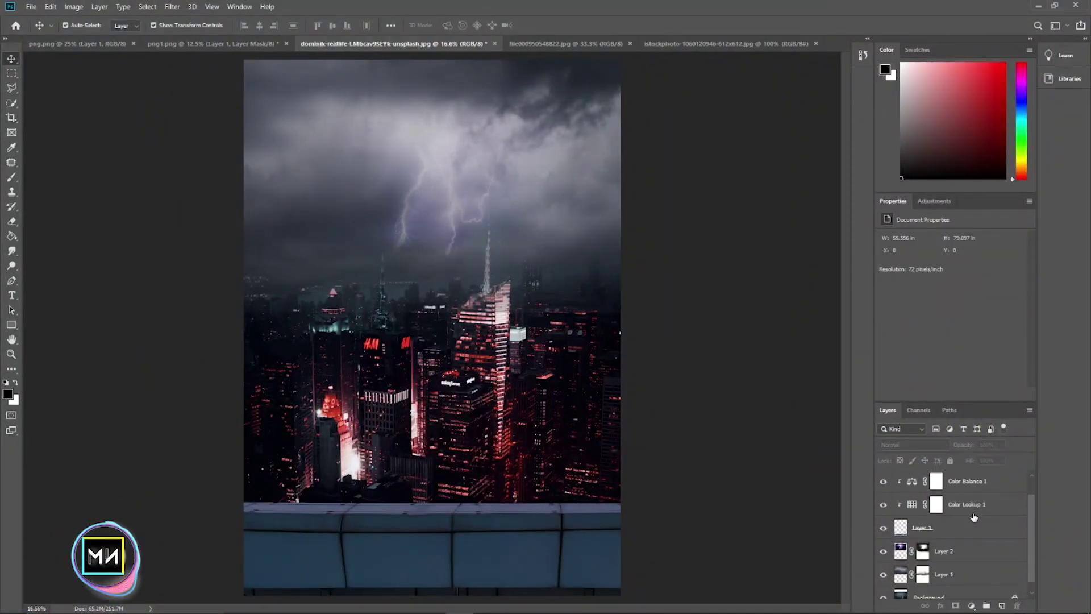
Show Spider-Man's layer, move him slightly left, and scale him to about 94%
left_click(882, 480)
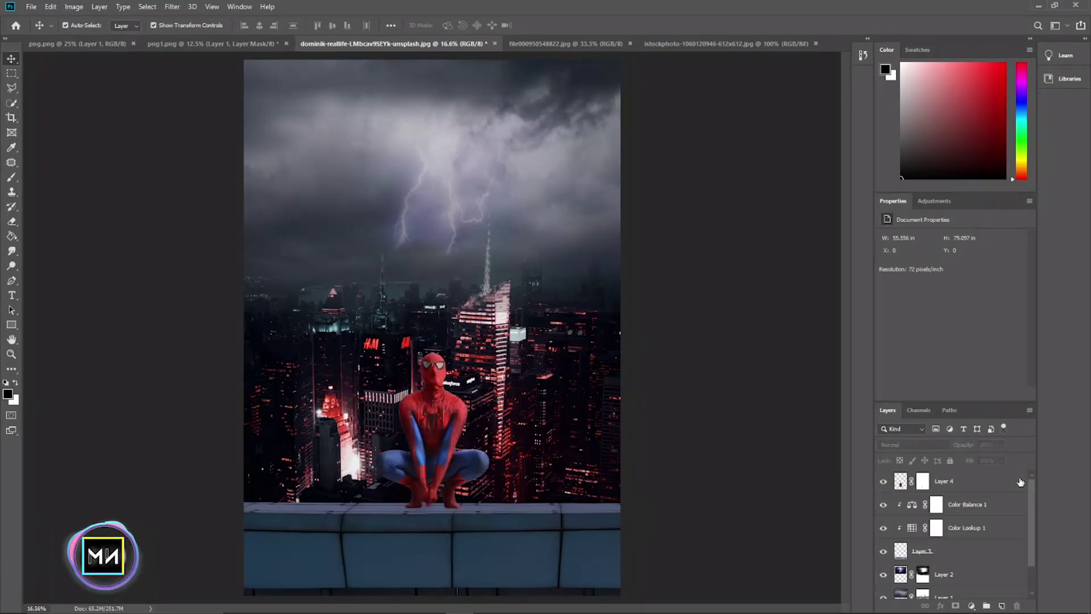
left_click(988, 479)
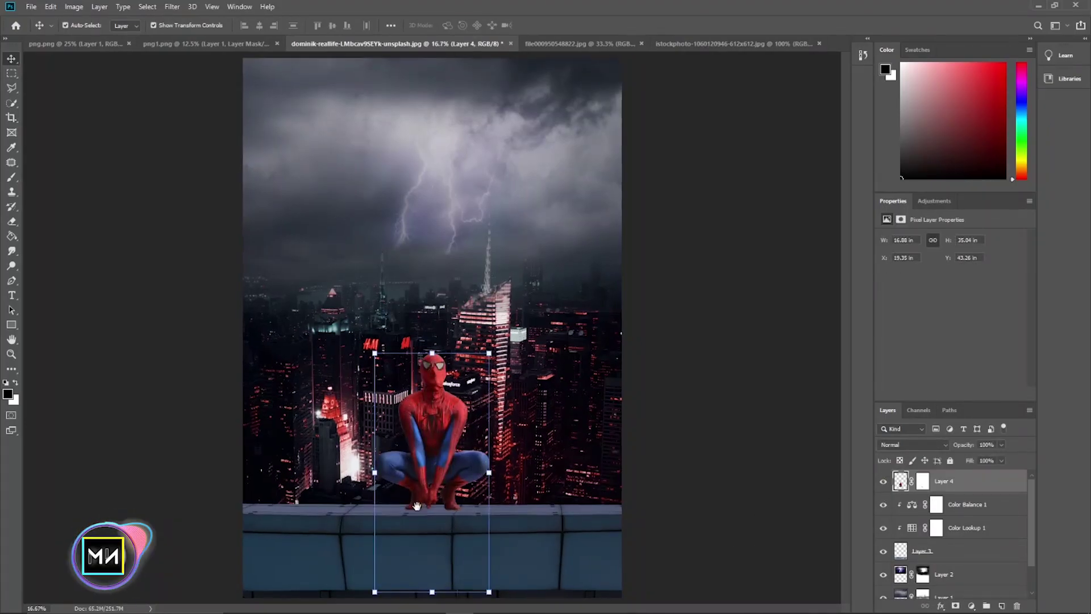
key("ctrl+plus")
key("ctrl+plus")
mouse_move(536, 343)
left_mouse_down()
mouse_move(615, 355)
mouse_move(573, 424)
mouse_move(622, 424)
left_mouse_up()
key("ctrl+minus")
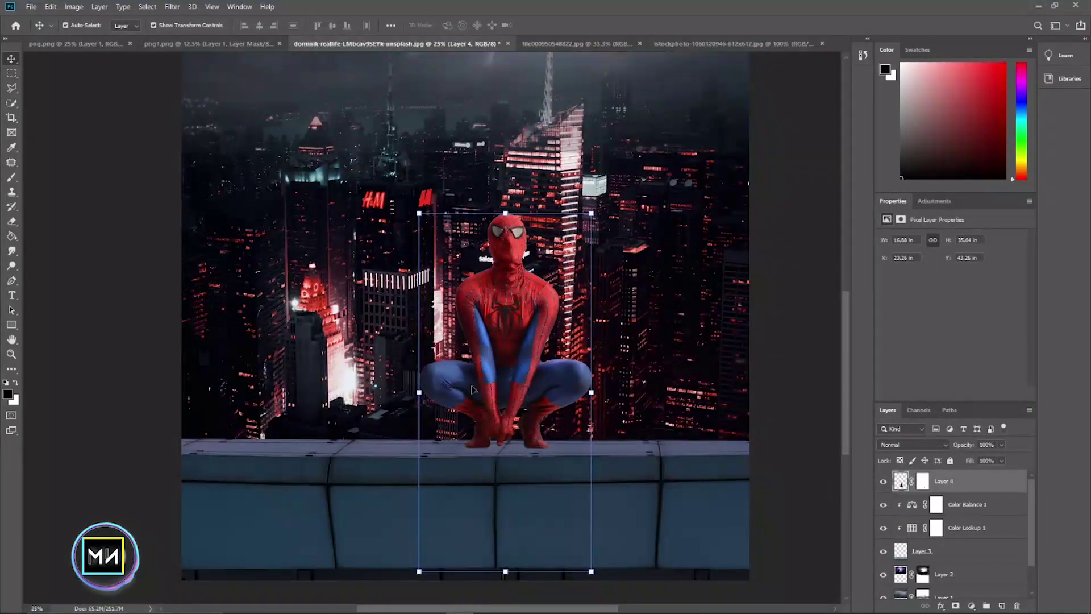
left_click_drag(472, 390, 452, 391)
key("ctrl+minus")
key("ctrl+t")
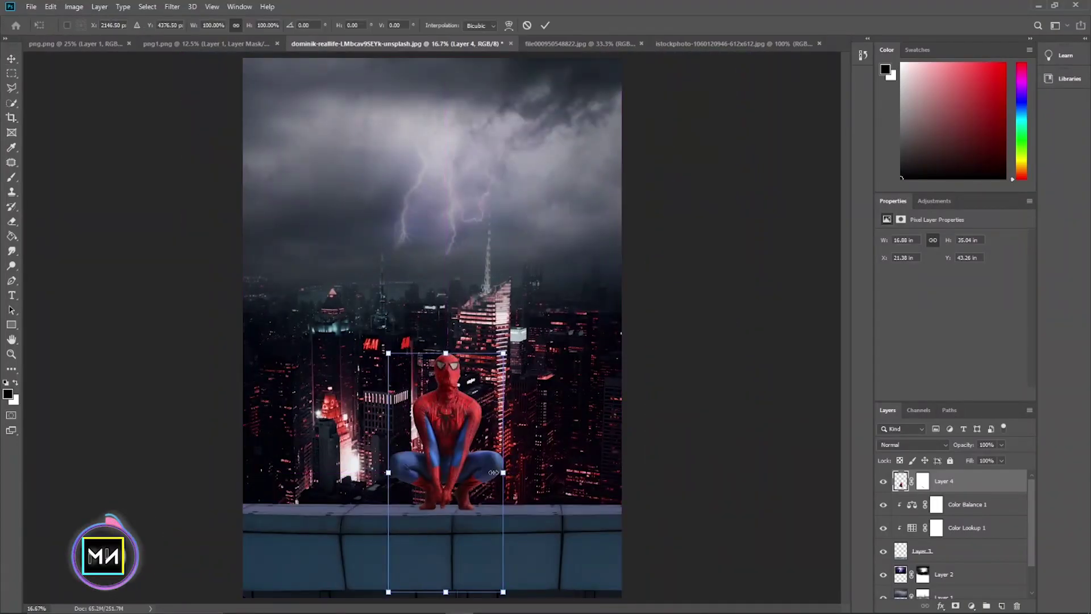
left_click_drag(493, 472, 484, 467)
key("ctrl+plus")
key("ctrl+plus")
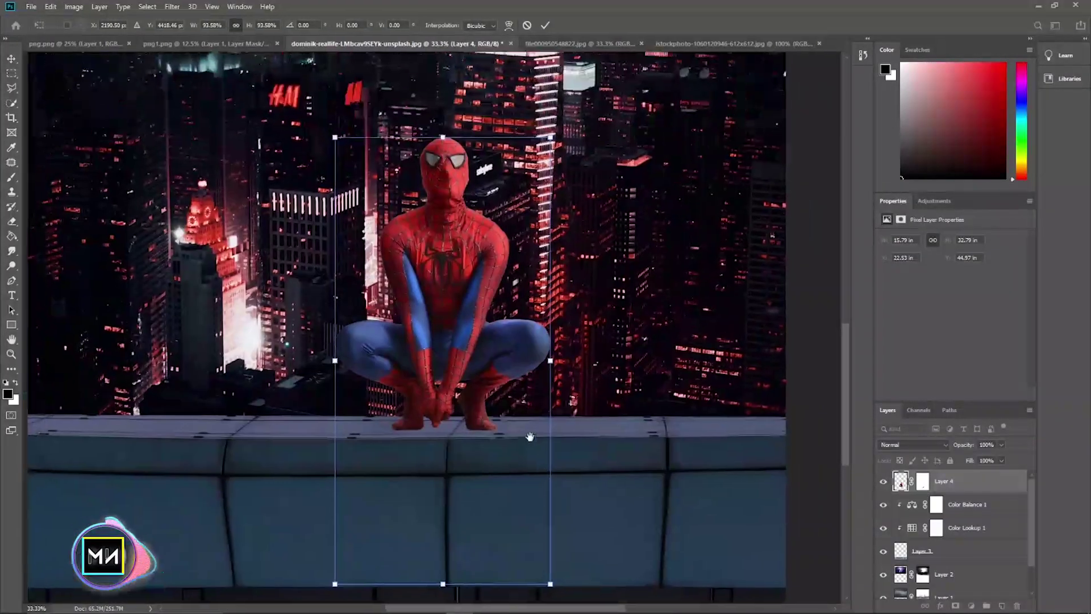
left_click_drag(529, 437, 531, 440)
key("Return")
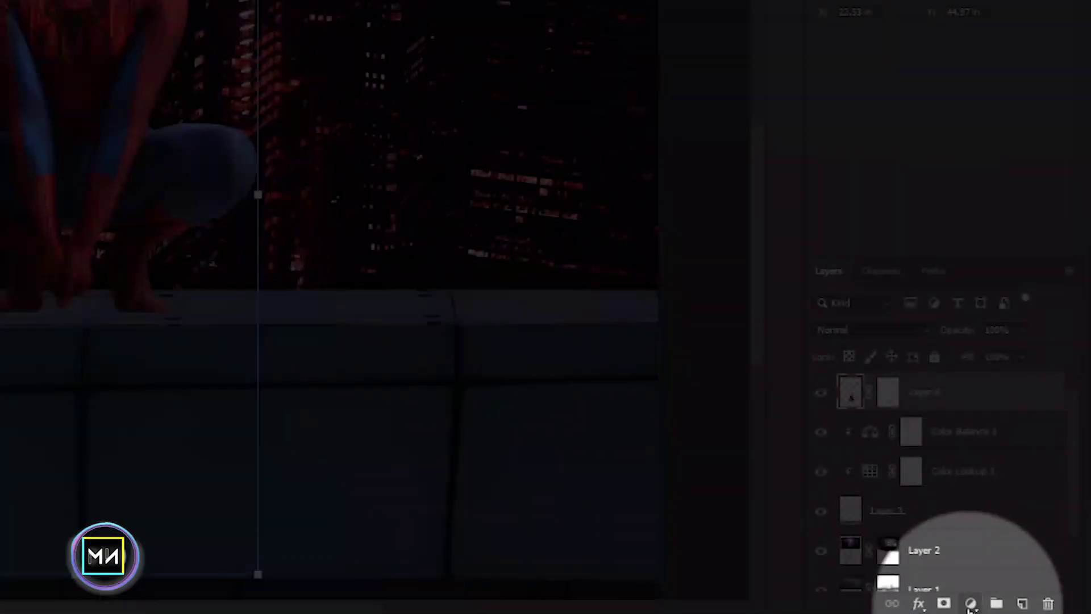
Add a Color Lookup adjustment clipped to Spider-Man's Layer 4
left_click(970, 606)
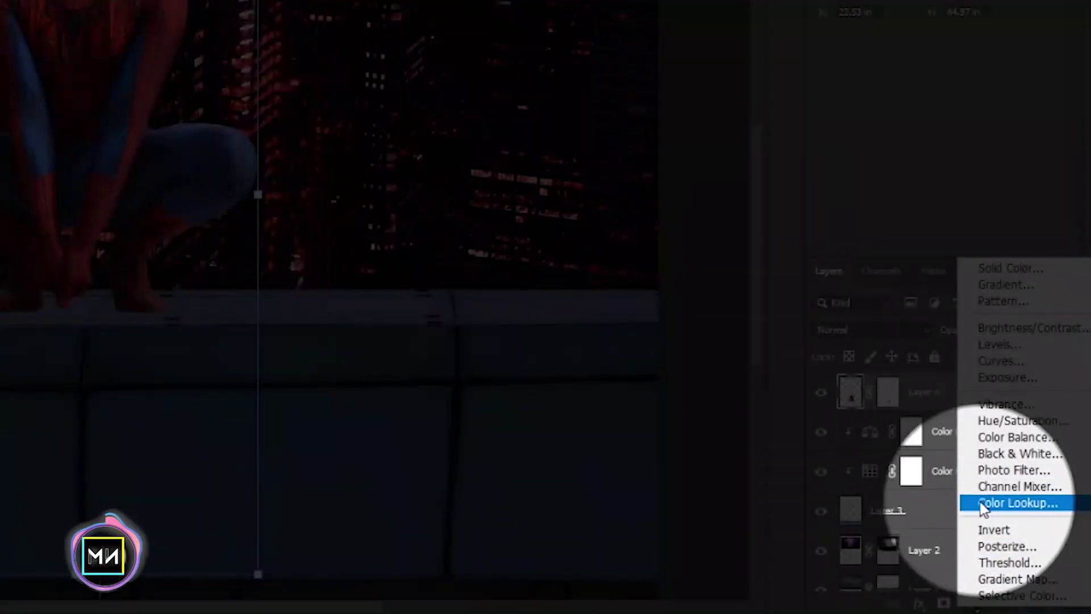
left_click(1020, 502)
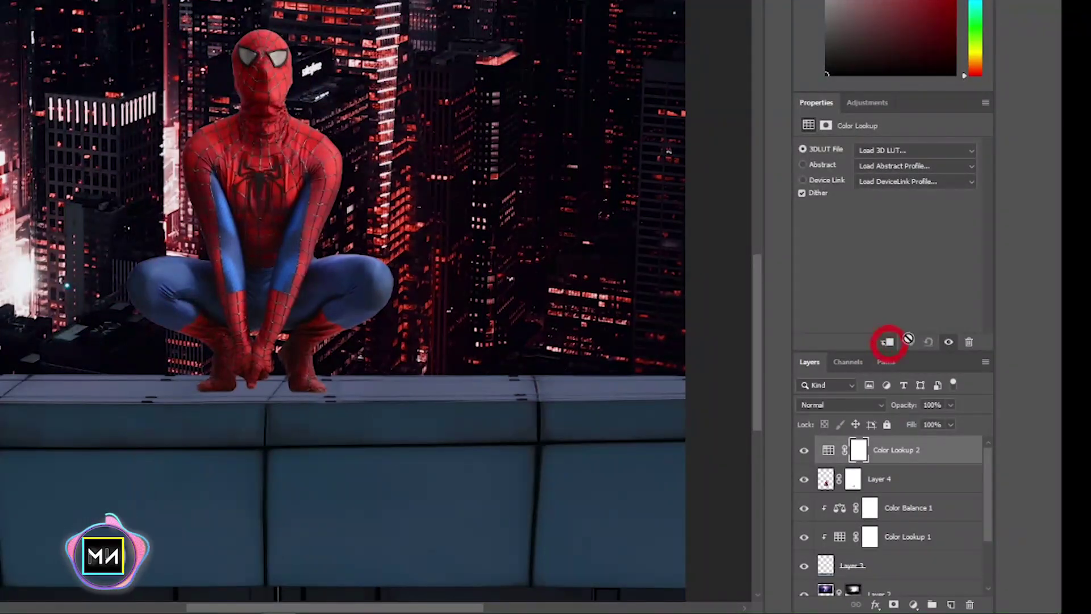
left_click(888, 342)
Set the 3DLUT to NightFromDay.CUBE after briefly comparing Moonlight.3DL
left_click(885, 152)
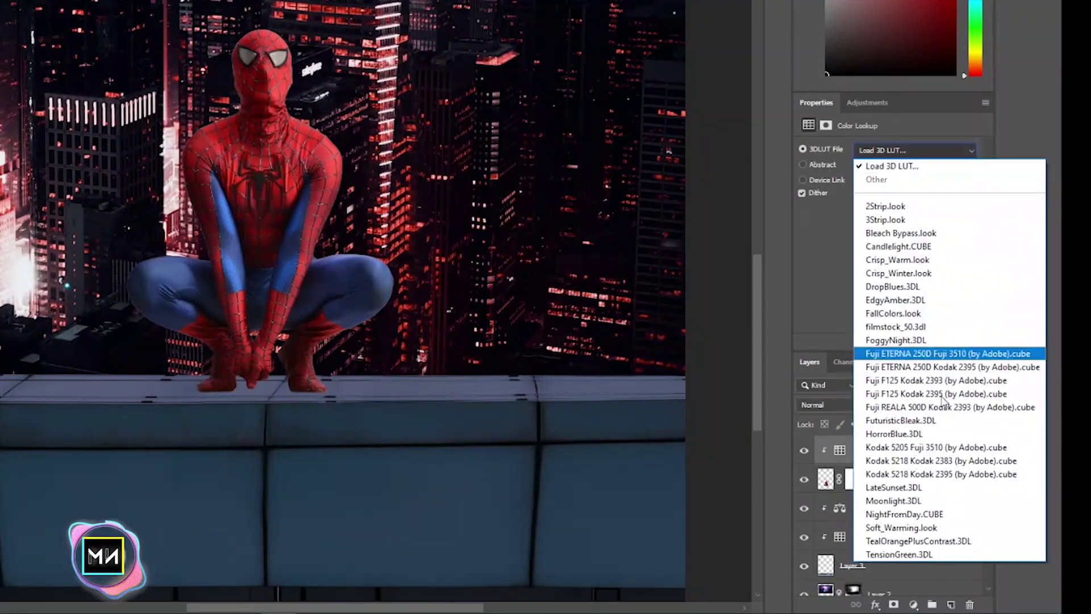
left_click(909, 515)
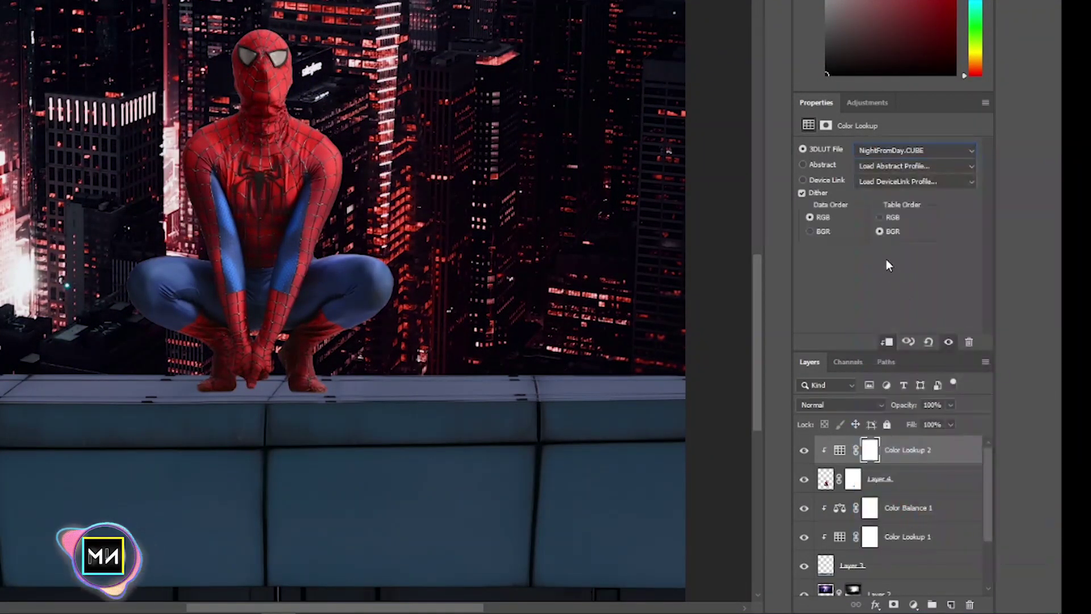
left_click(890, 151)
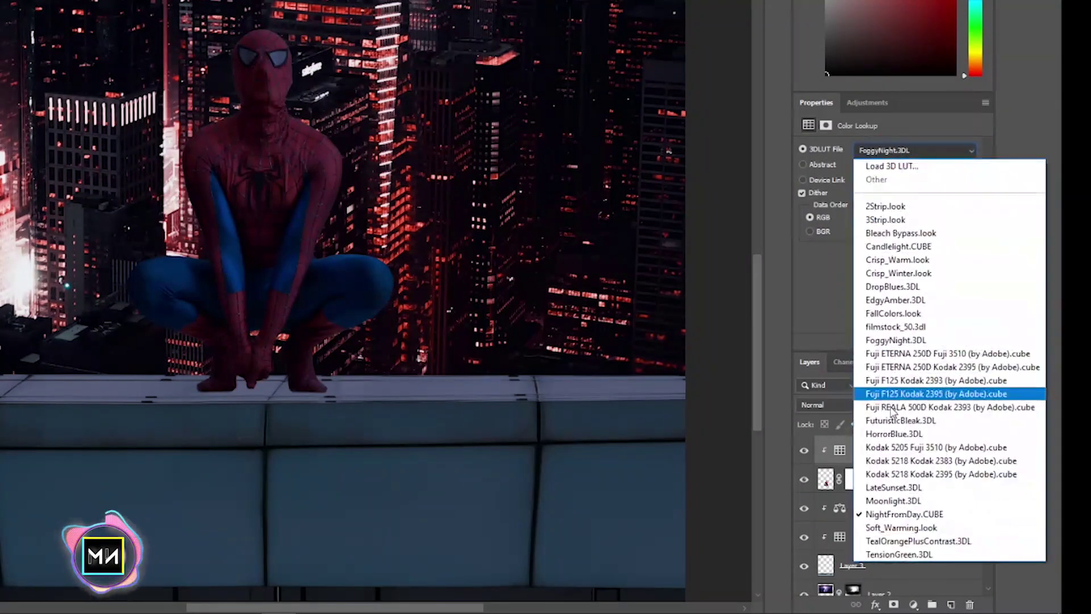
left_click(886, 499)
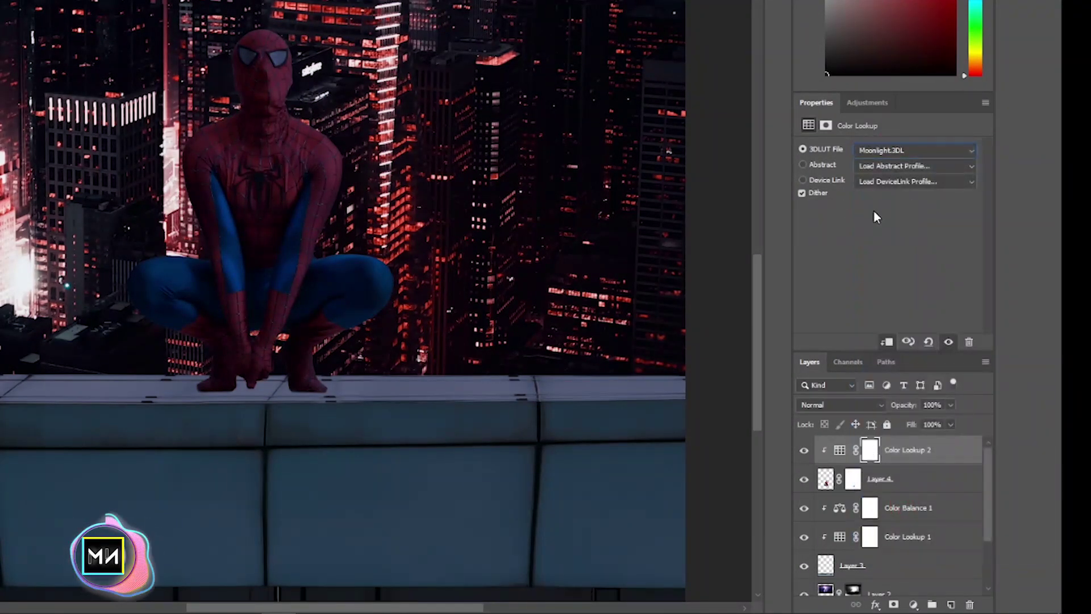
left_click(898, 151)
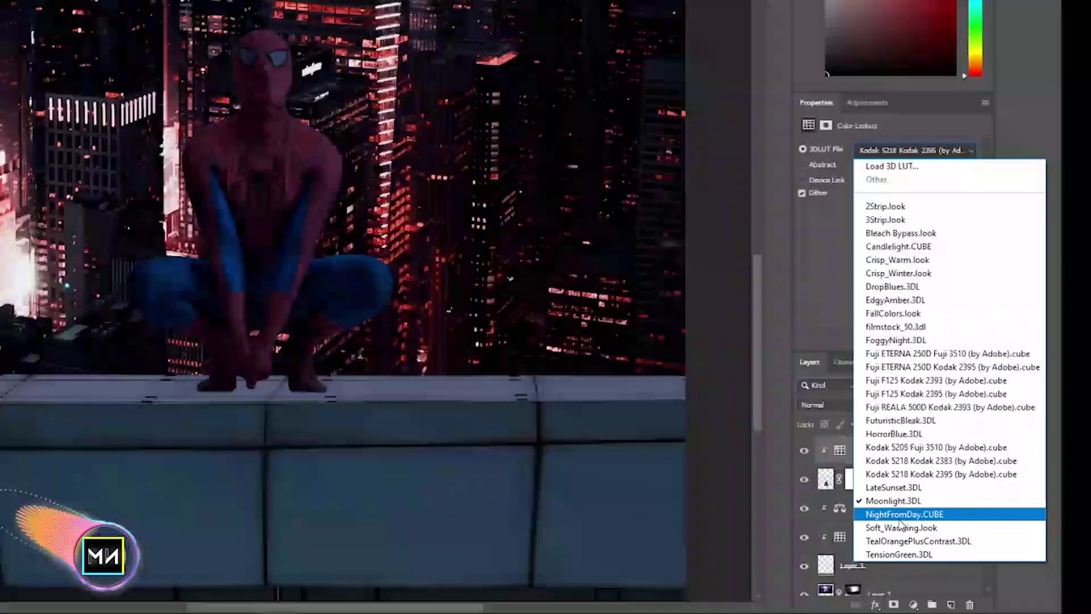
left_click(909, 513)
scroll(489, 401, "down", 3)
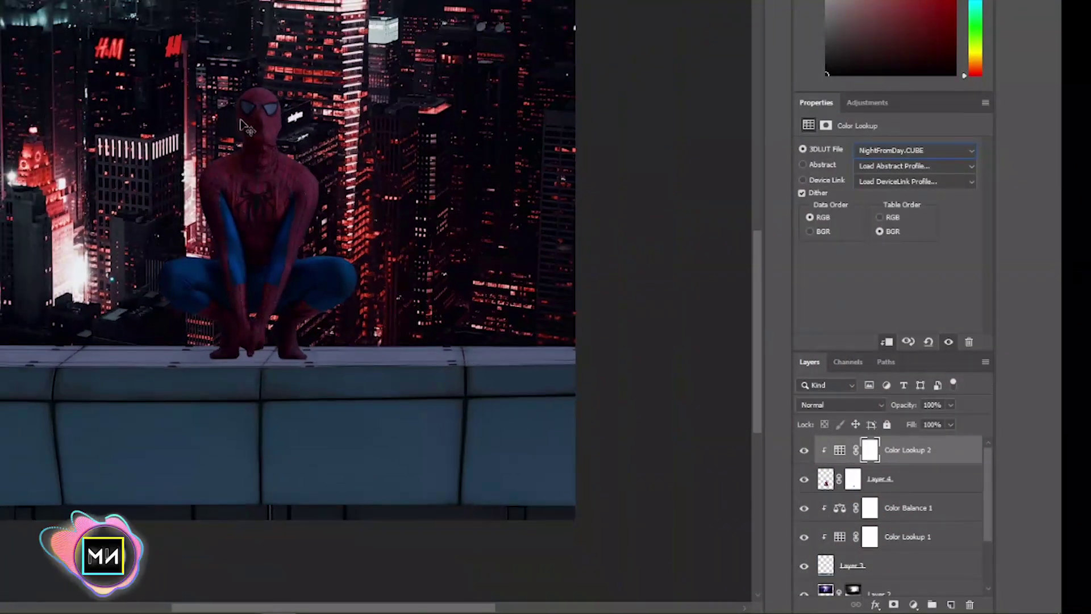
scroll(282, 234, "up", 3)
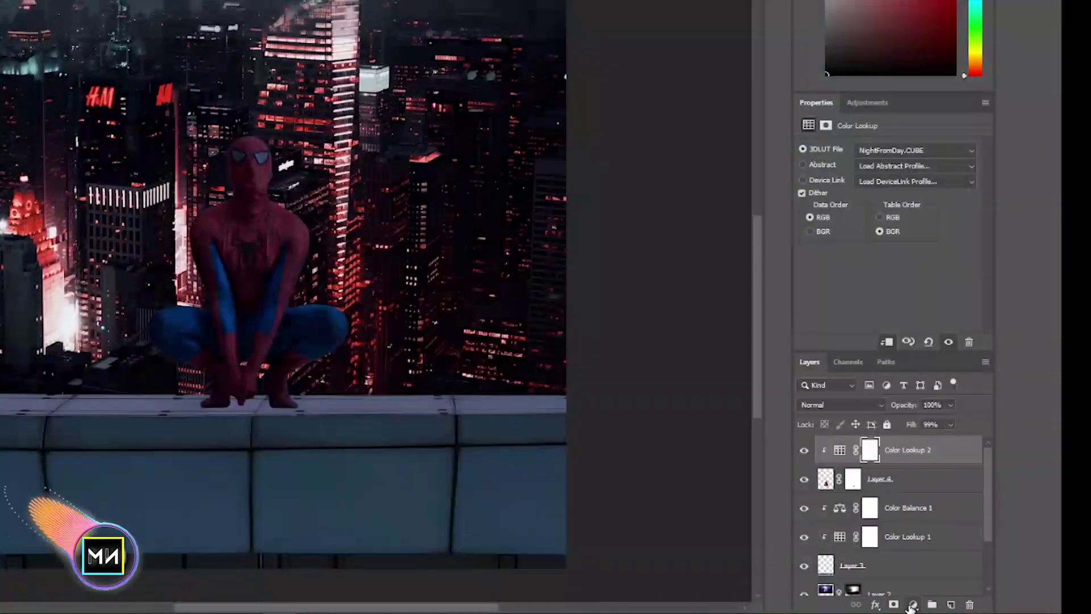
left_click(911, 606)
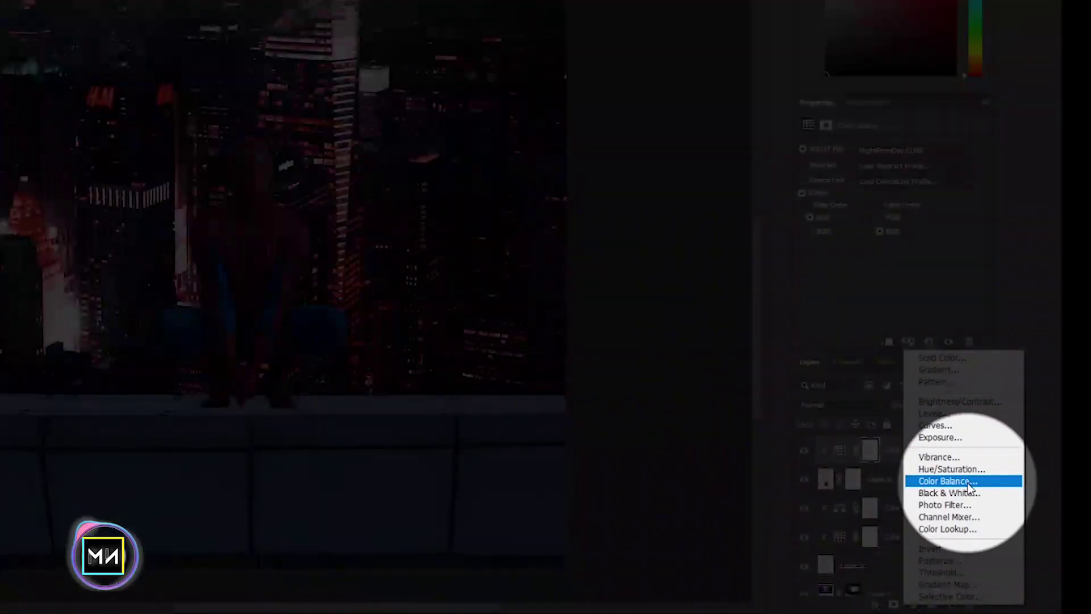
Add a clipped Color Balance with midtones at Cyan–Red +27, Magenta–Green −26, Yellow–Blue −14
left_click(973, 481)
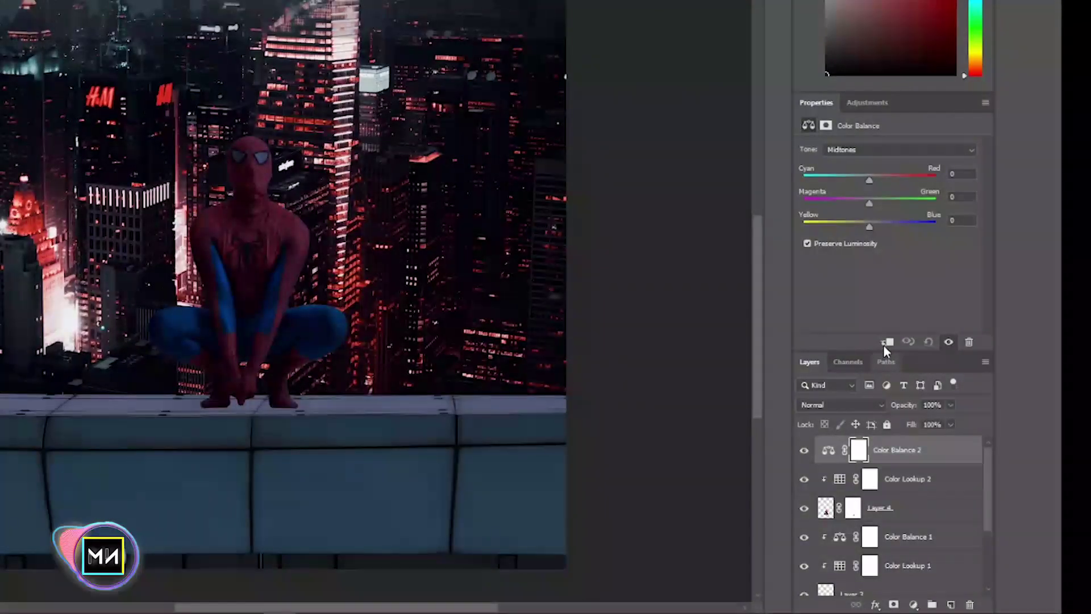
left_click(885, 343)
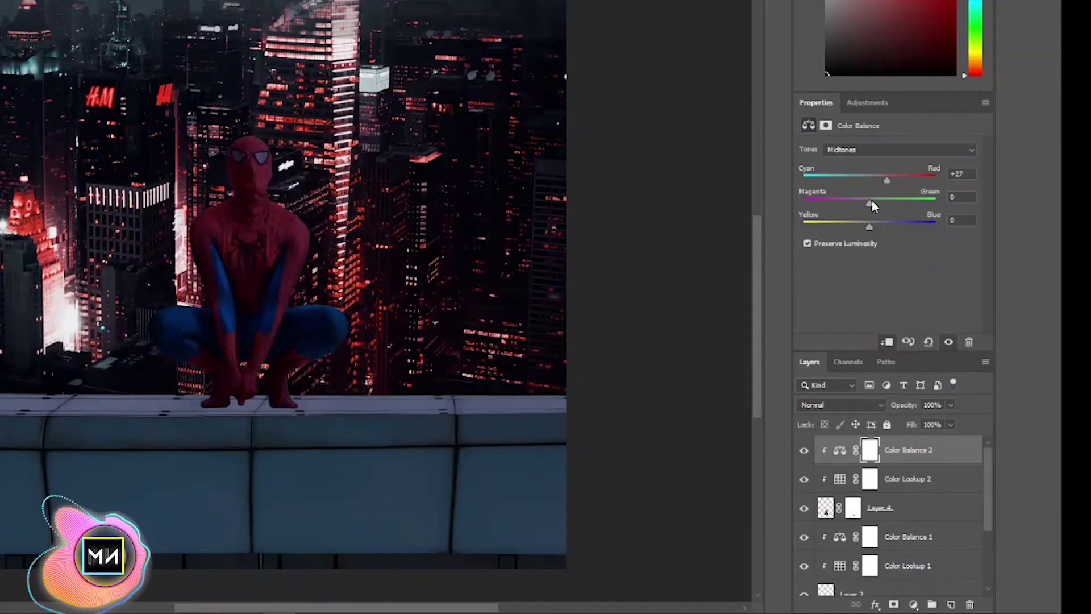
mouse_move(869, 203)
left_mouse_down()
mouse_move(852, 203)
mouse_move(860, 225)
left_mouse_up()
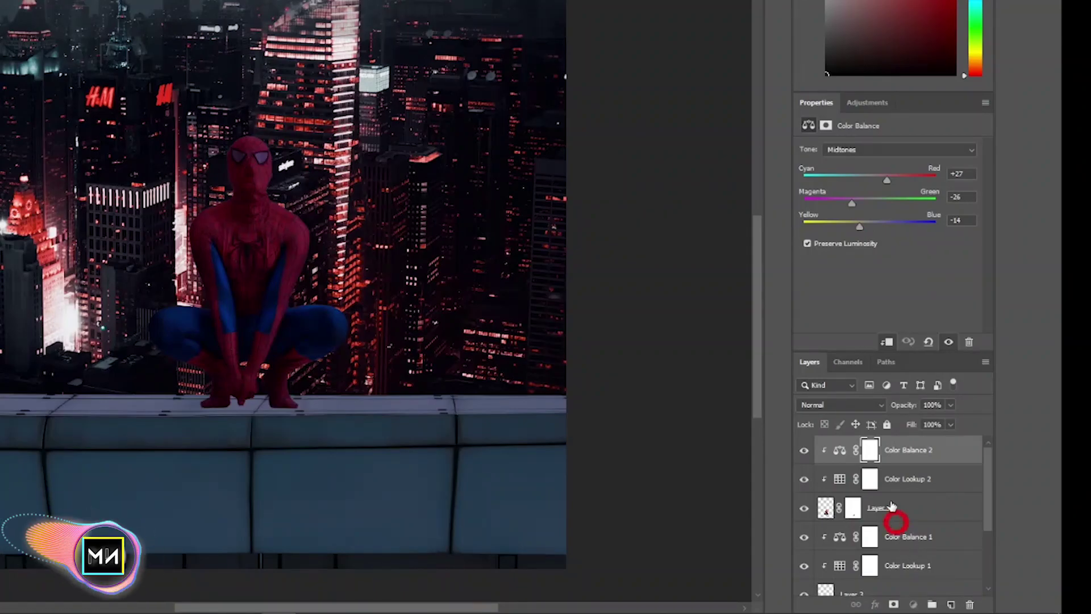
left_click(891, 506)
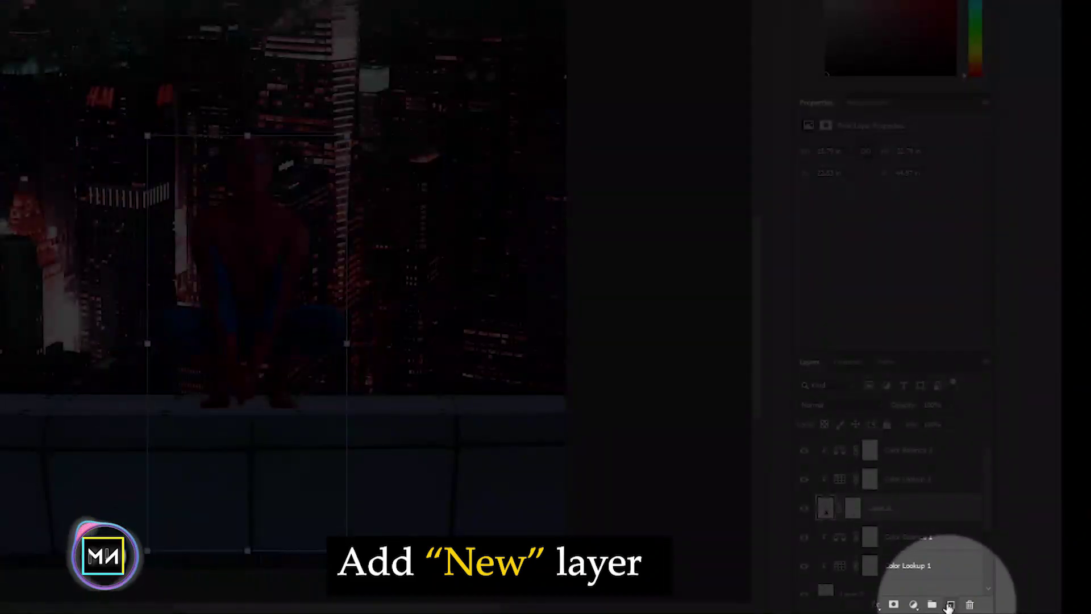
Create Layer 5 beneath Spider-Man and set up a soft brush at 27% opacity
left_click(951, 604)
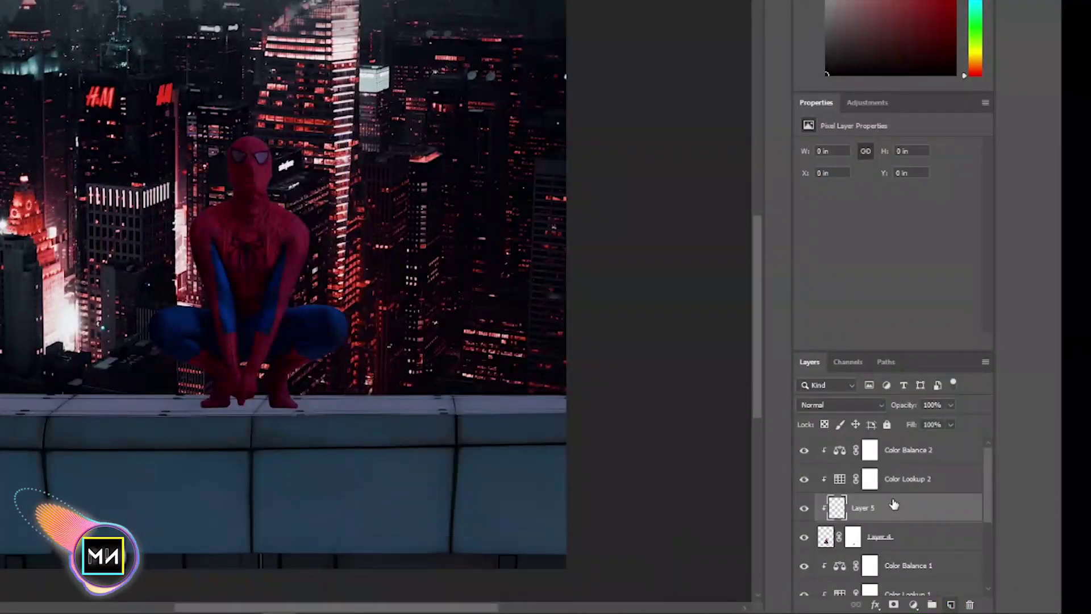
left_click_drag(886, 507, 896, 540)
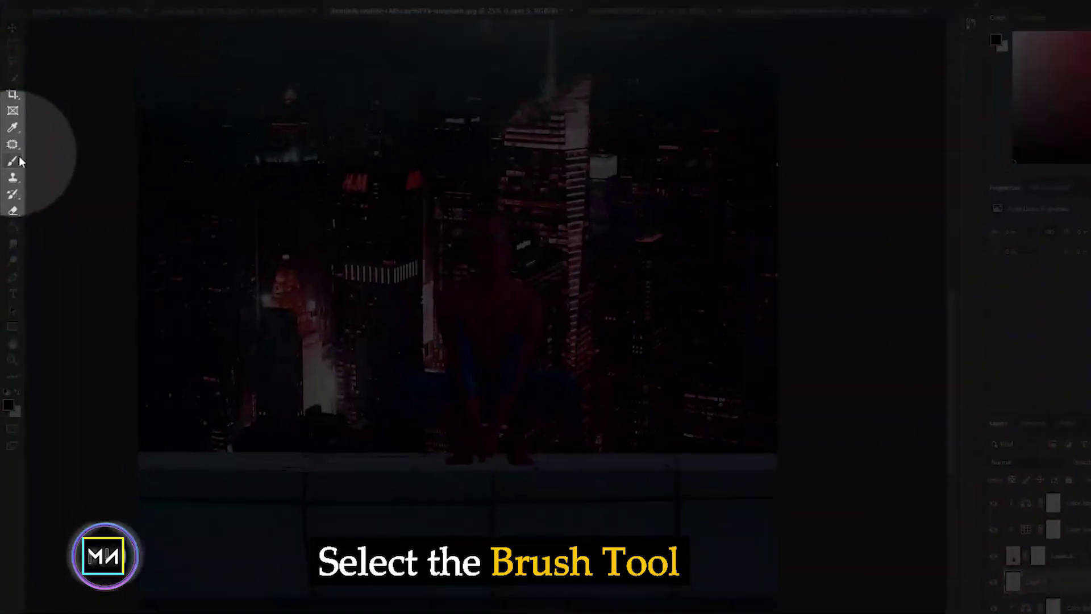
left_click(11, 176)
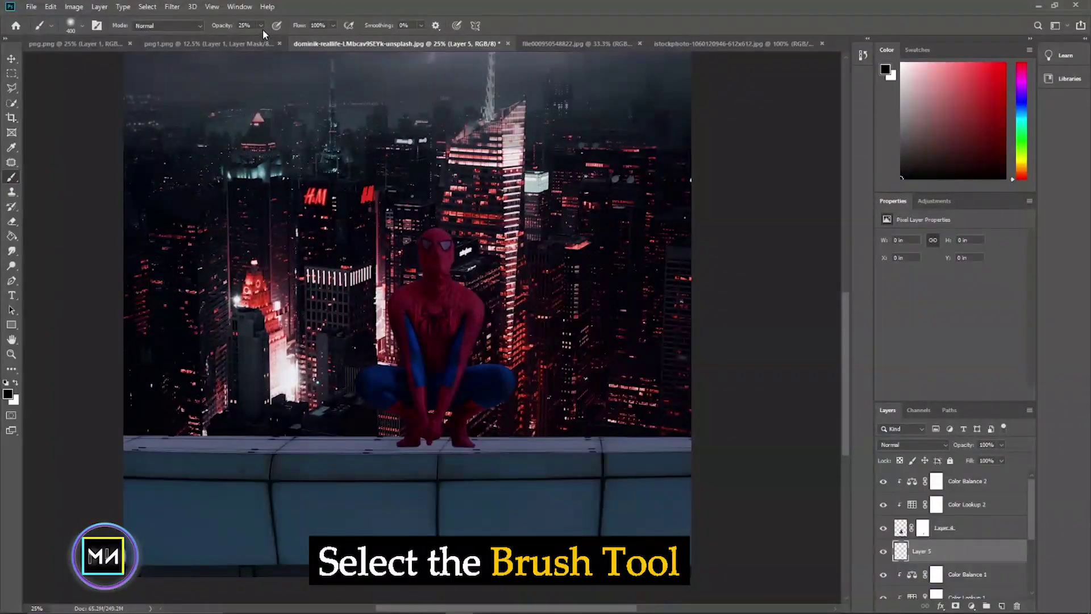
left_click(261, 25)
left_click_drag(260, 38, 257, 38)
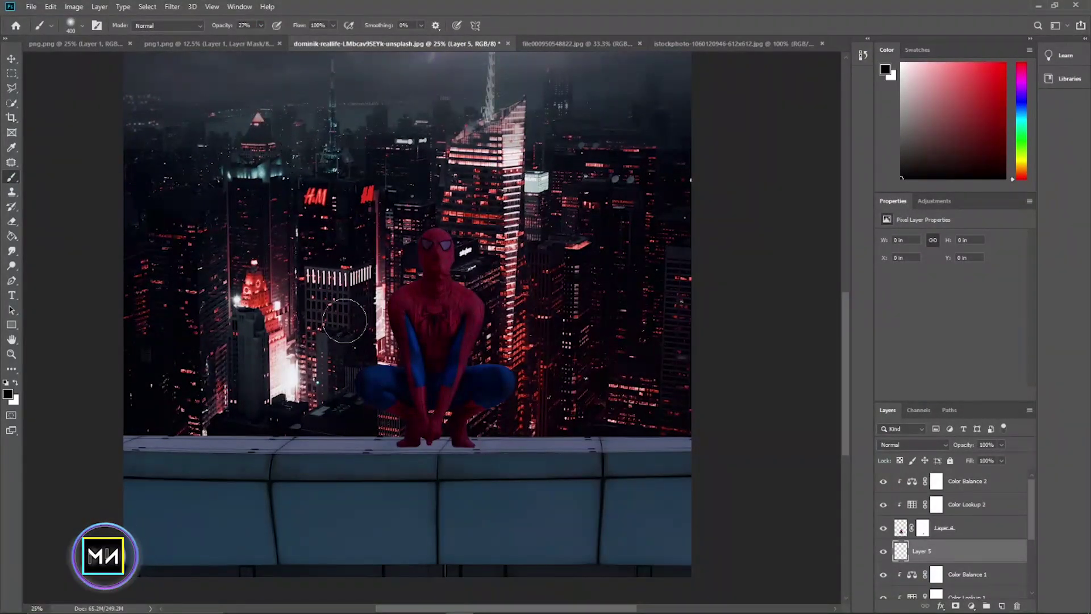
right_click(339, 309)
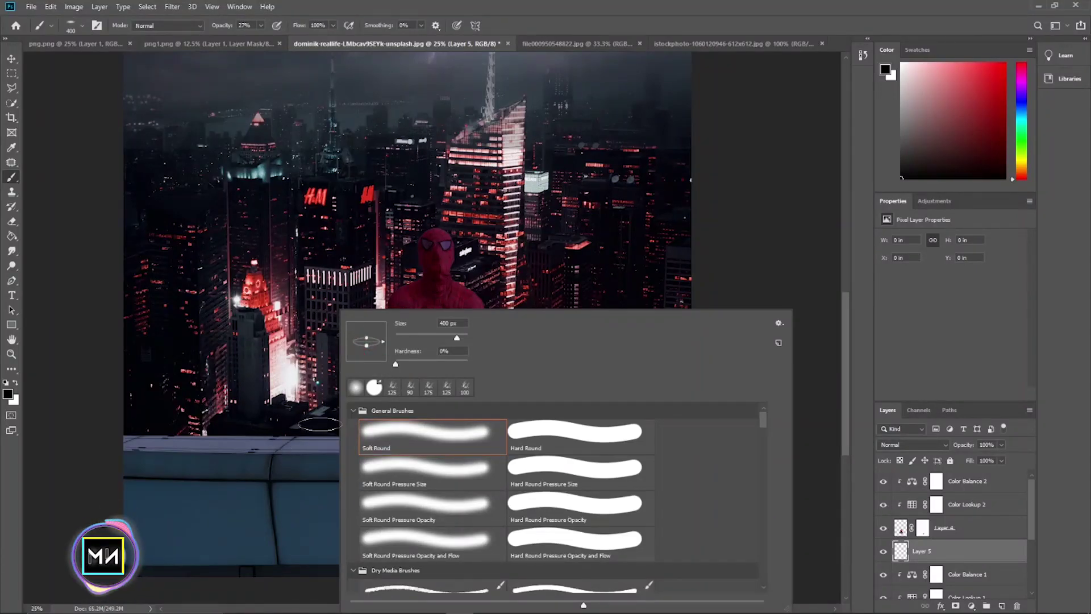
key("Escape")
Enlarge the brush to about 800 px and paint soft black shadow under the feet
scroll(415, 511, "up", 1)
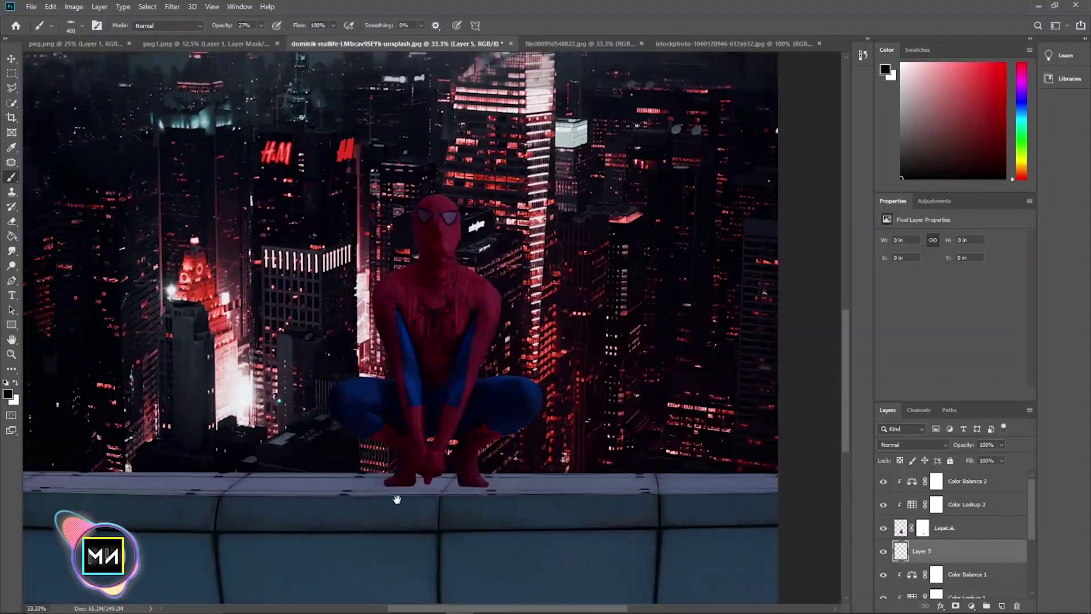
scroll(394, 499, "up", 1)
scroll(377, 390, "up", 1)
left_click_drag(372, 394, 372, 422)
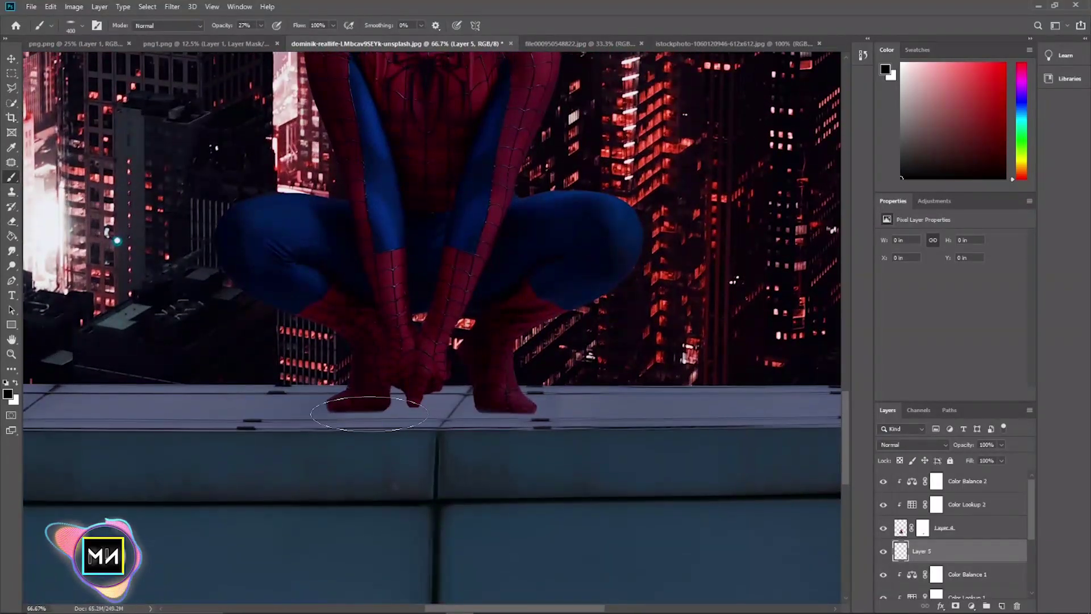
key("bracketright")
key("bracketright")
key("bracketright")
key("bracketright")
key("bracketright")
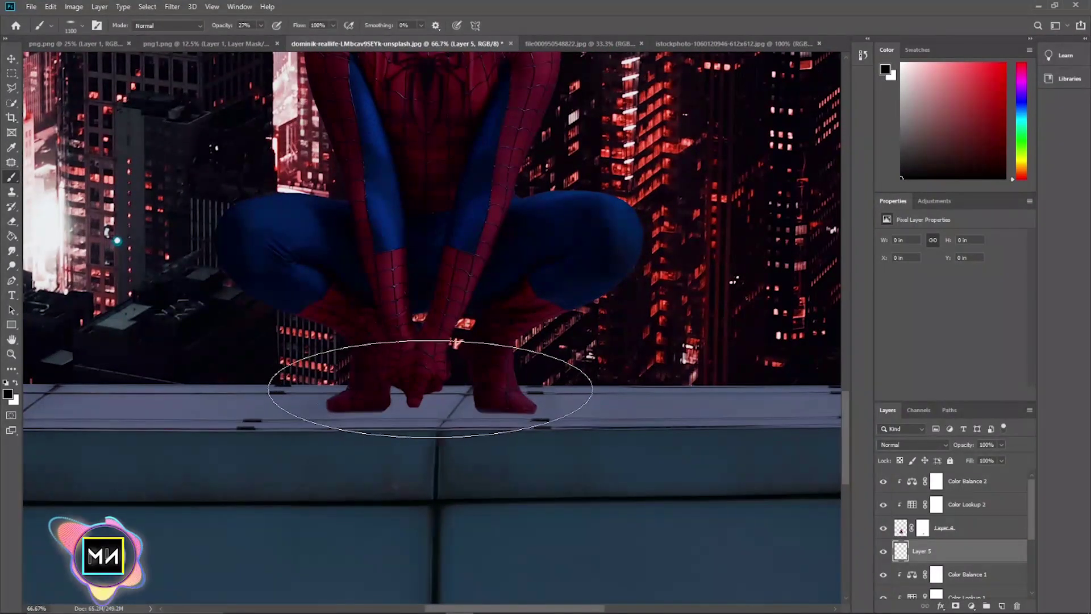
key("bracketright")
left_click(426, 392)
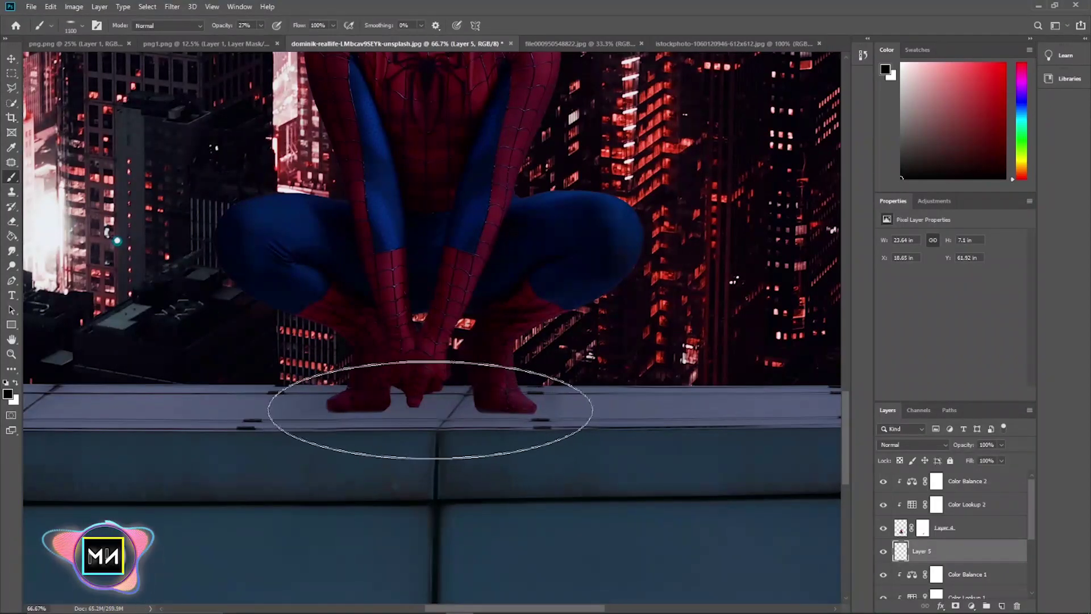
Add another smaller shadow stroke under the feet, then zoom back out
key("bracketleft")
key("bracketleft")
key("bracketleft")
left_click(433, 399)
key("bracketleft")
key("bracketleft")
key("bracketleft")
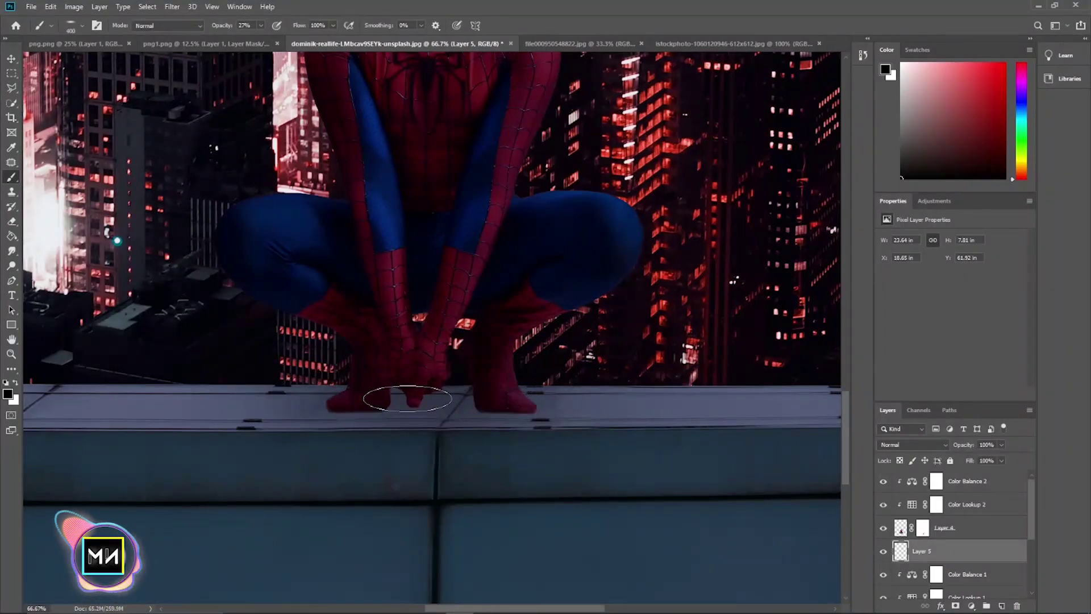
key("bracketright")
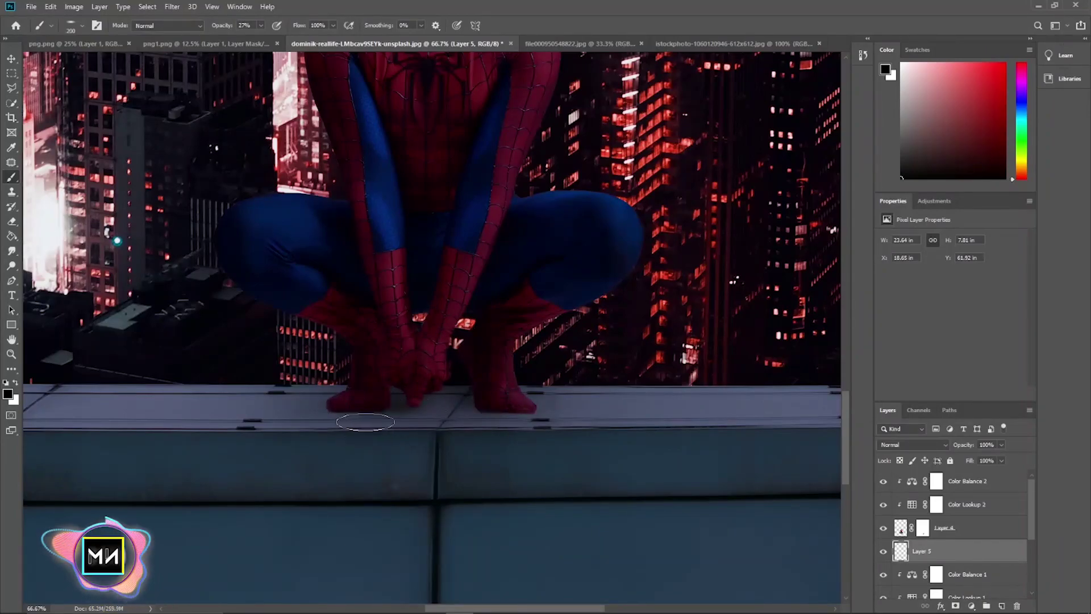
key("bracketright")
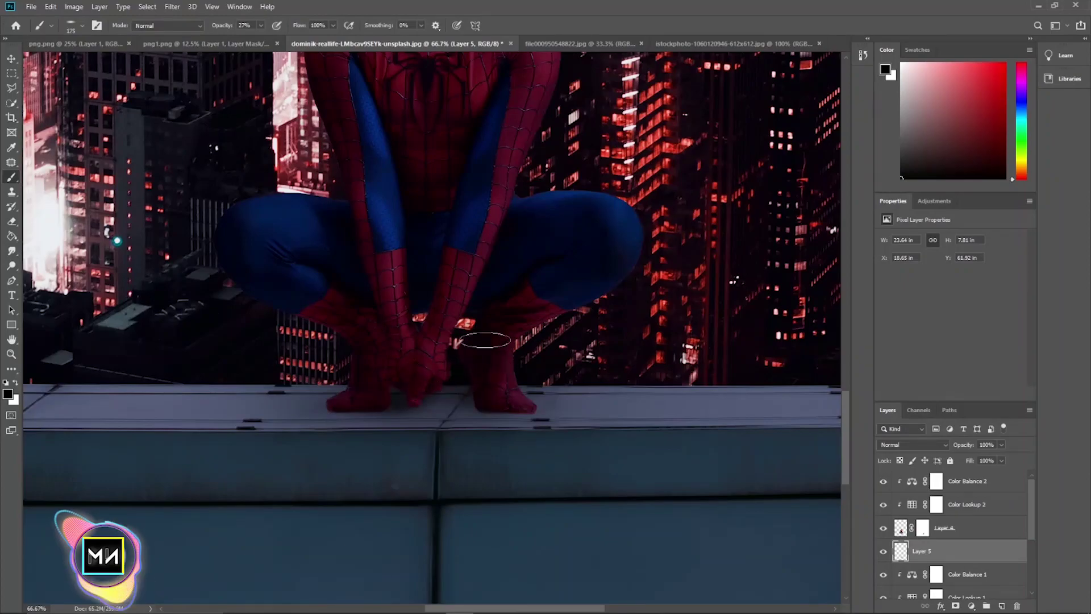
scroll(531, 382, "down", 2)
scroll(503, 412, "down", 1)
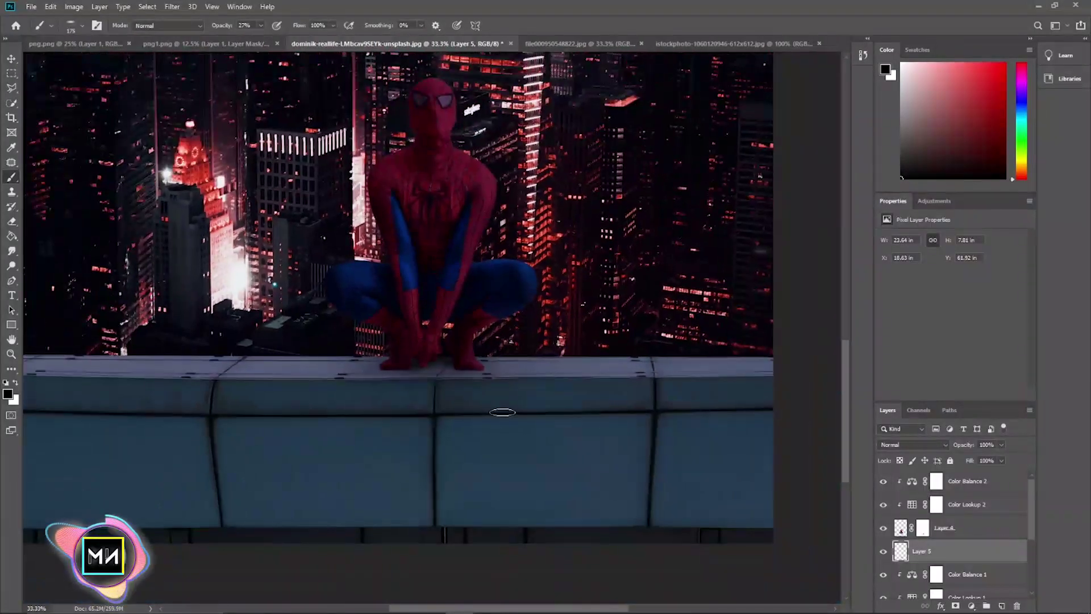
scroll(497, 410, "down", 2)
scroll(497, 410, "up", 1)
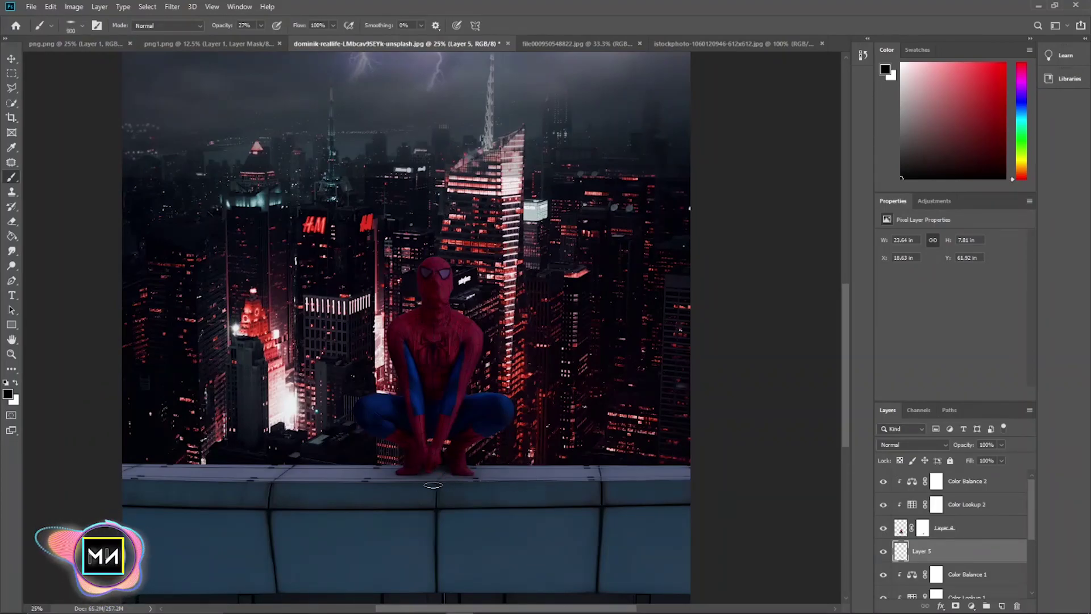
Paint a broad faint shadow over the ledge with a ~1700 px brush, then drop opacity to 12%
key("bracketright")
key("bracketright")
key("bracketright")
key("bracketright")
key("bracketright")
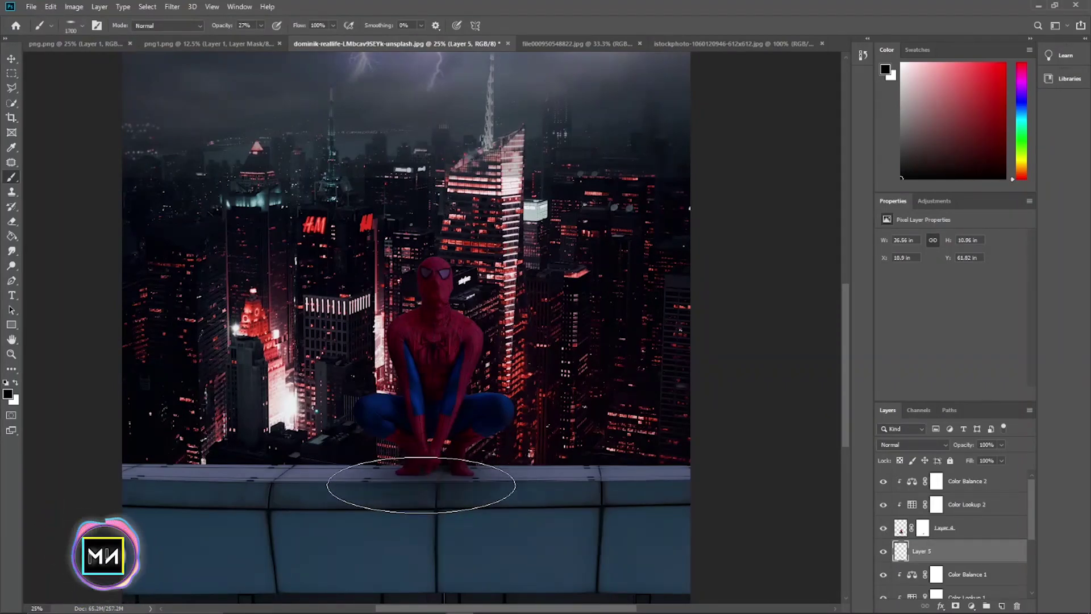
left_click_drag(438, 482, 499, 508)
key("bracketleft")
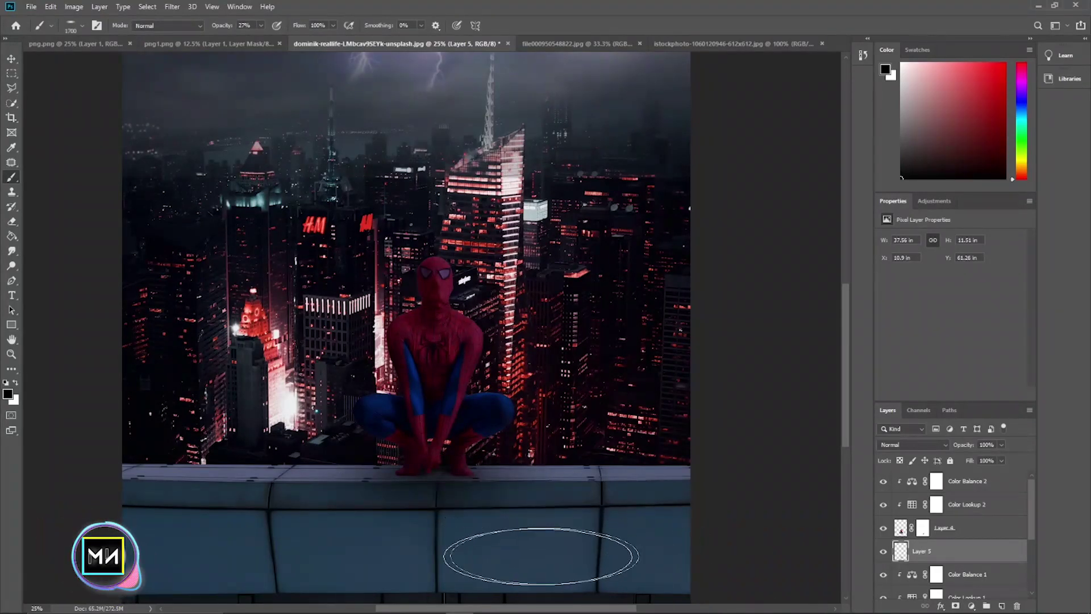
key("ctrl+minus")
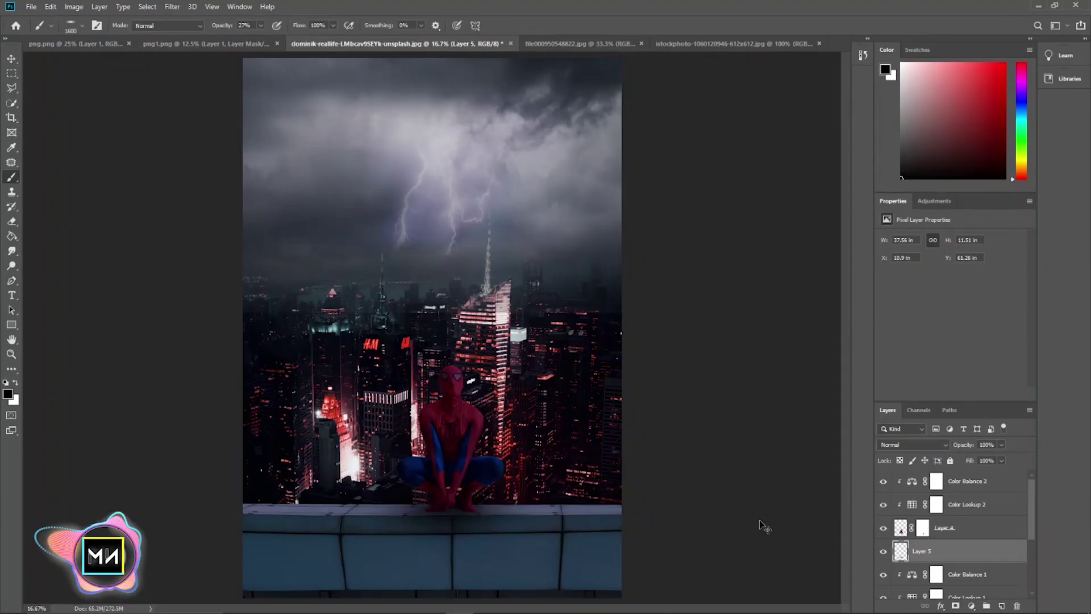
left_click(261, 25)
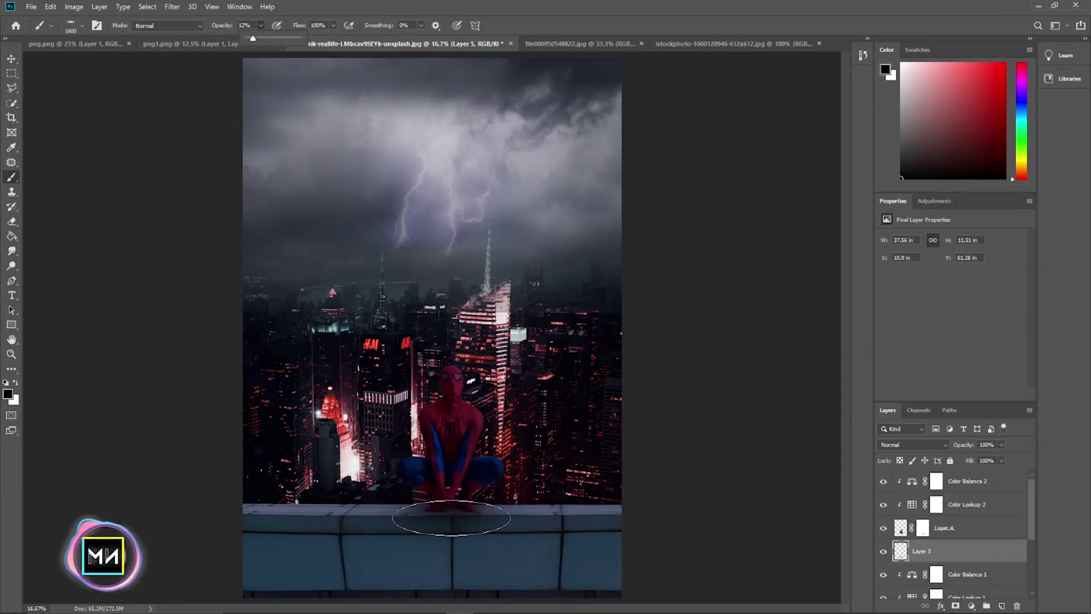
left_click(1024, 560)
right_click(438, 363)
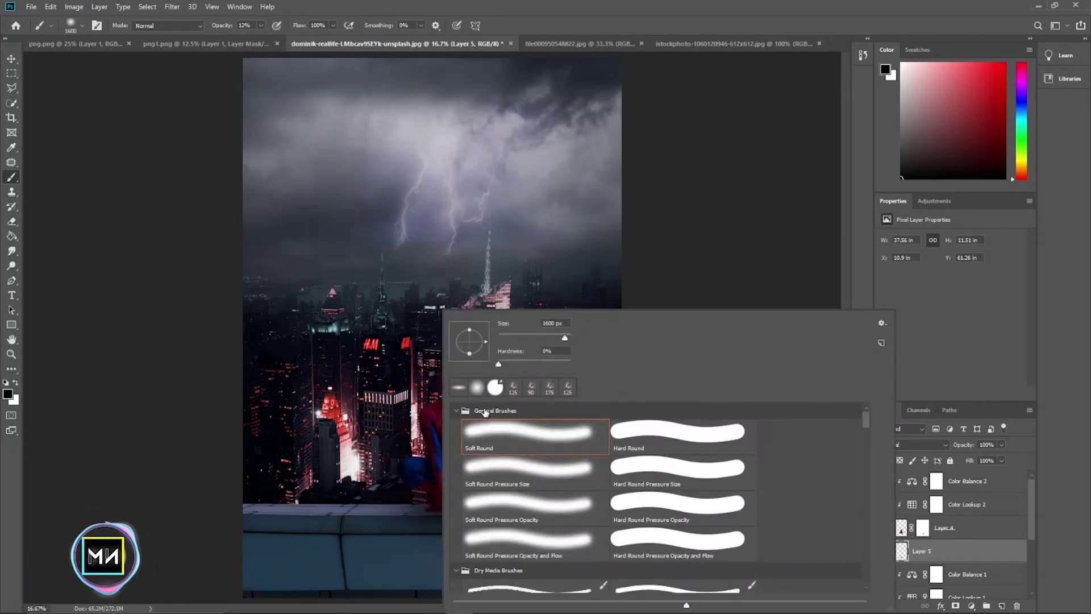
left_click(12, 58)
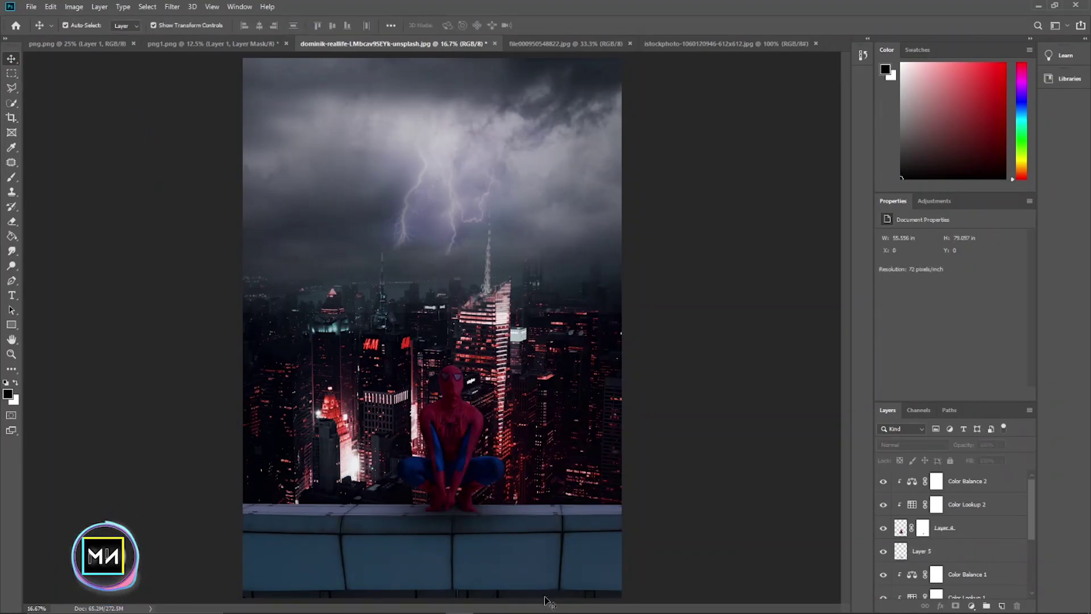
Add a Levels adjustment above Color Balance 2 with midtones 0.65 and an inverted black mask
left_click(934, 554)
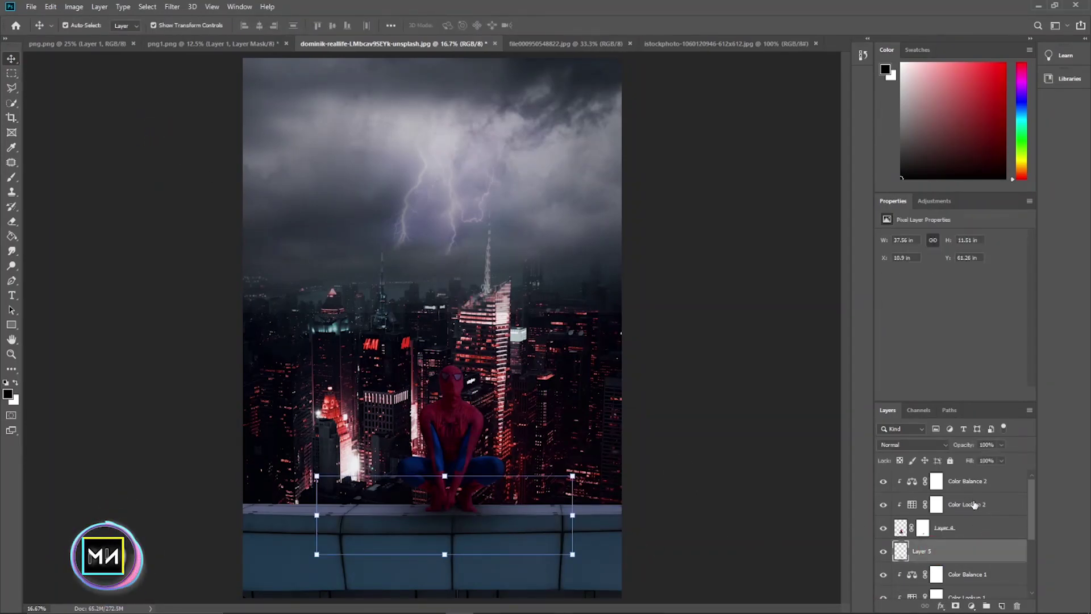
left_click(969, 482)
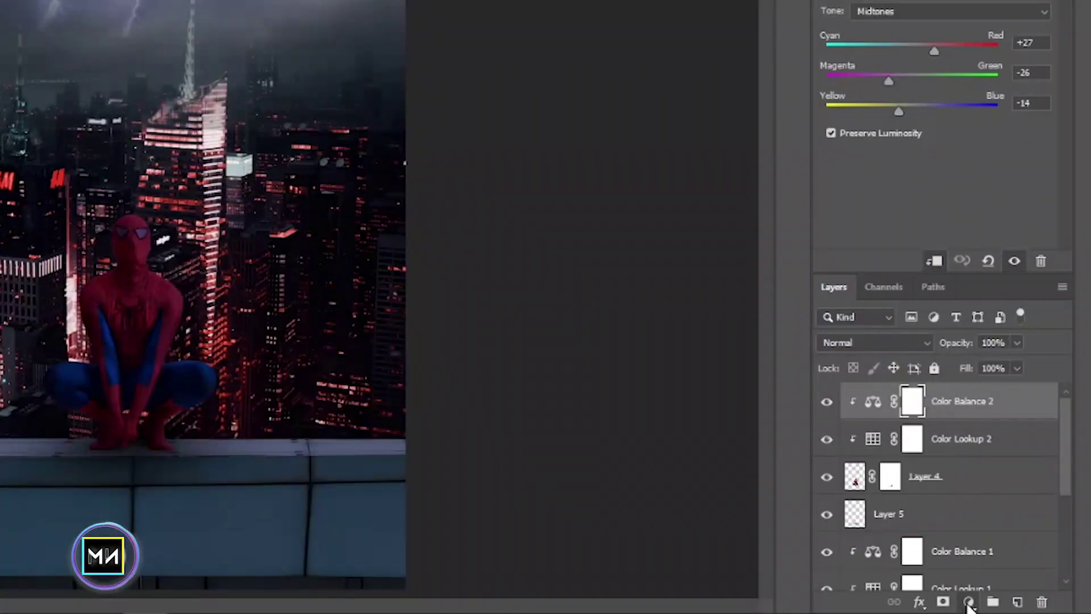
left_click(969, 602)
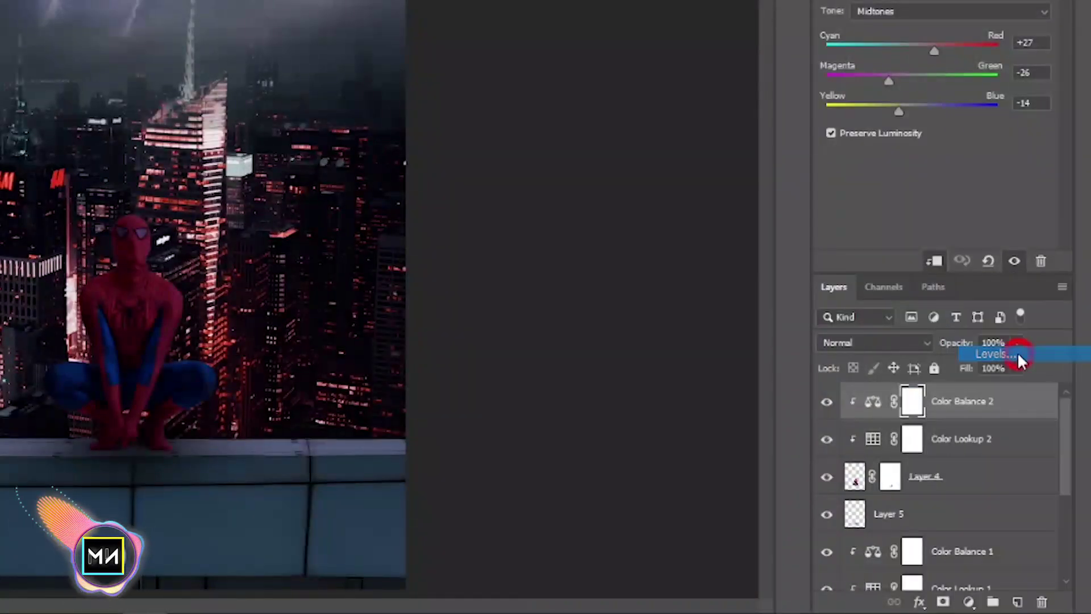
left_click(1018, 359)
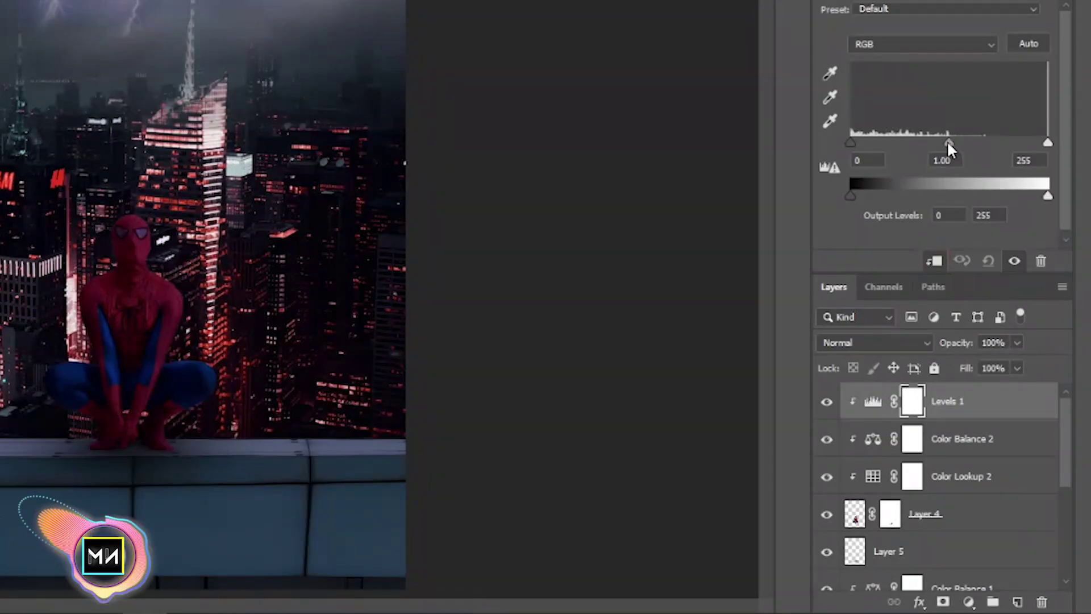
mouse_move(948, 143)
left_mouse_down()
mouse_move(926, 146)
mouse_move(967, 143)
left_mouse_up()
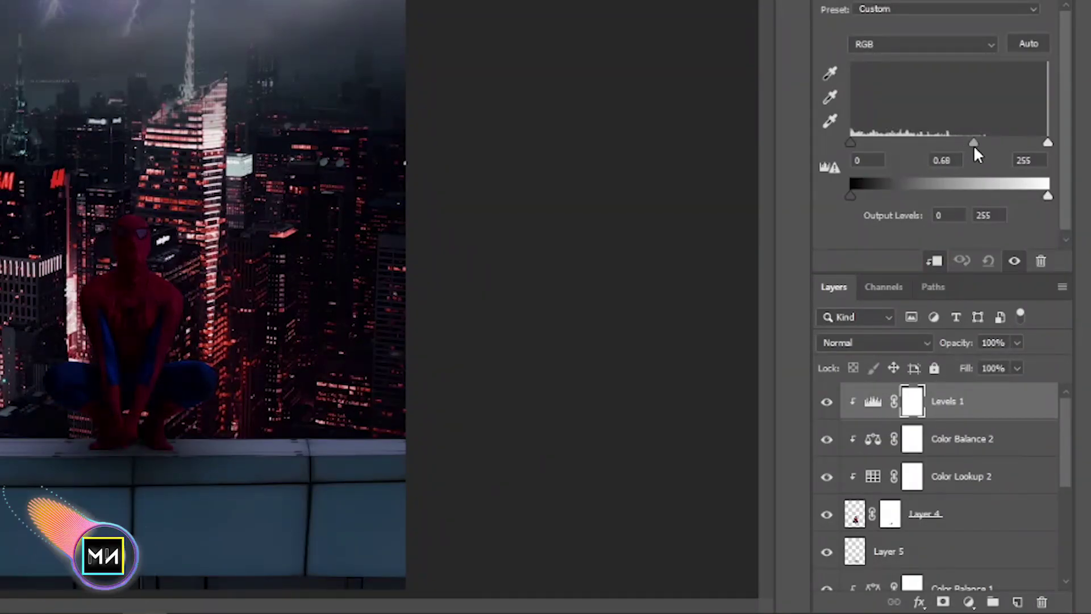
key("ctrl+i")
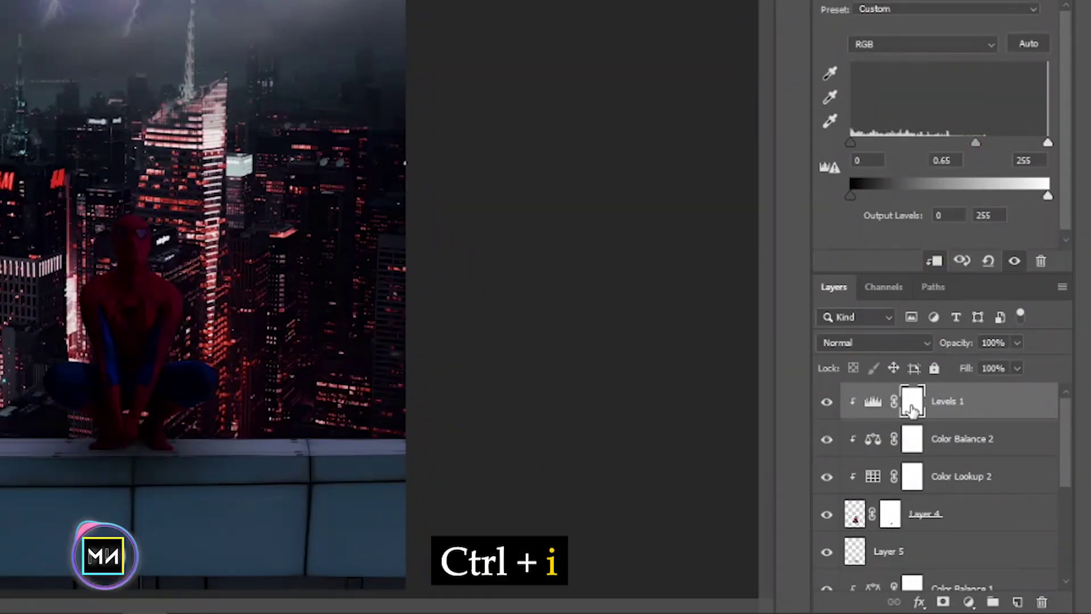
key("ctrl+i")
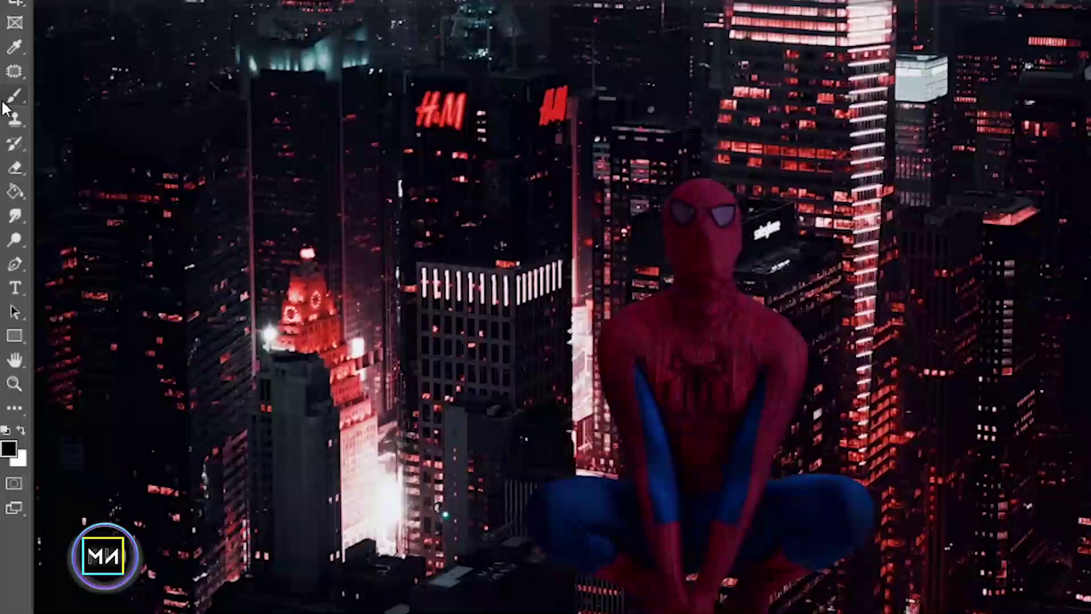
Paint with a small soft white brush on the Levels 1 mask to shade Spider-Man's knees and legs
left_click(14, 95)
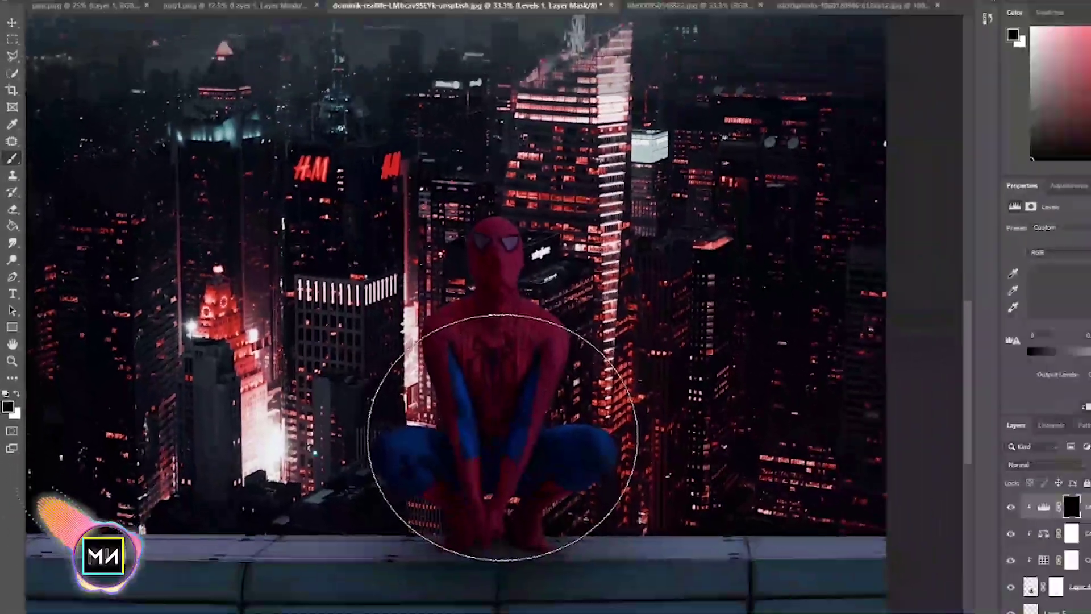
key("bracketleft")
key("bracketleft")
key("bracketleft")
key("bracketleft")
key("bracketleft")
key("bracketleft")
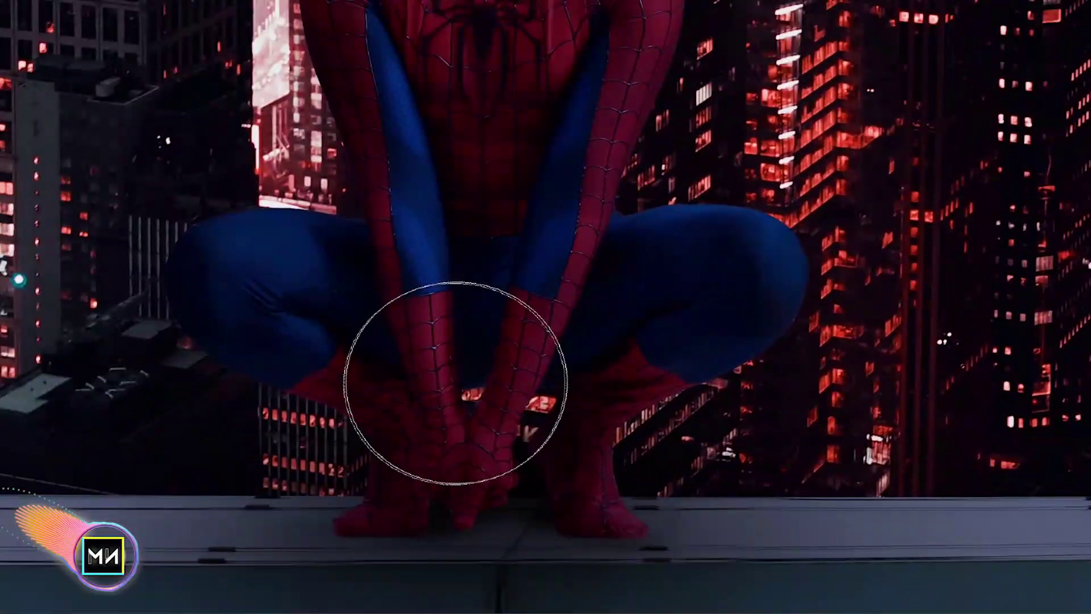
key("bracketleft")
key("bracketleft")
key("bracketleft")
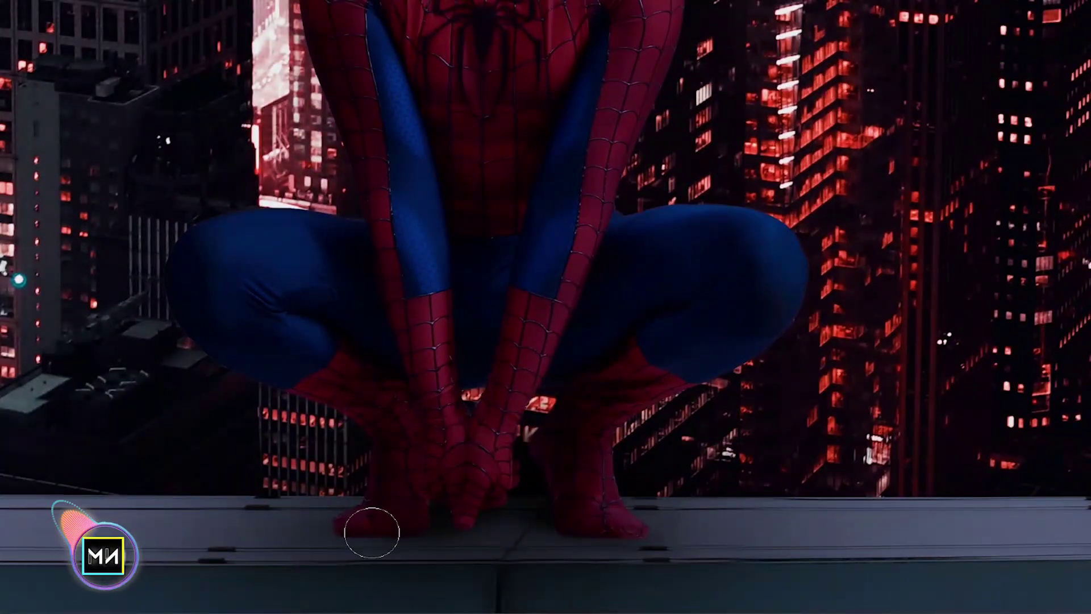
right_click(638, 310)
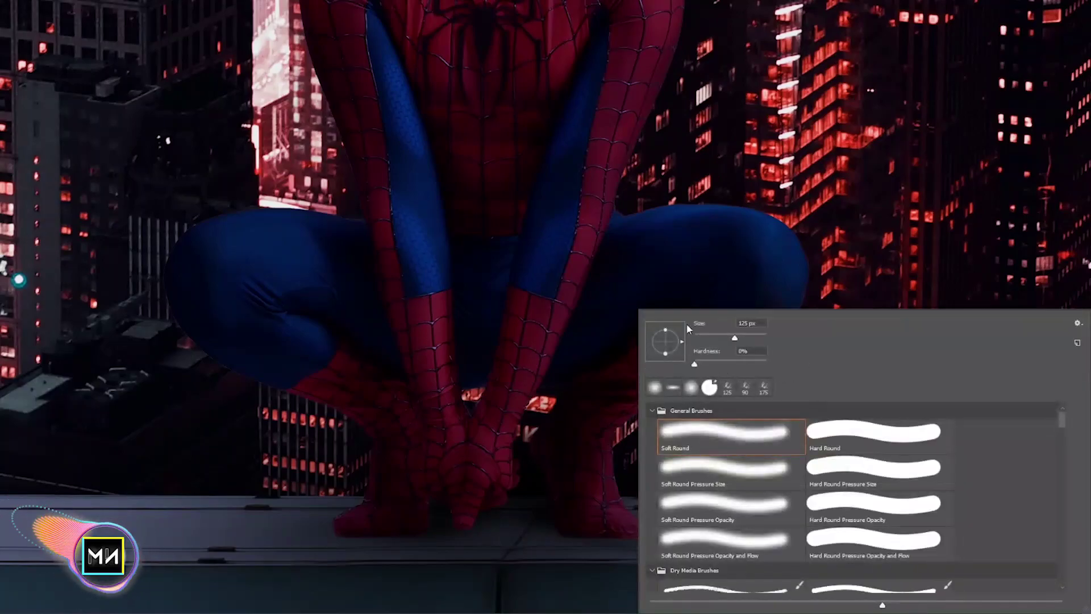
key("Escape")
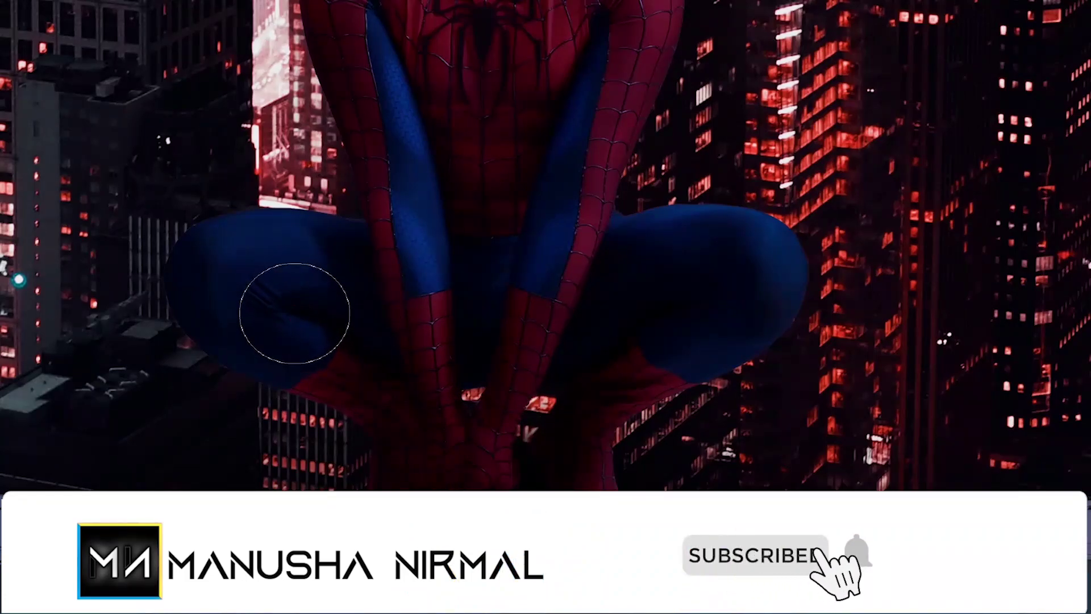
right_click(286, 296)
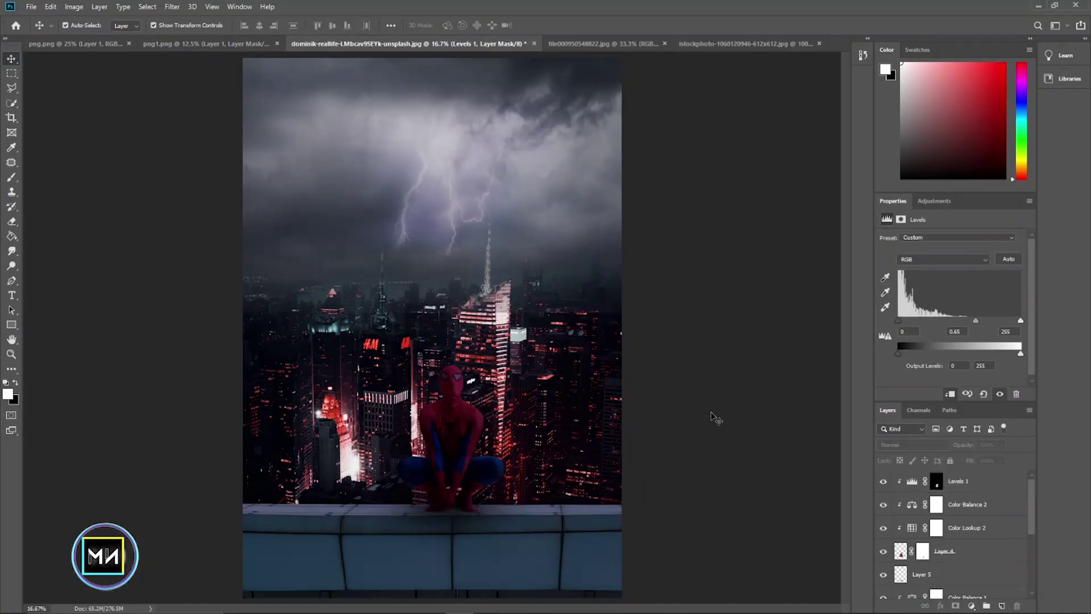
Group Spider-Man's layers and adjustments into a group named 'man', then select Color Balance 1
left_click(951, 572)
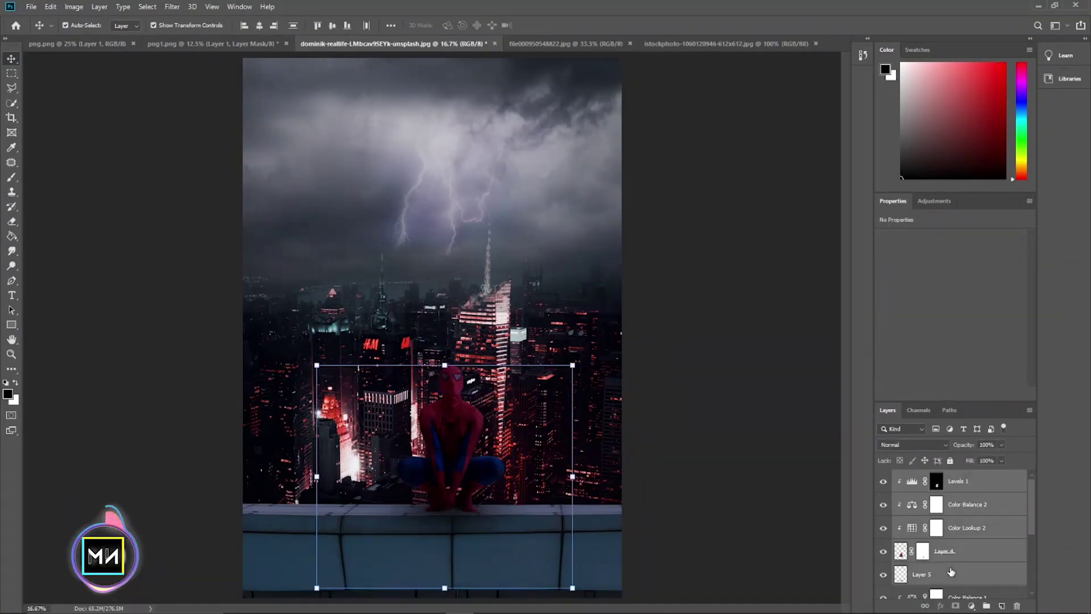
left_click(987, 606)
double_click(925, 476)
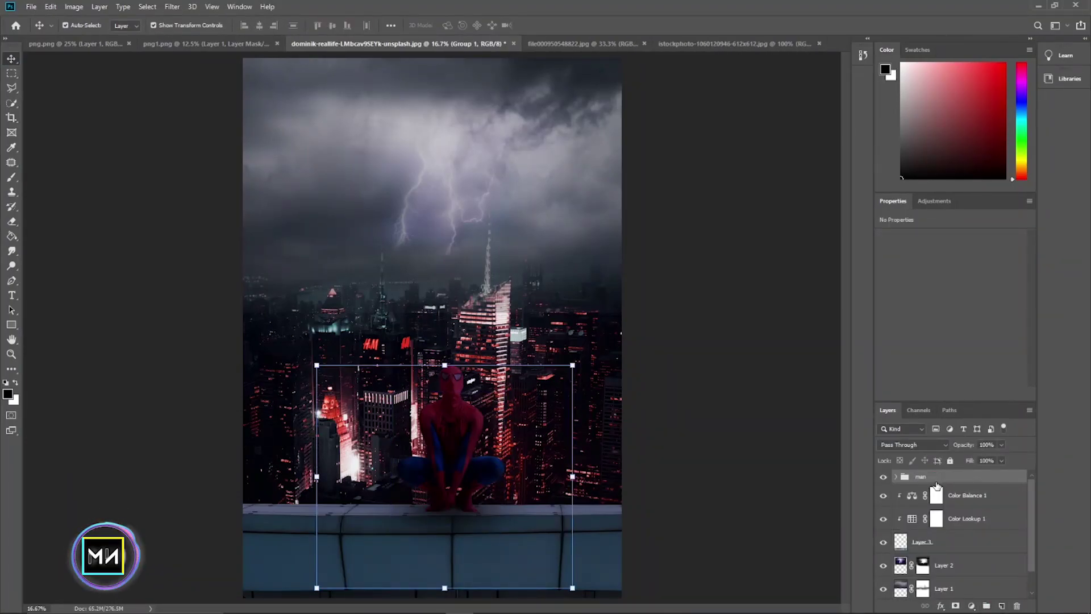
key("Return")
left_click(803, 454)
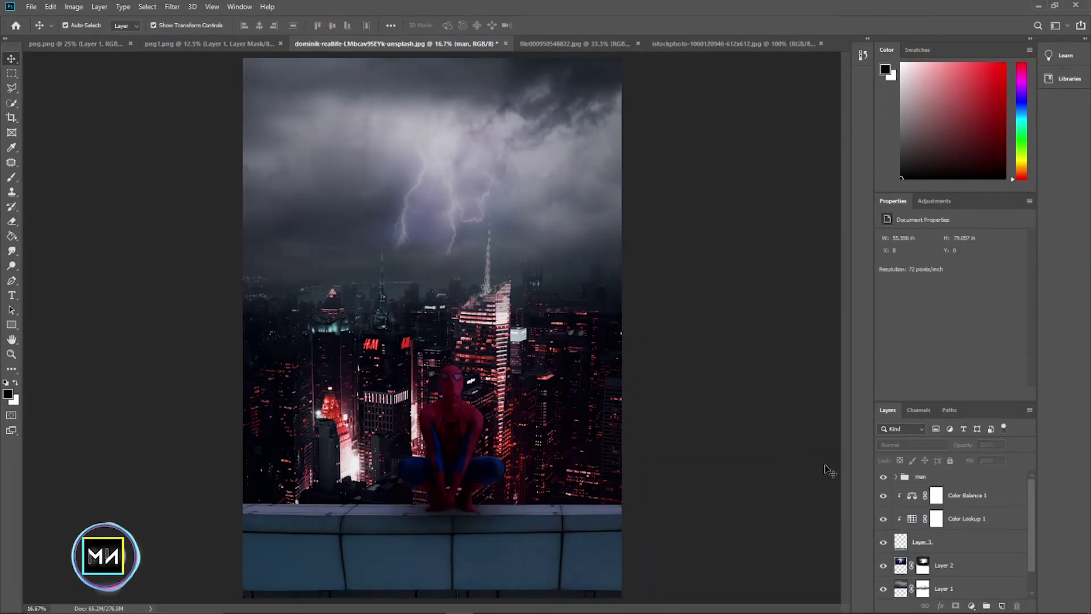
left_click(883, 477)
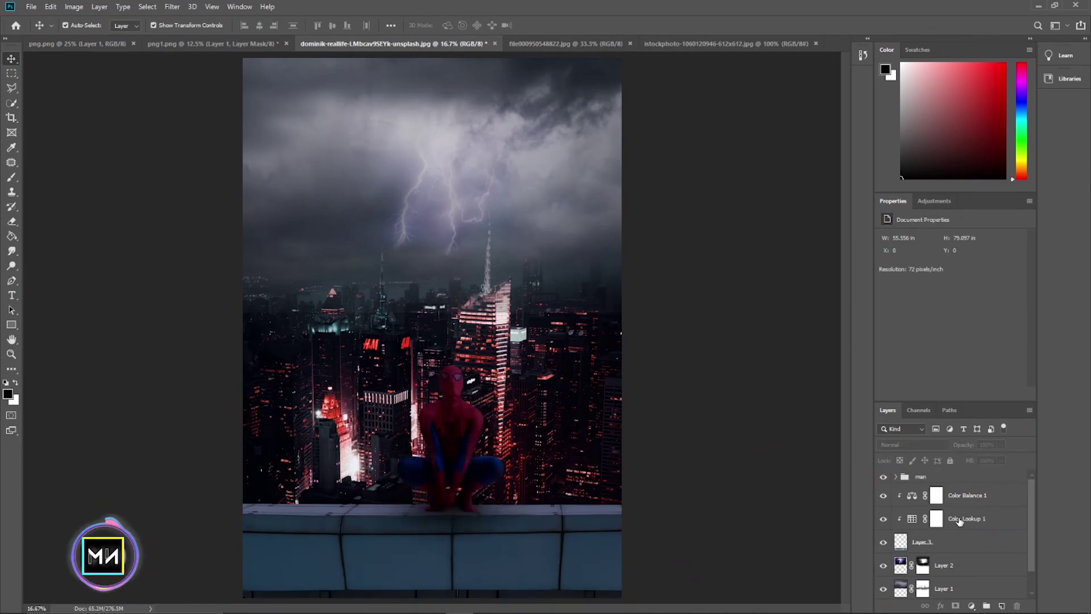
left_click(973, 496)
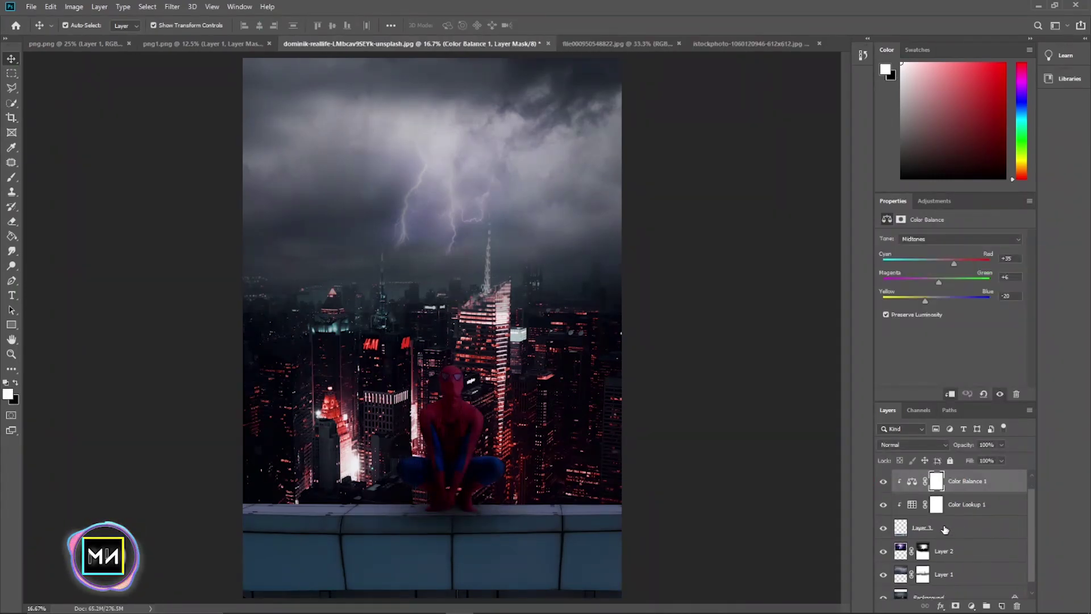
Create a new Layer 6 positioned below the ledge's Layer 3
left_click(969, 544)
left_click(883, 542)
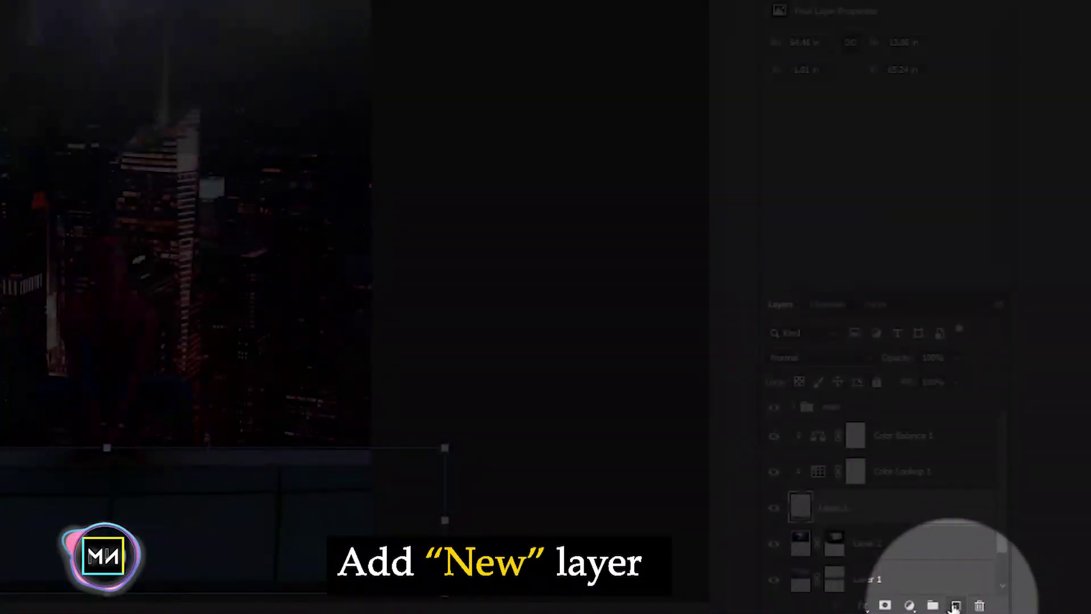
left_click(966, 605)
mouse_move(862, 511)
left_mouse_down()
mouse_move(874, 561)
mouse_move(847, 557)
left_mouse_up()
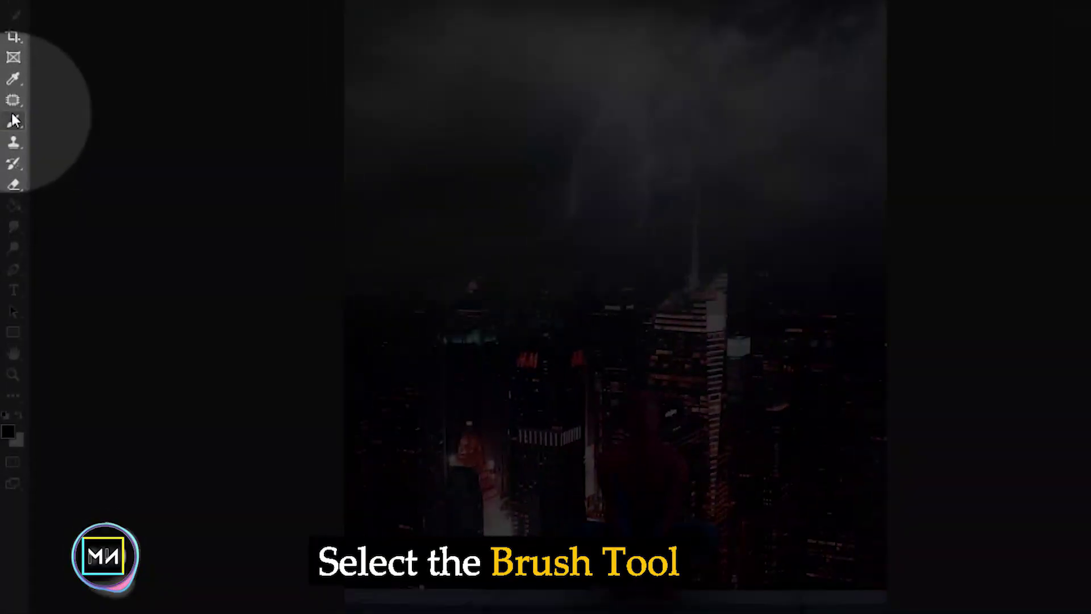
Set the foreground colour to #ca3727 and the brush opacity to 31%
left_click(14, 119)
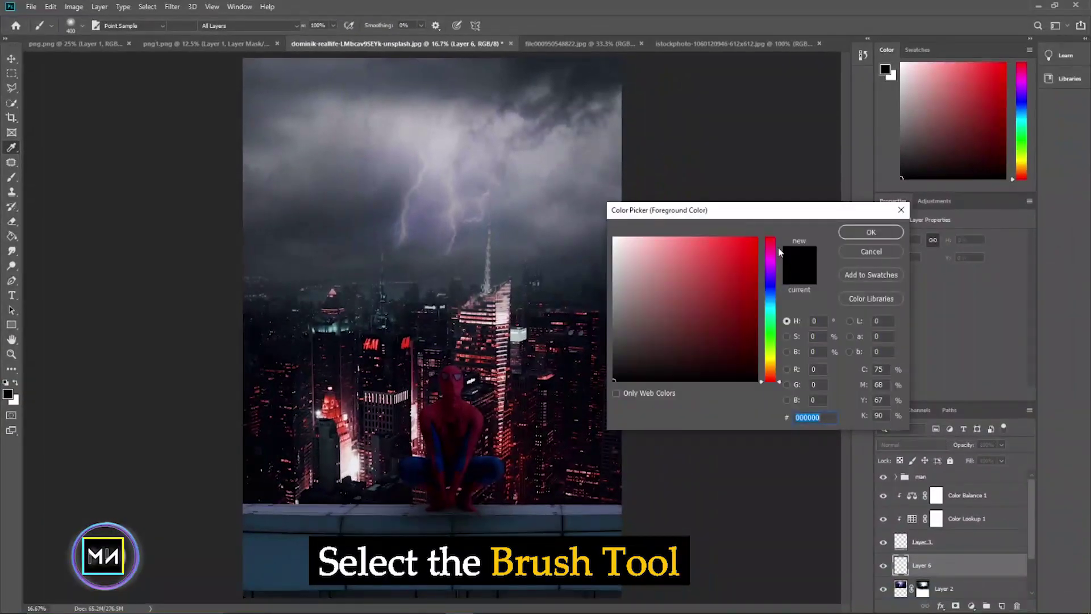
type("ca3727")
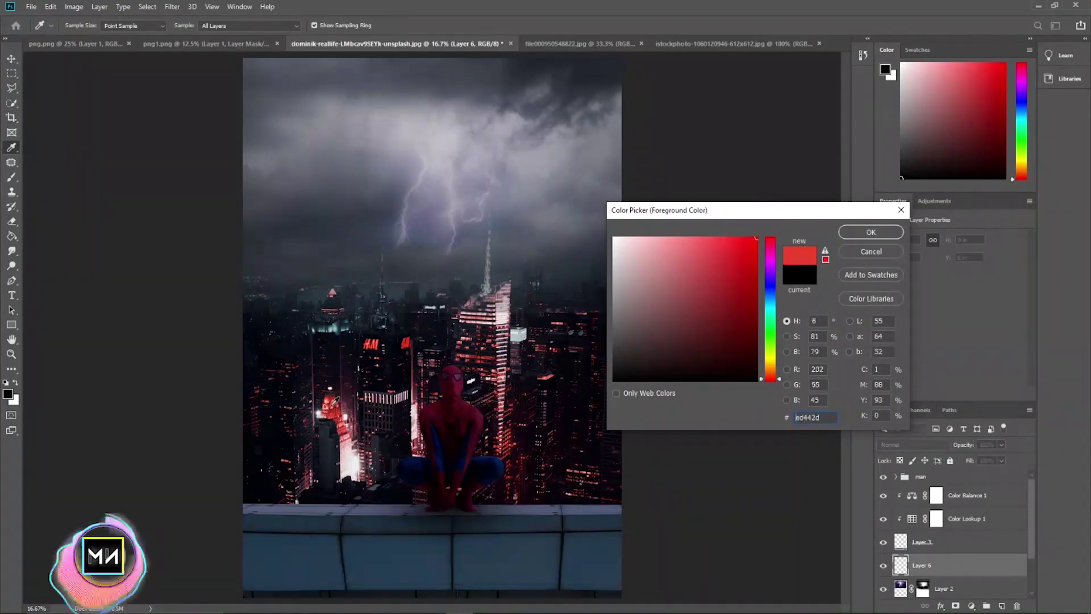
type("ea3521")
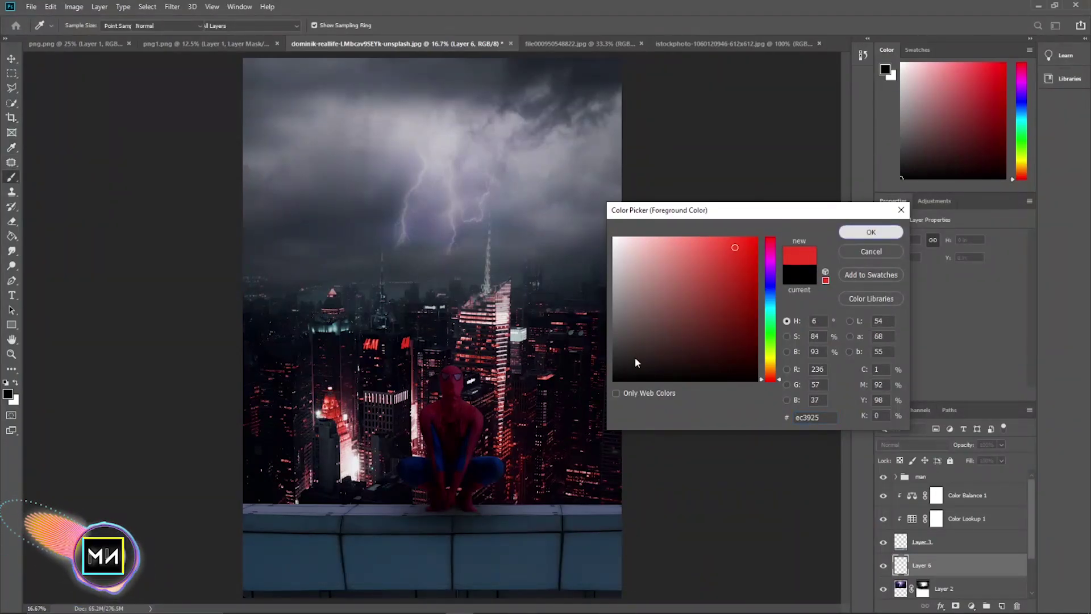
key("Return")
key("b")
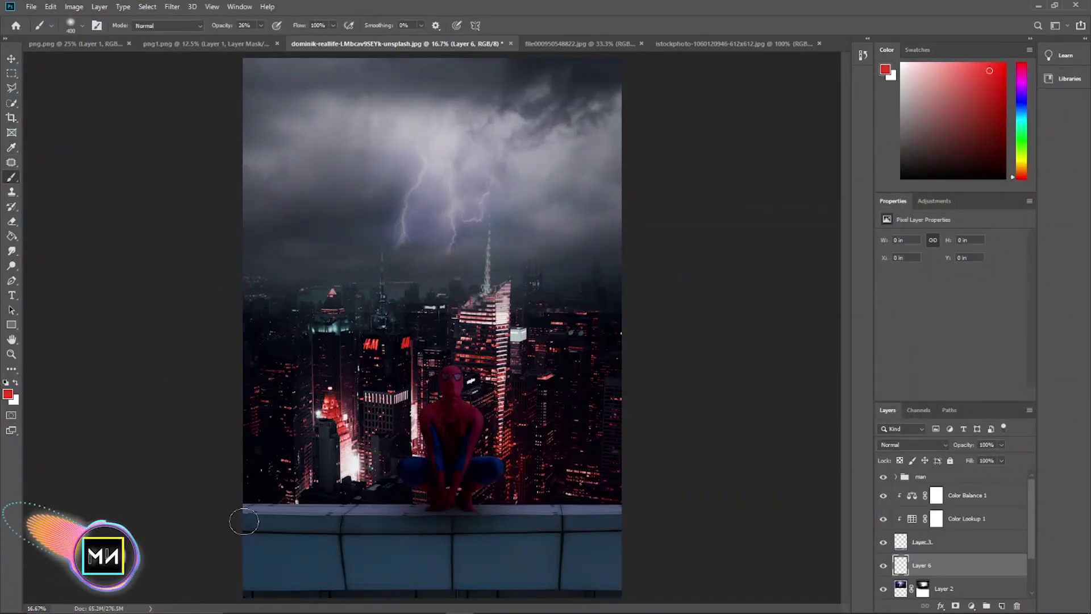
left_click(267, 44)
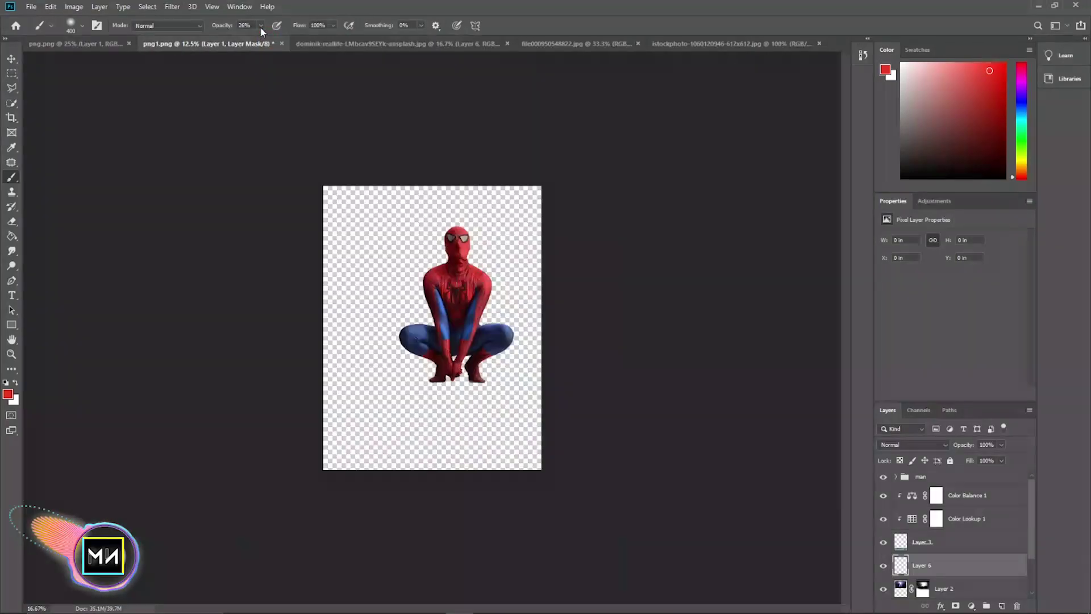
left_click(387, 44)
left_click_drag(260, 38, 263, 38)
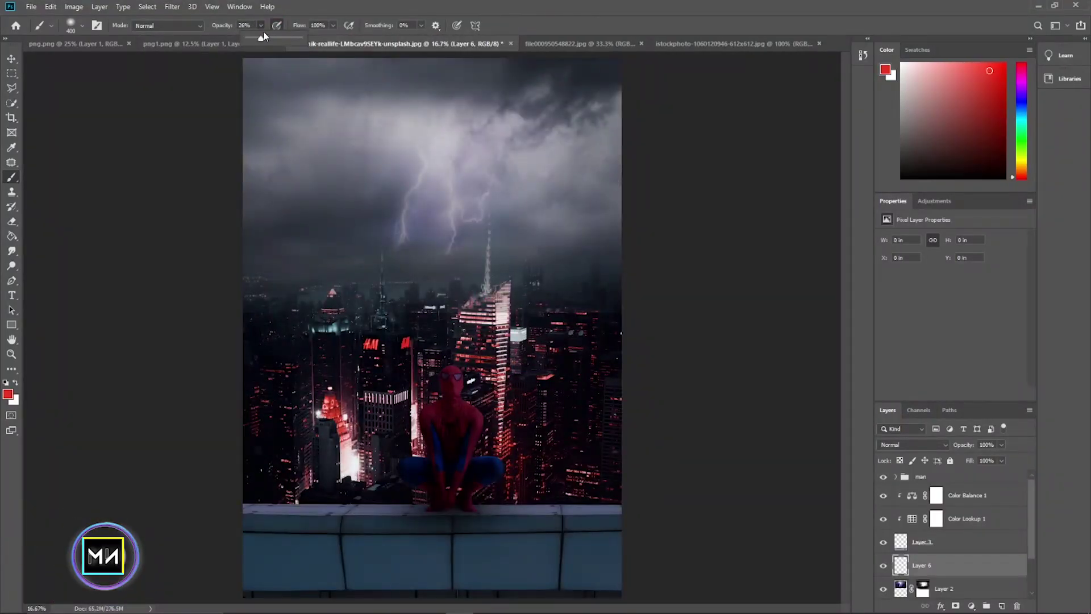
Paint a soft red glow with a large brush along the city just above the ledge
key("bracketright")
key("bracketright")
key("bracketright")
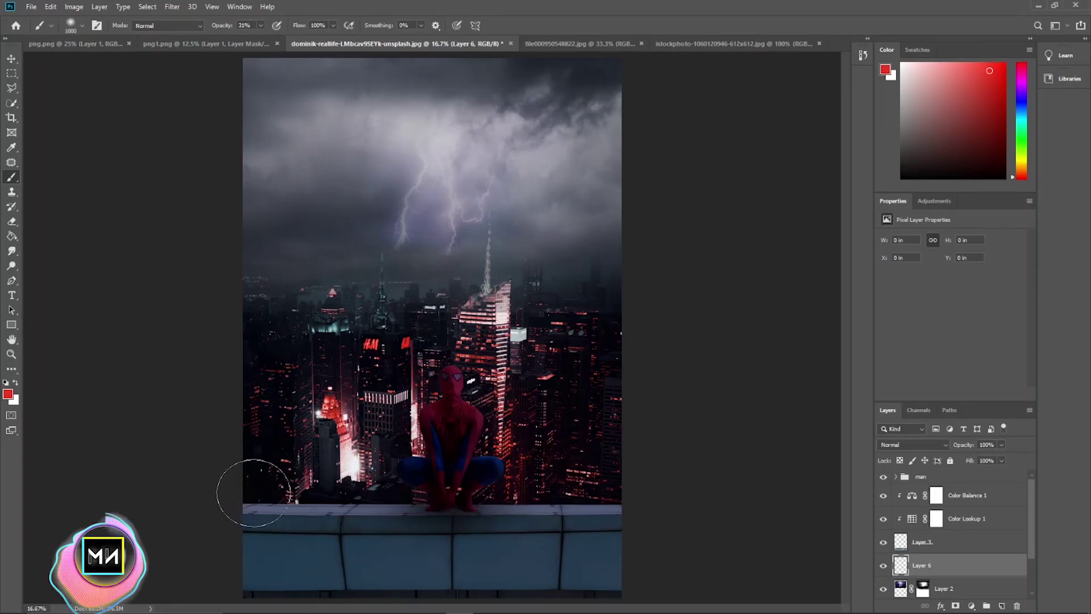
key("bracketright")
key("bracketright")
key("bracketright")
key("bracketright")
key("bracketright")
key("bracketright")
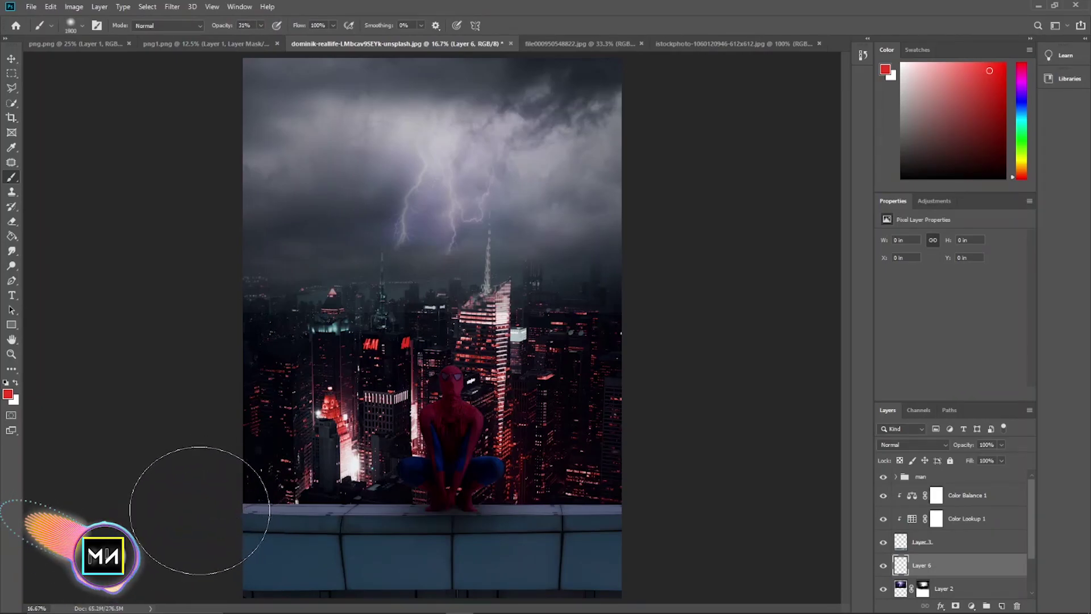
key("bracketleft")
left_click_drag(188, 511, 330, 517)
key("bracketleft")
key("bracketleft")
key("bracketleft")
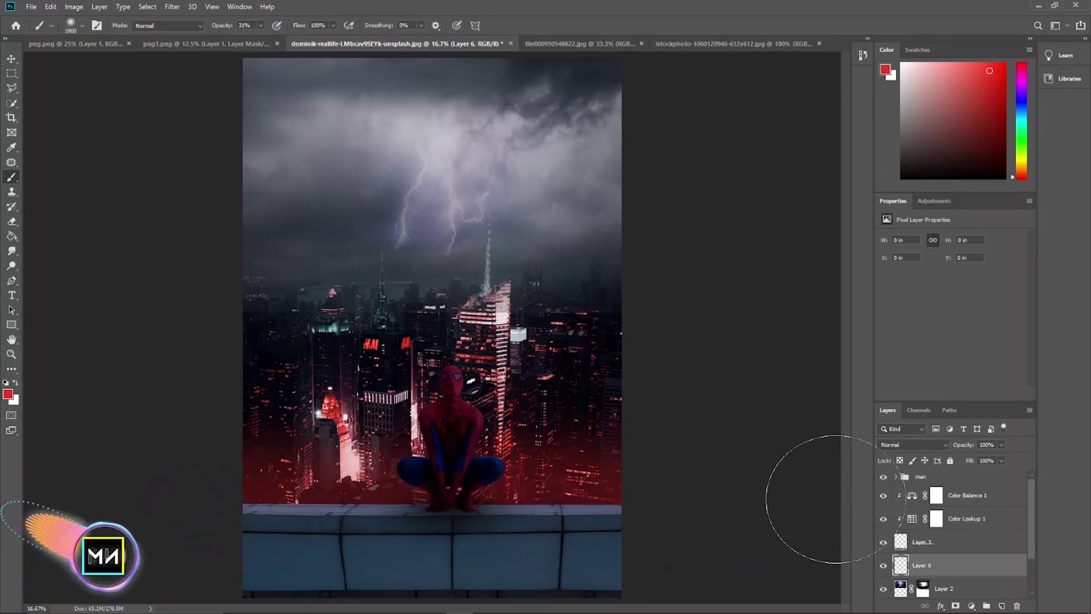
key("bracketleft")
key("bracketleft")
key("bracketleft")
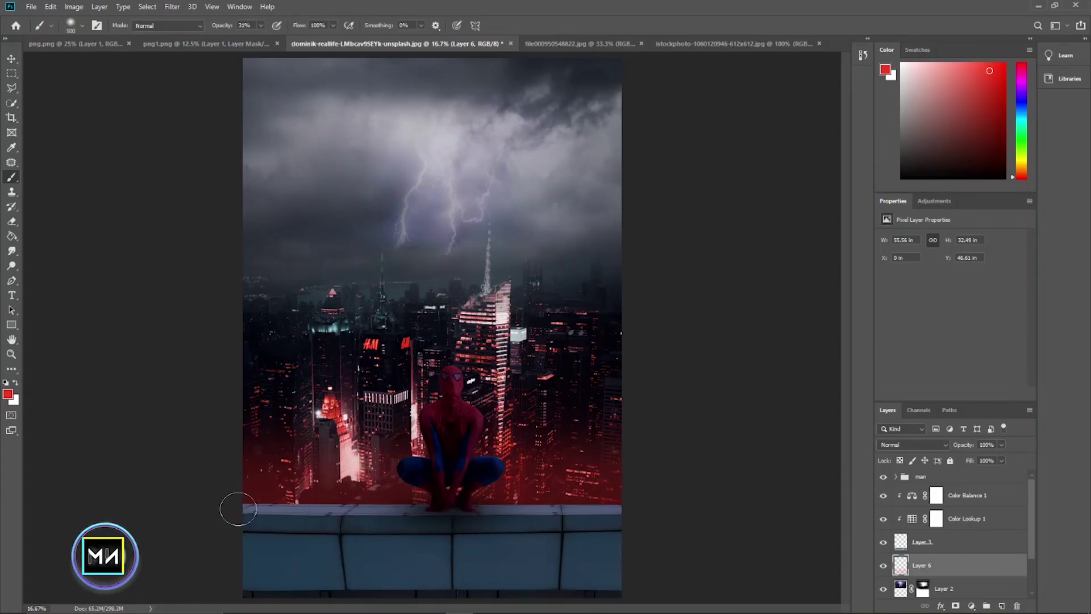
left_click_drag(238, 509, 795, 510)
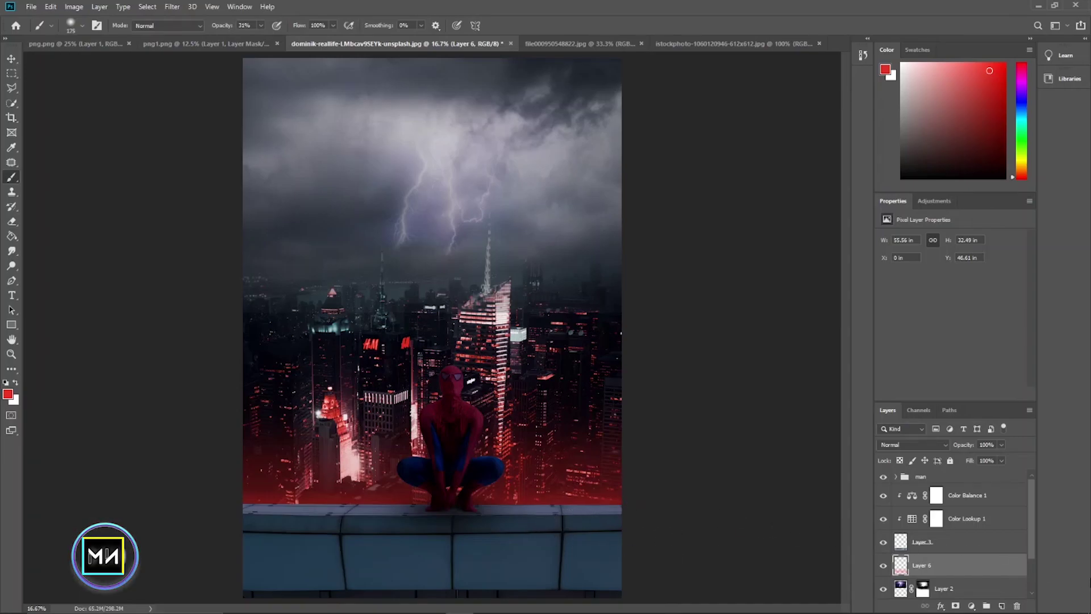
key("d")
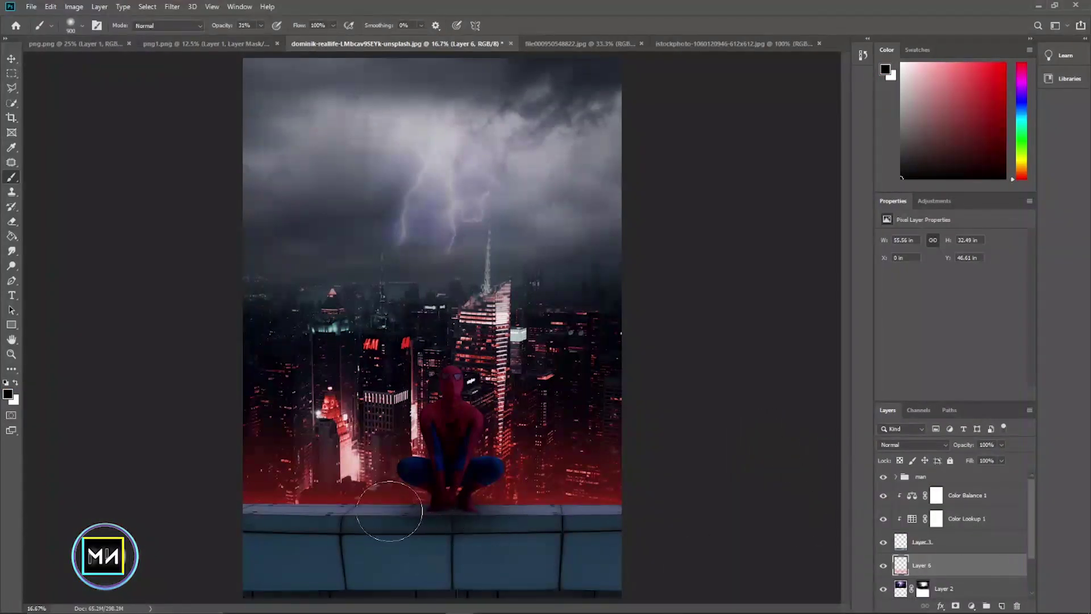
key("ctrl+plus")
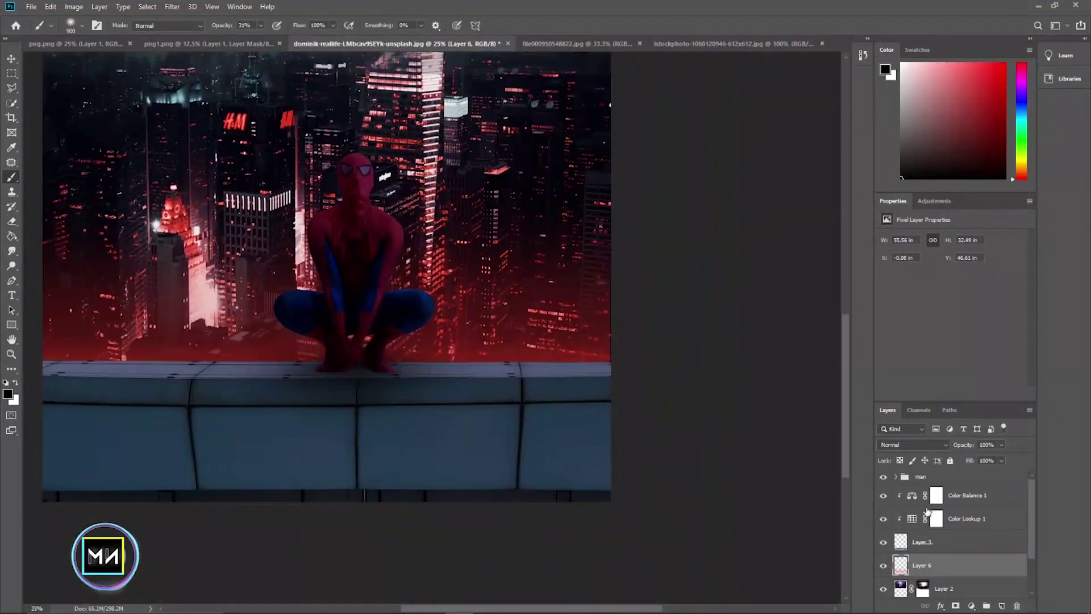
left_click(936, 542)
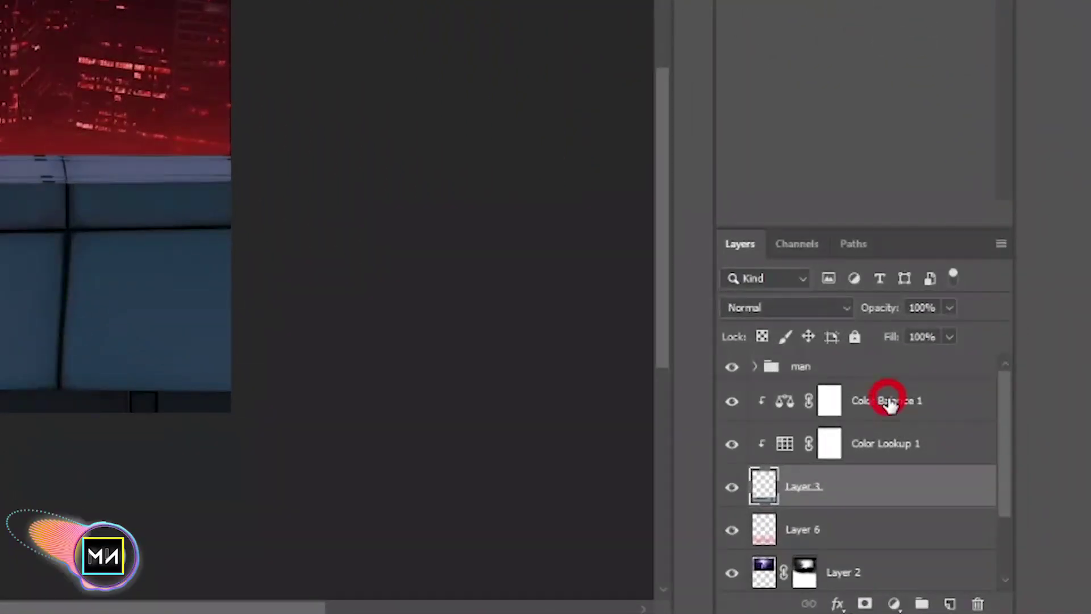
left_click(889, 402)
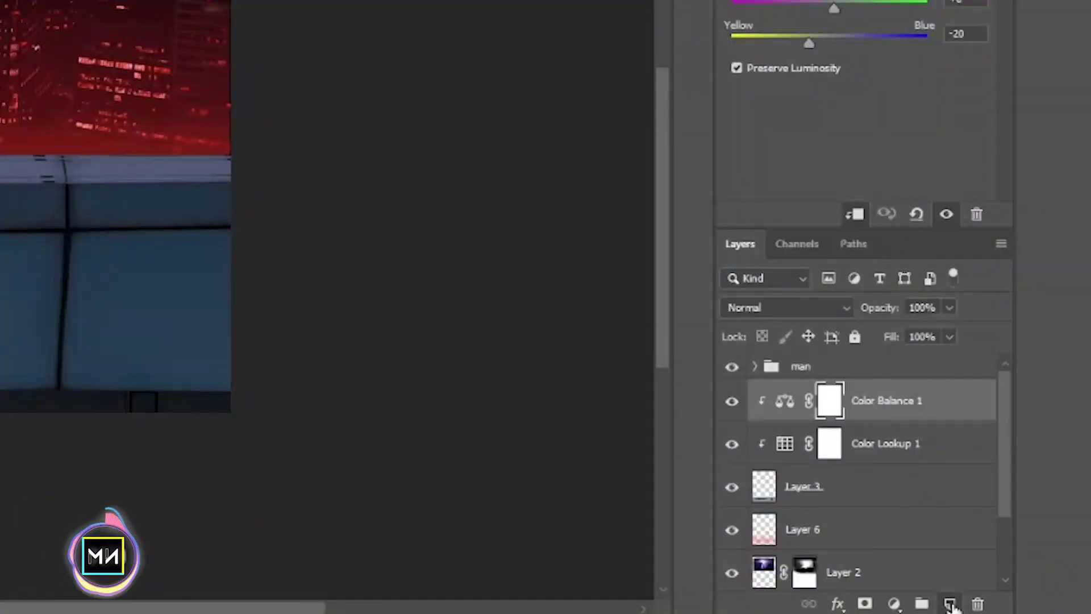
Add Layer 7 clipped above Color Balance 1 with a 300 px orange-red brush, zooming to 16.7%
left_click(949, 604)
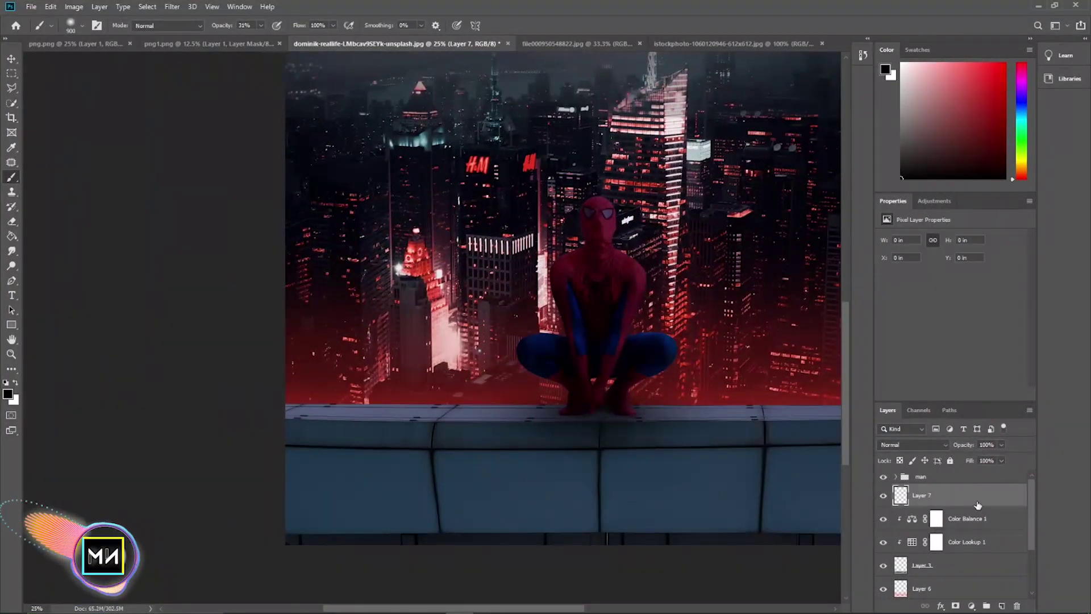
left_click(964, 506, "alt")
scroll(354, 462, "up", 3)
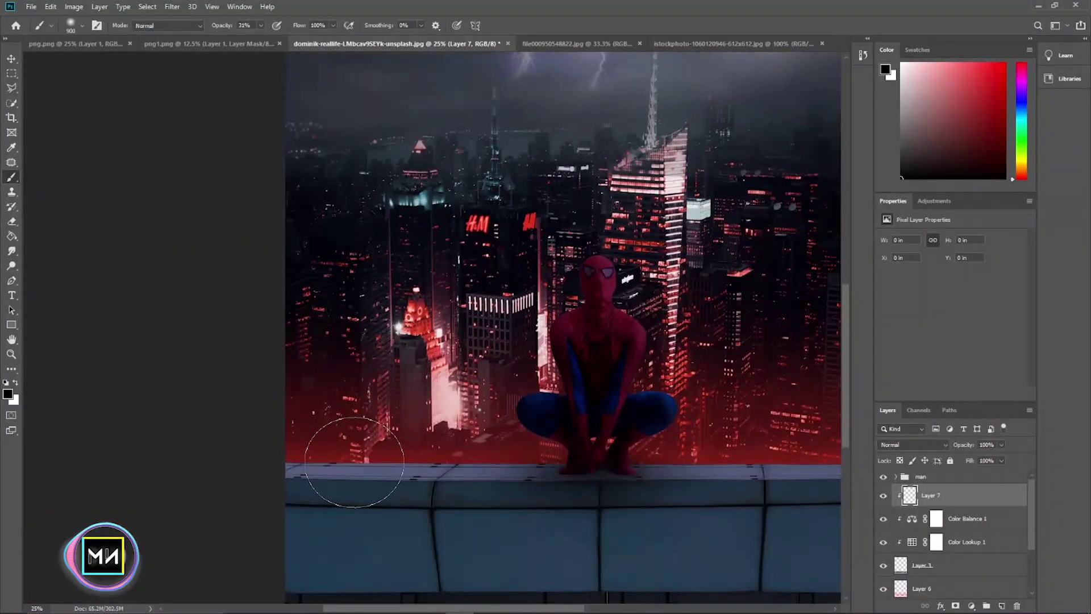
key("bracketleft")
key("bracketleft")
key("bracketleft")
key("bracketleft")
key("bracketleft")
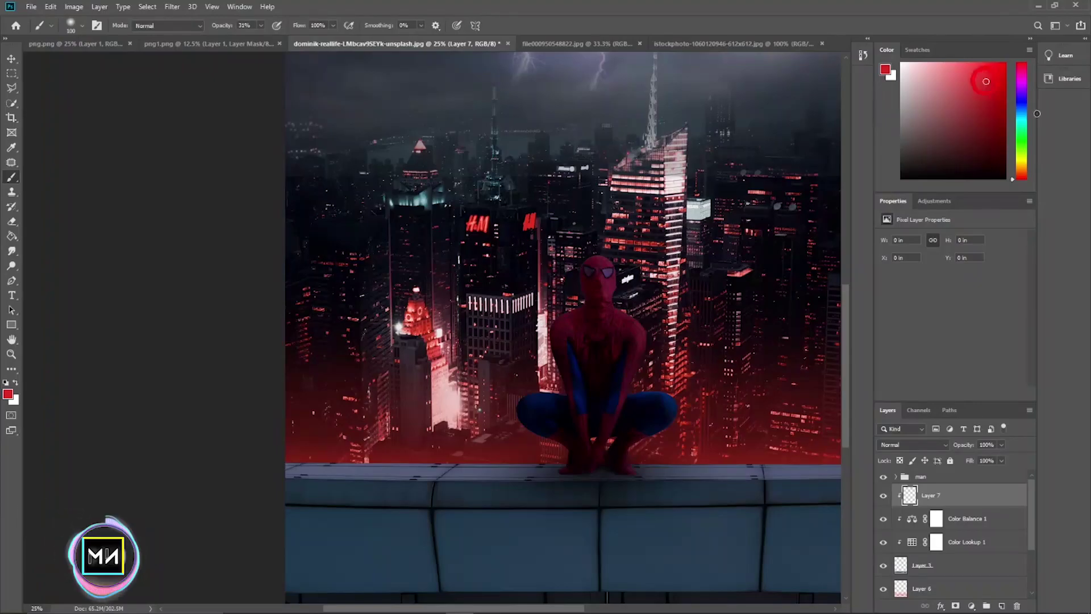
left_click_drag(1025, 169, 1025, 178)
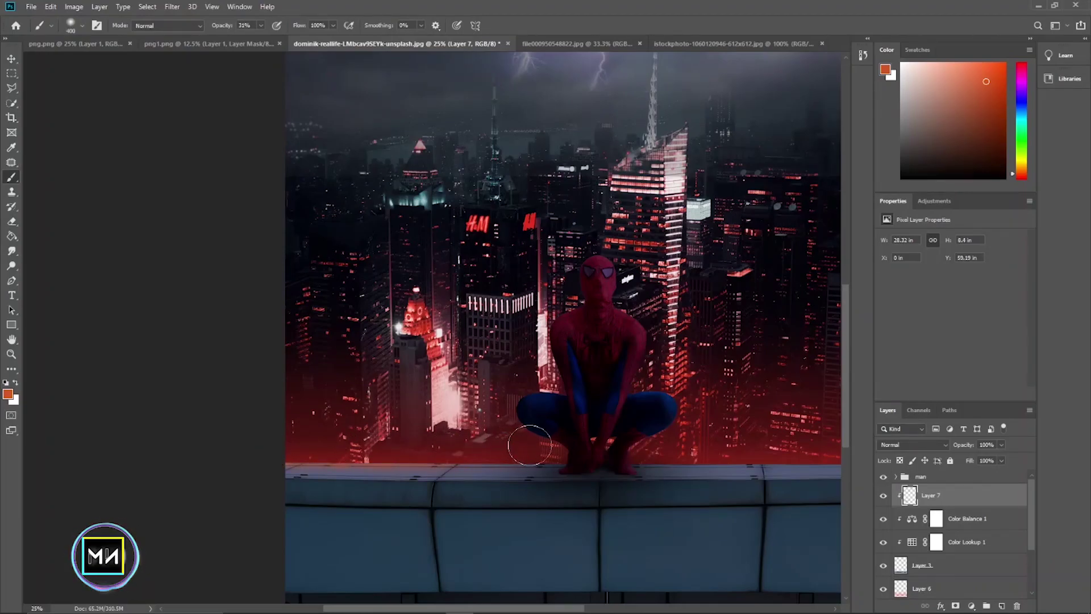
left_click_drag(543, 414, 368, 449)
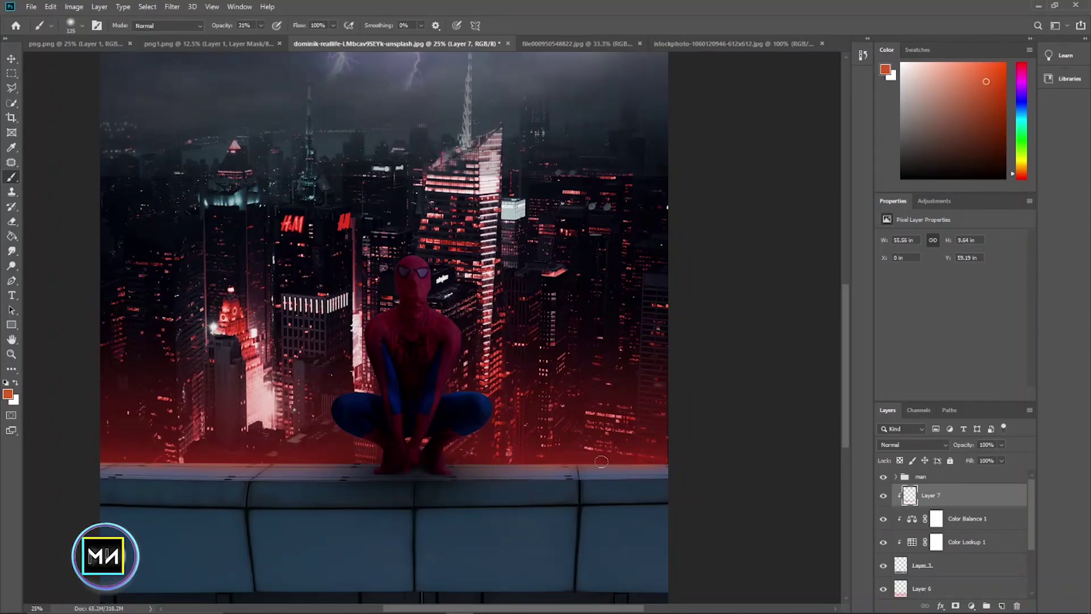
scroll(397, 452, "left", 5)
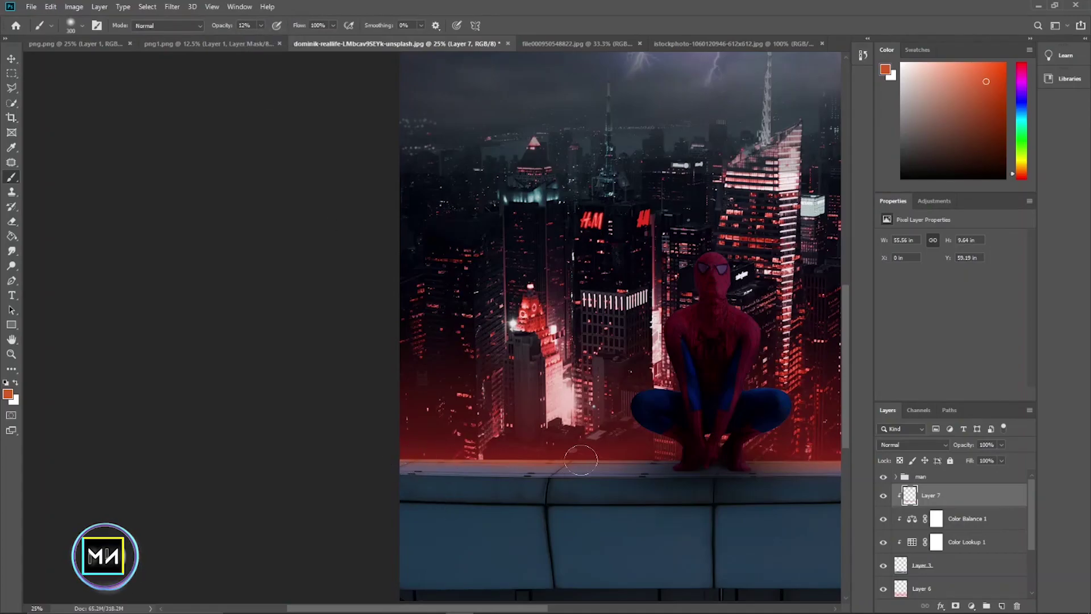
scroll(537, 460, "right", 4)
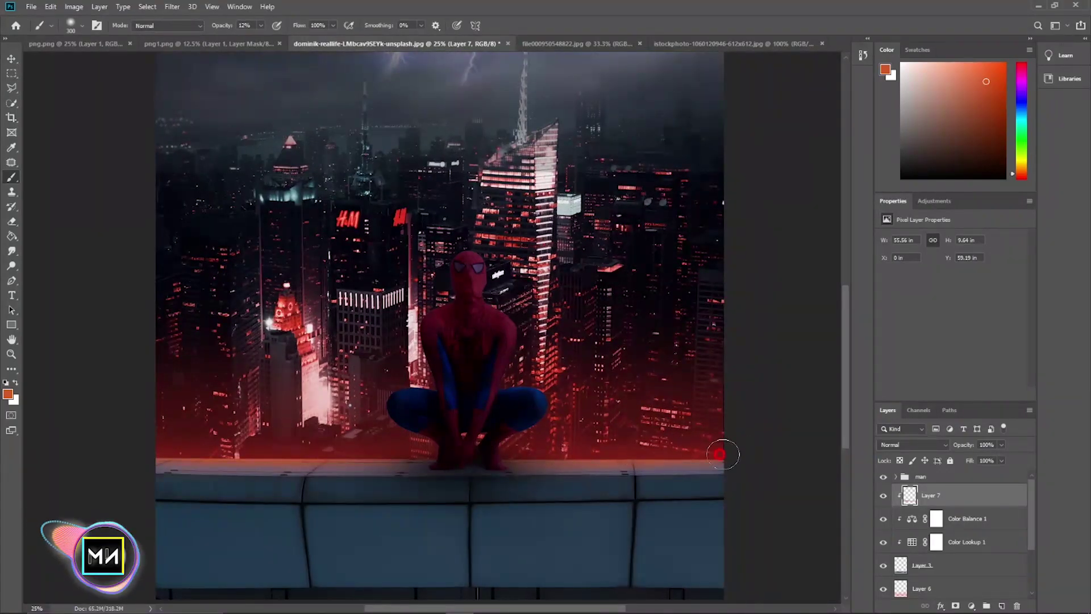
scroll(608, 450, "down", 2)
key("ctrl+plus")
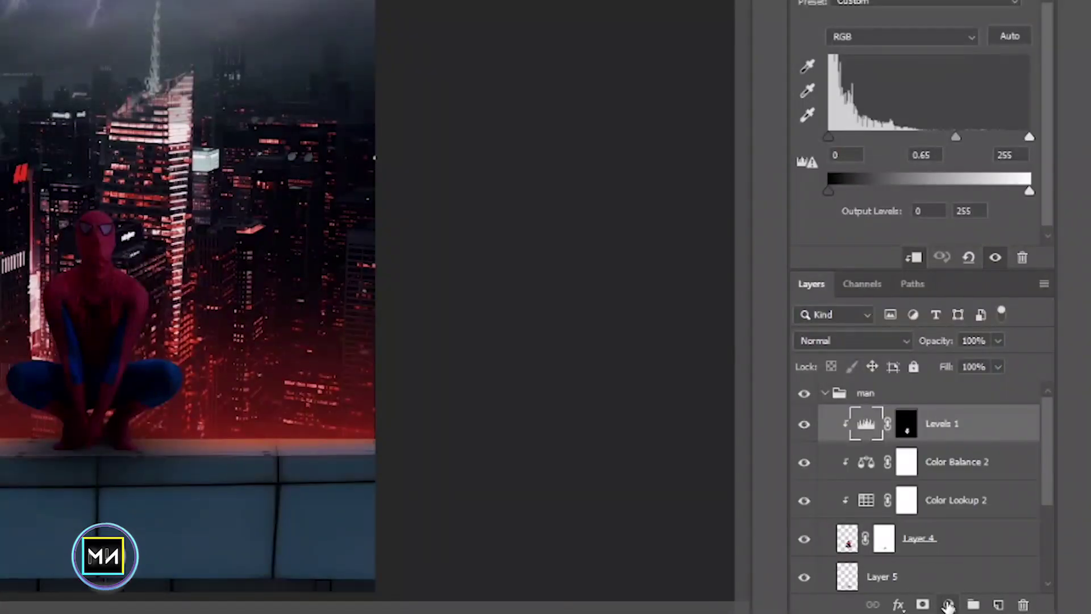
Add an orange-red Color Fill layer clipped inside the man group
left_click(971, 605)
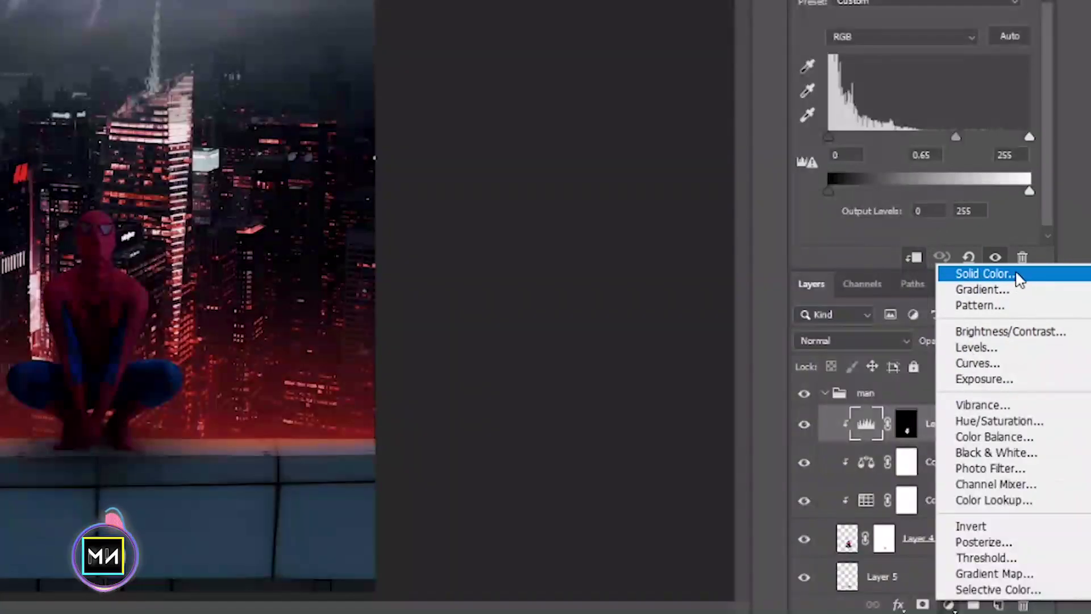
left_click(971, 273)
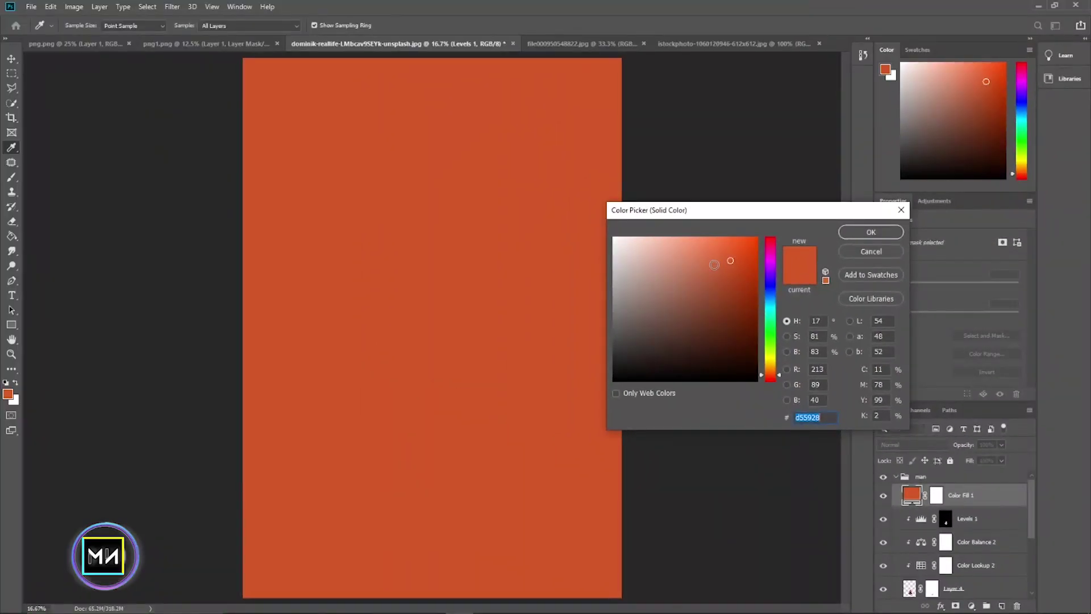
left_click(741, 276)
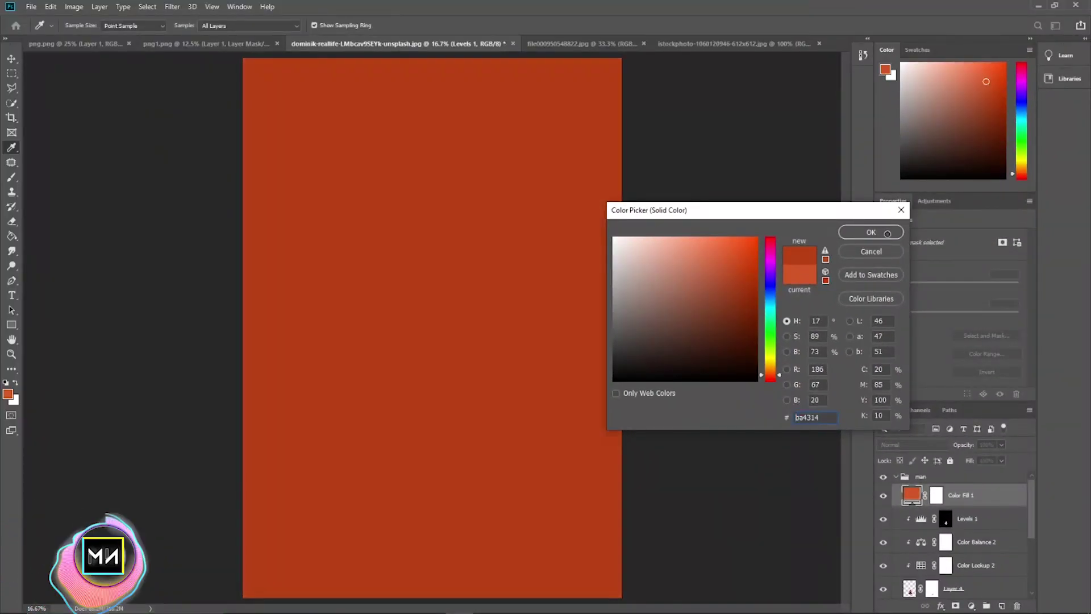
left_click(725, 258)
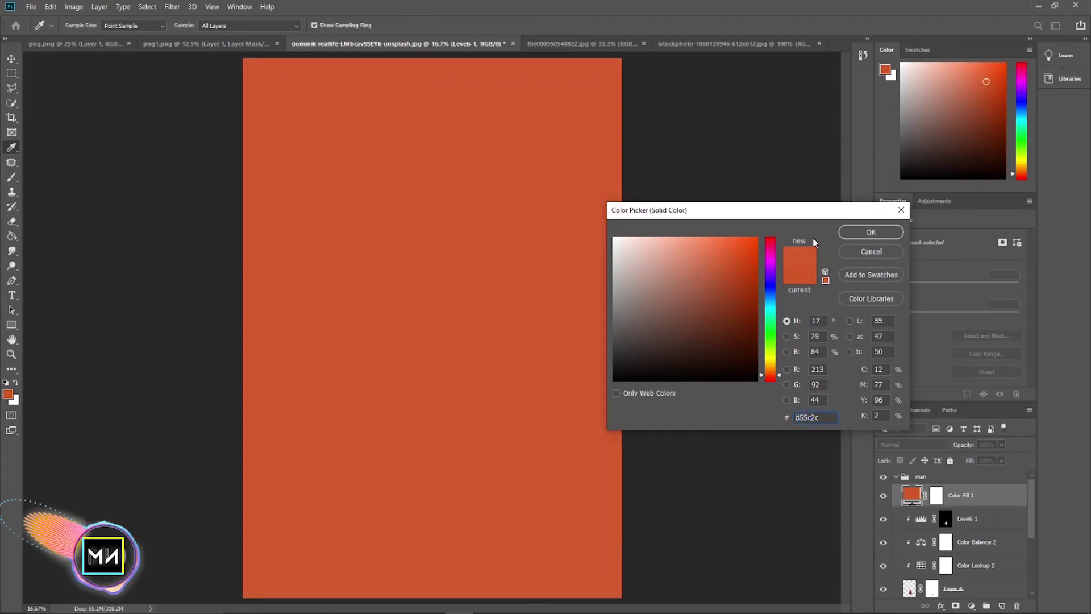
left_click_drag(777, 376, 774, 380)
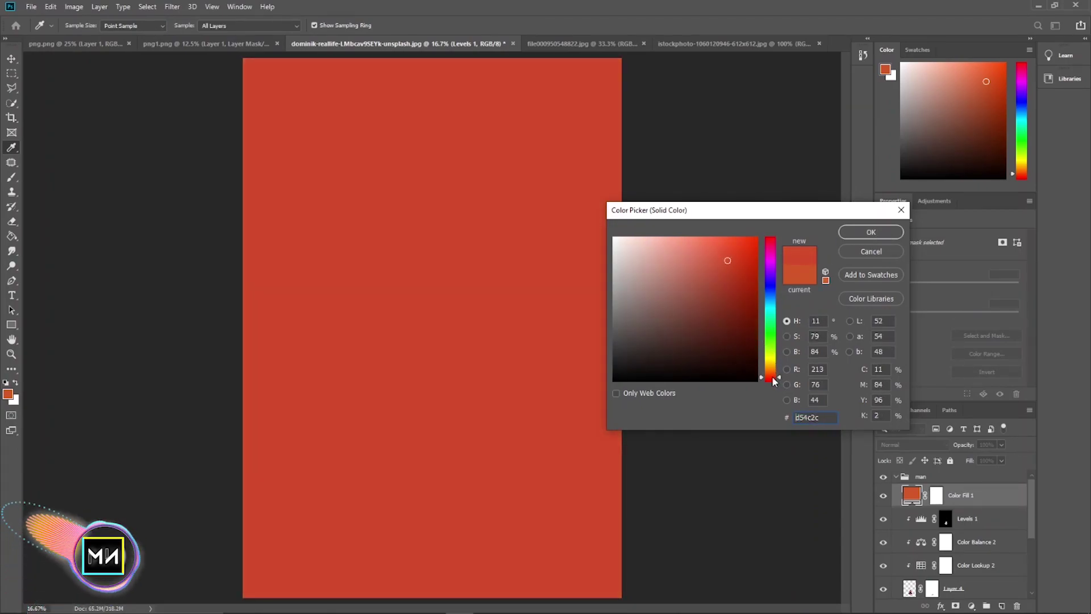
left_click(876, 234)
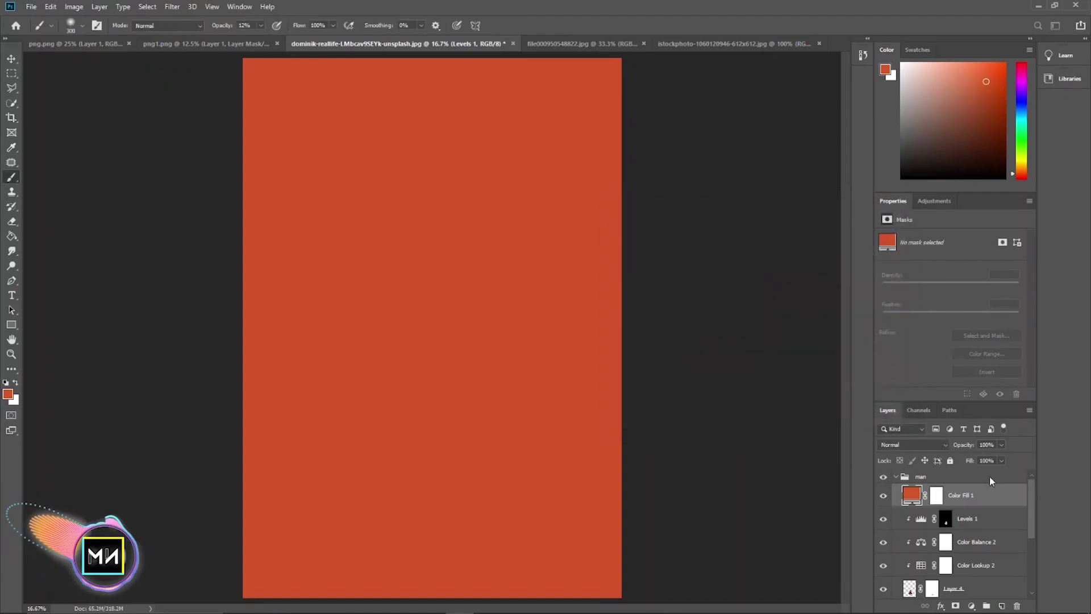
left_click(979, 504, "alt")
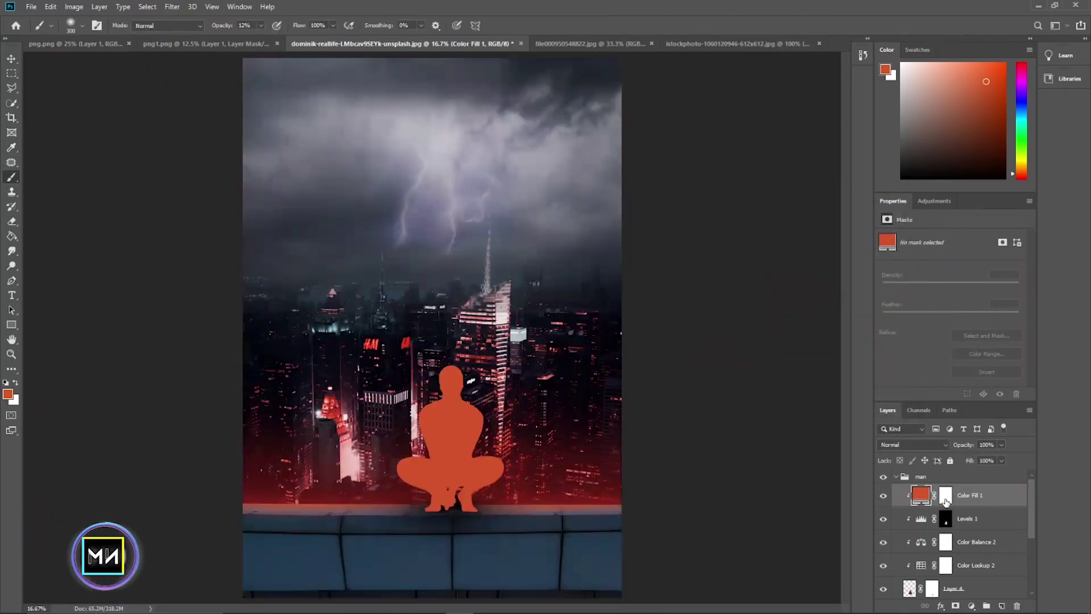
Set Color Fill 1 to Screen blending at 83% opacity and target its layer mask
scroll(485, 480, "up", 3)
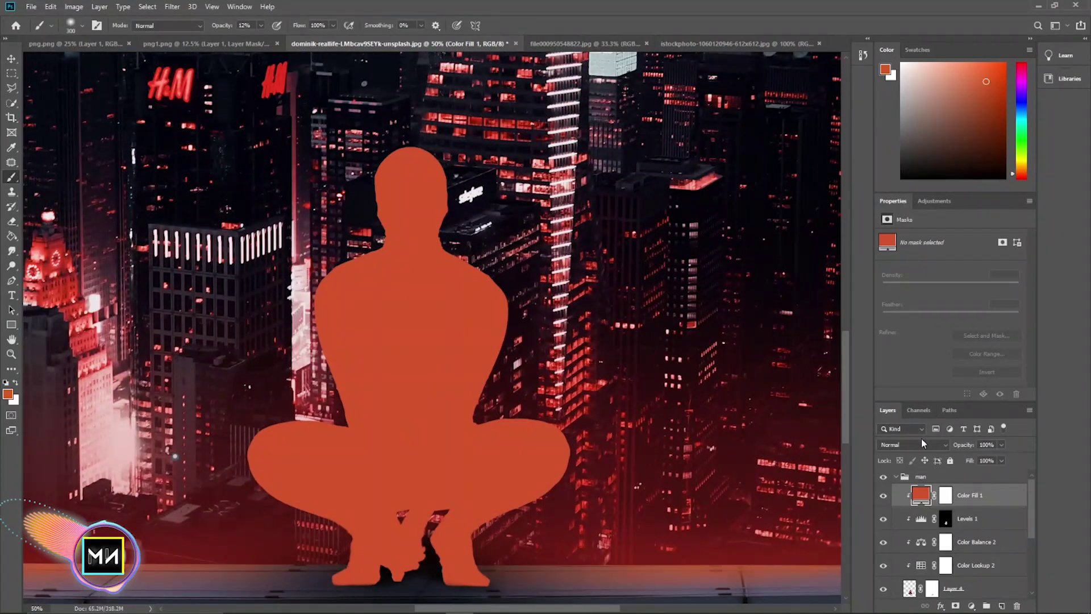
left_click(893, 446)
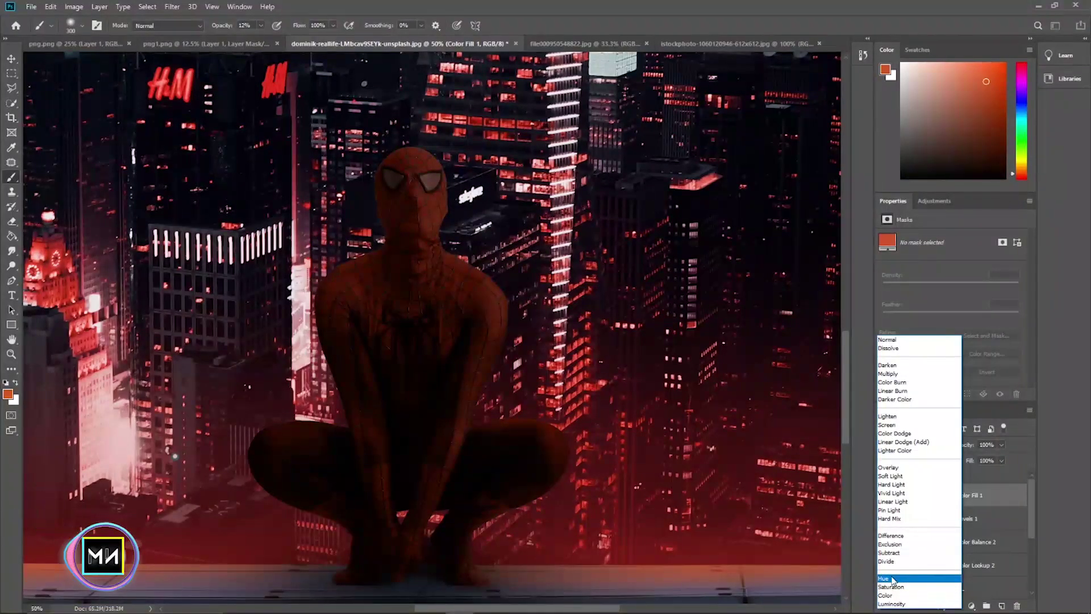
left_click(856, 447)
left_click(911, 444)
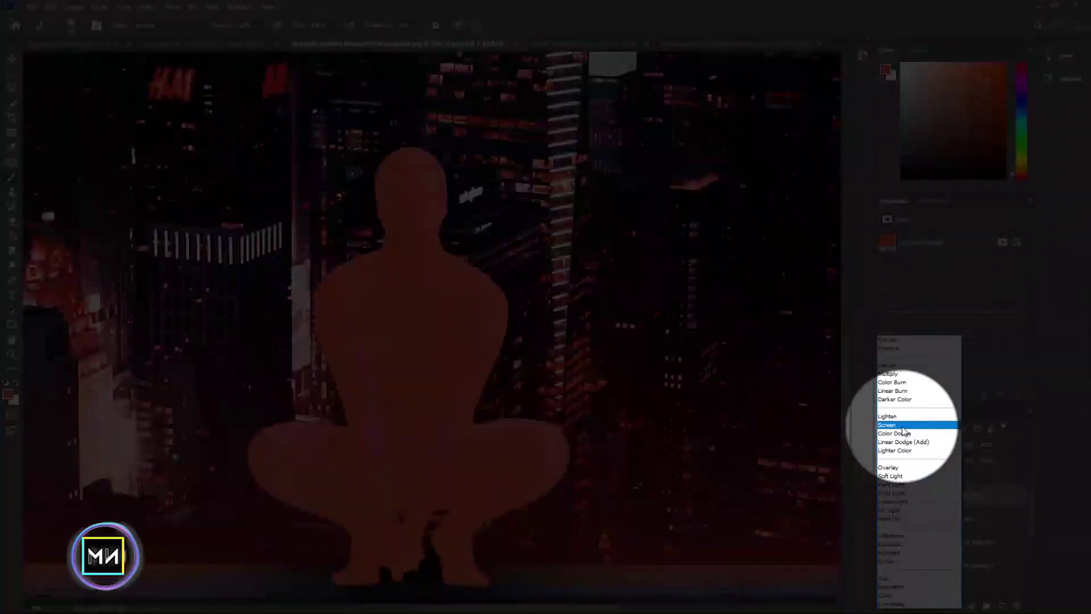
left_click(903, 426)
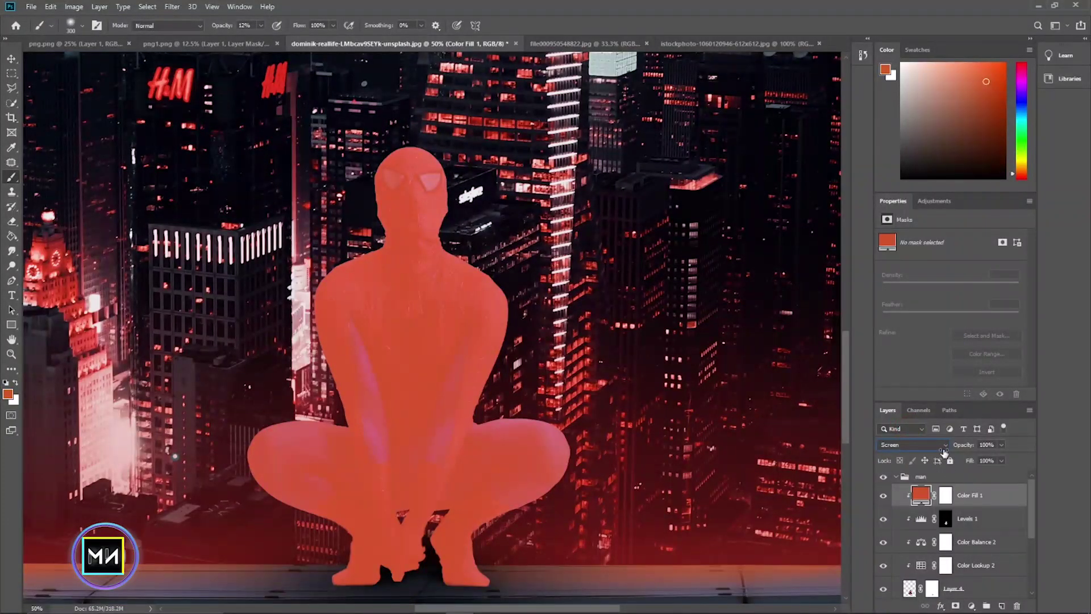
left_click_drag(963, 450, 954, 451)
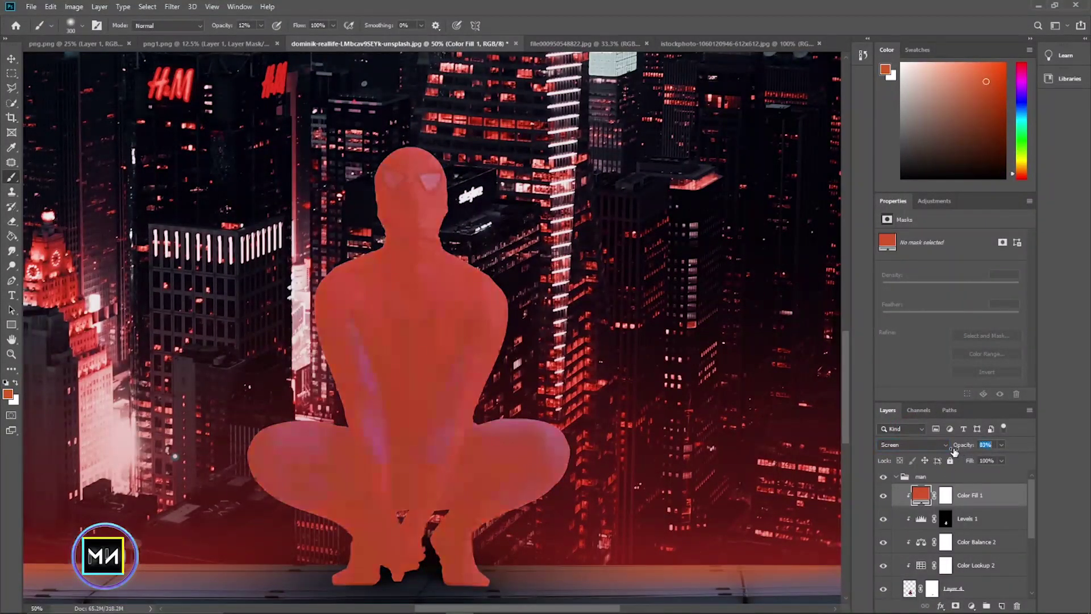
left_click(947, 494)
Invert the Color Fill 1 mask to black and paint a 15% white brush over Spider-Man
key("ctrl+i")
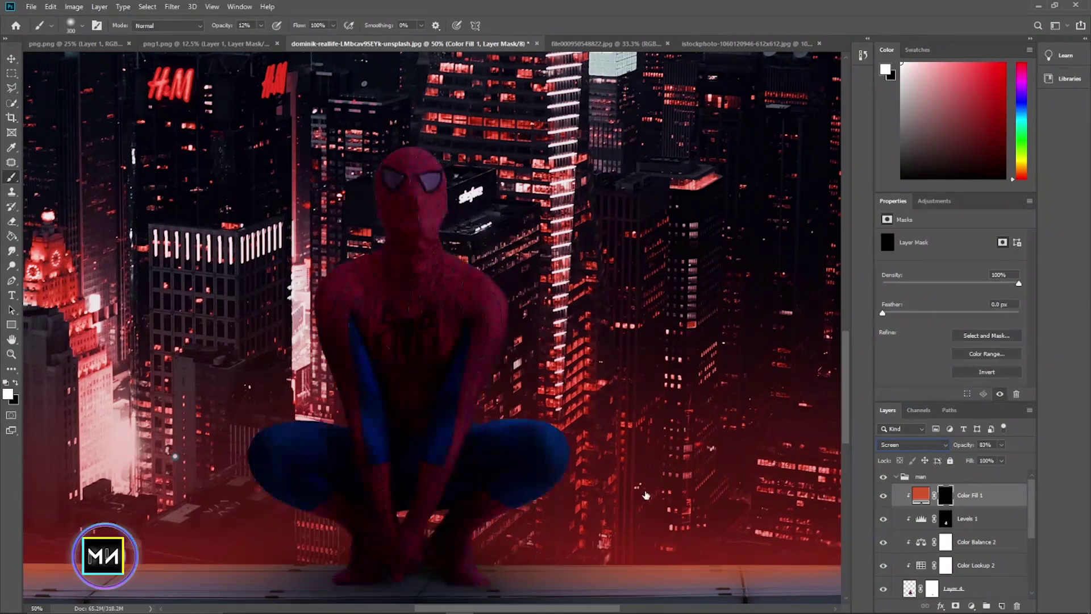
key("ctrl+plus")
key("ctrl+plus")
key("ctrl+plus")
scroll(158, 293, "up", 3)
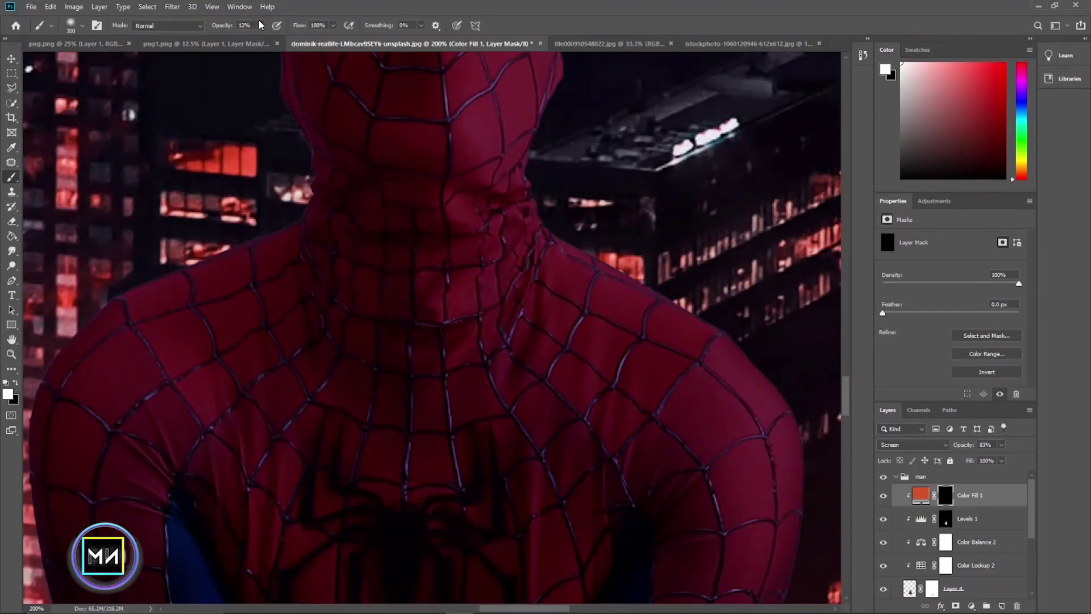
left_click(261, 25)
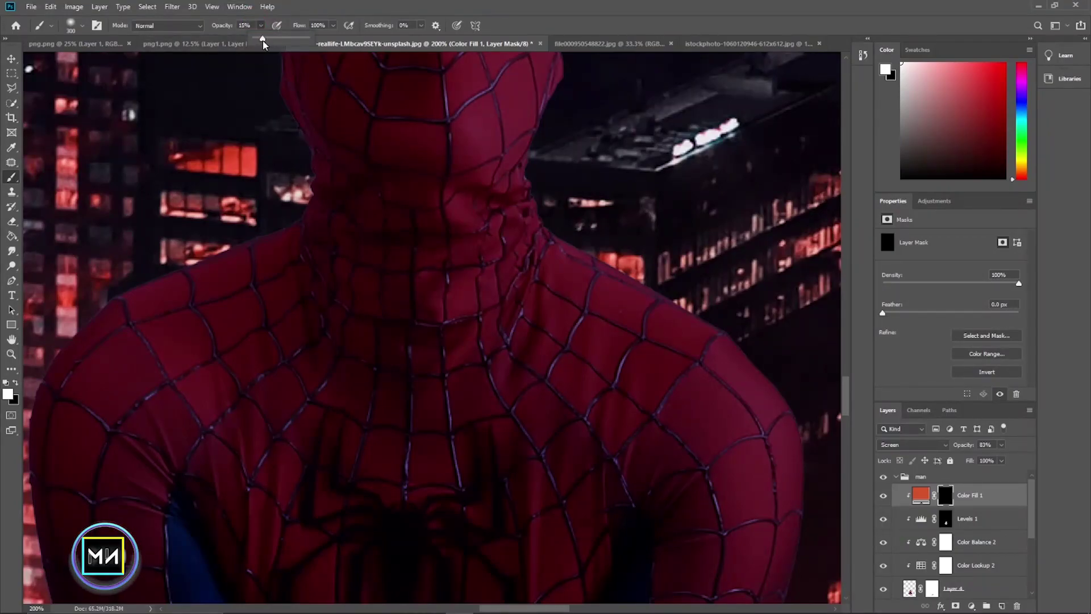
left_click(219, 245)
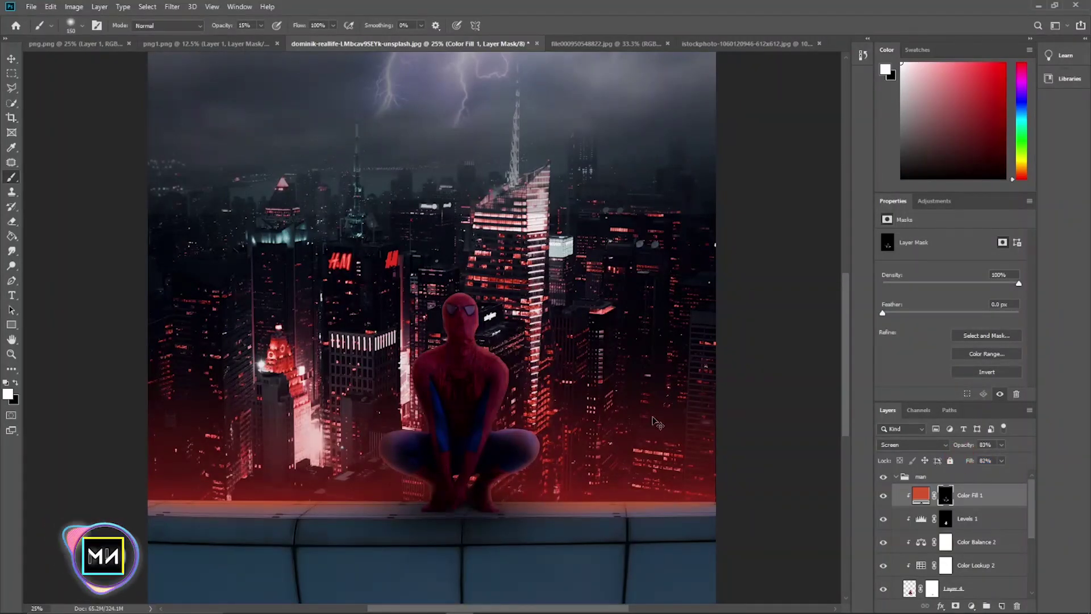
left_click_drag(656, 422, 584, 359)
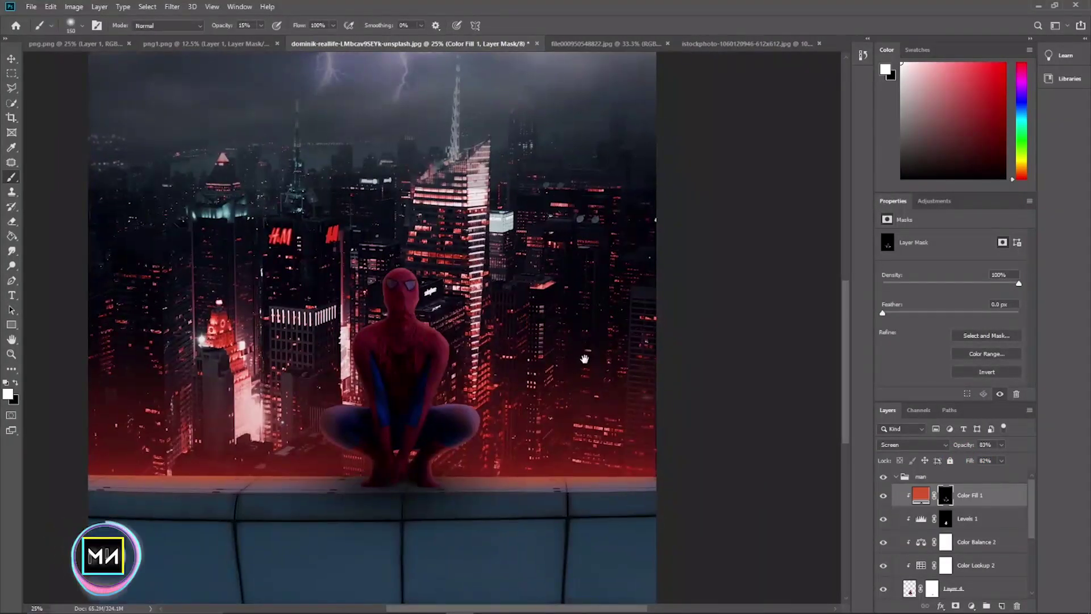
Collapse the man group, nudge Layer 2's lightning sky down and right, then reselect the man group
left_click(11, 58)
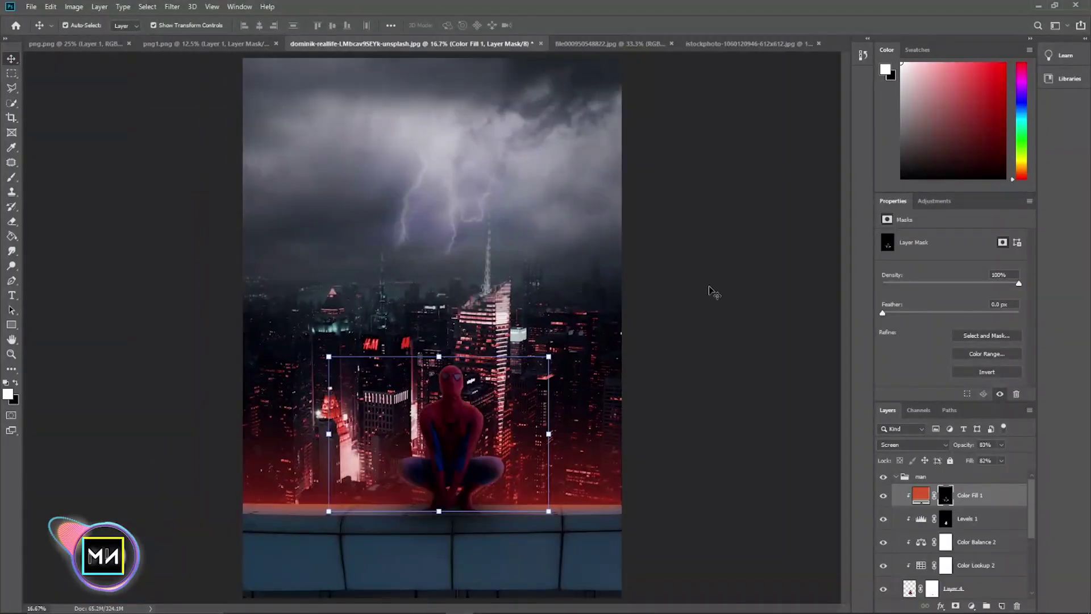
scroll(954, 534, "down", 3)
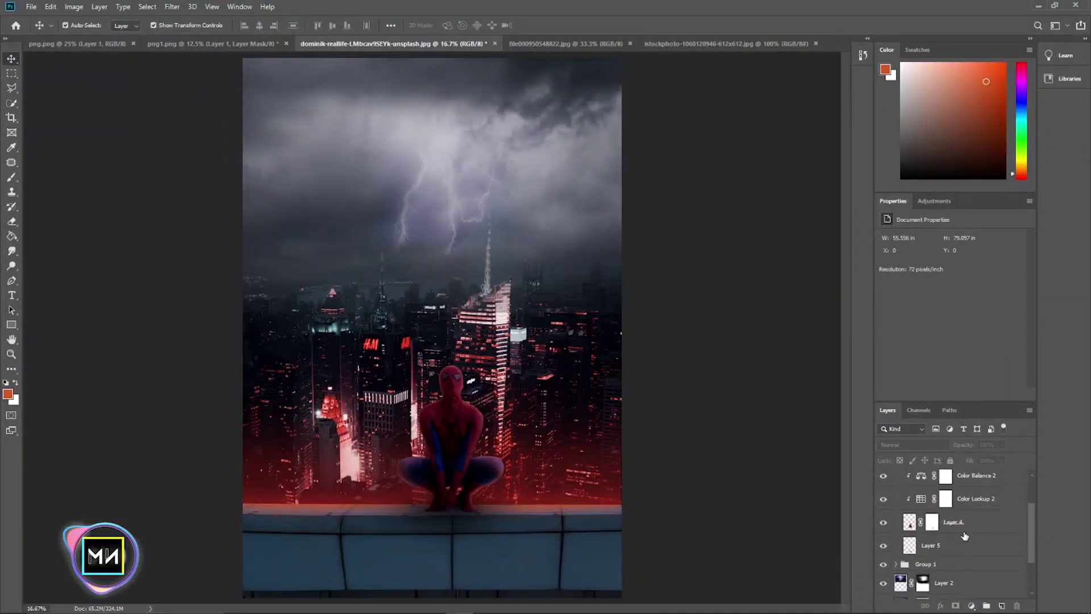
scroll(955, 534, "up", 3)
left_click(901, 479)
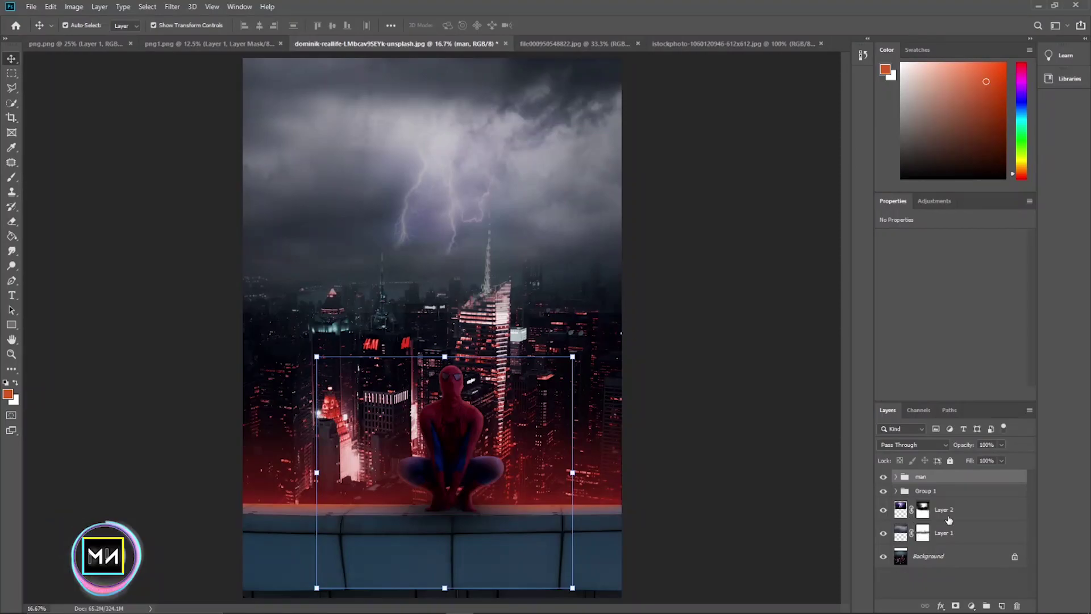
left_click(938, 515)
key("shift+Down")
key("shift+Down")
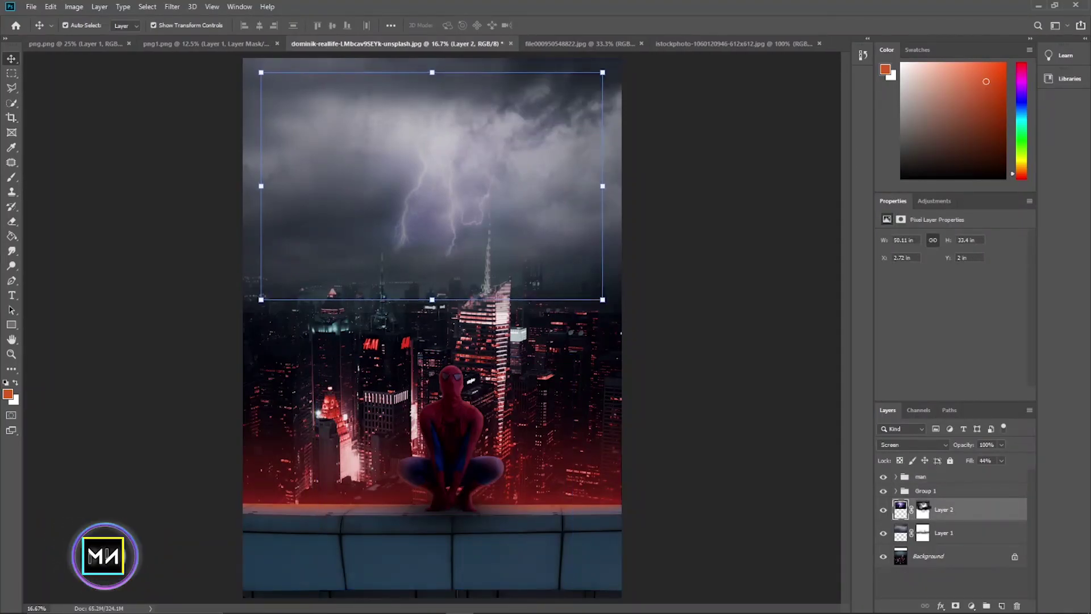
key("shift+Down")
key("Right")
left_click(694, 397)
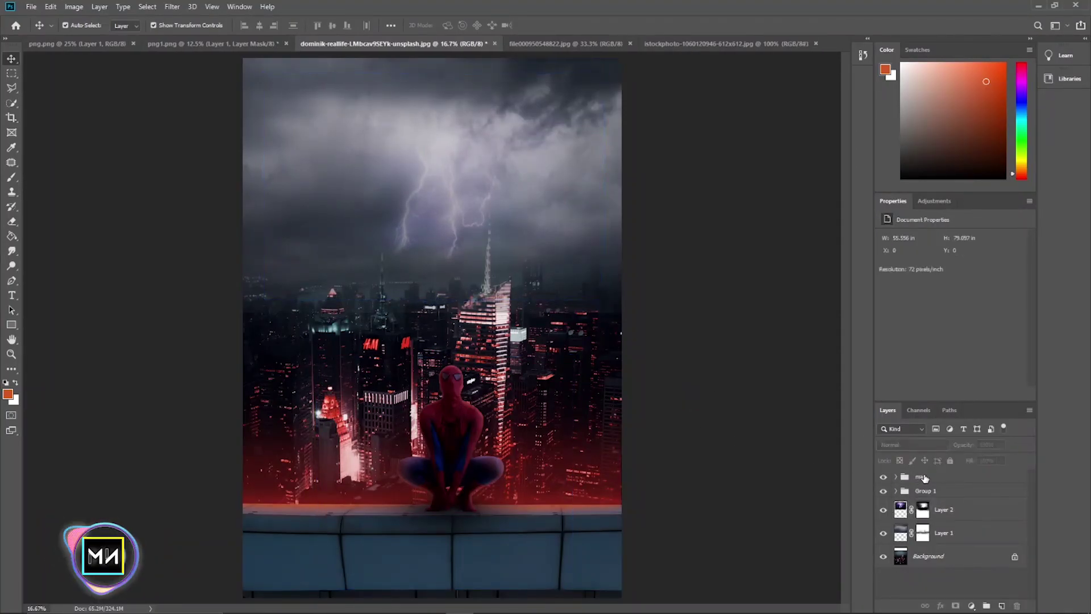
left_click(925, 477)
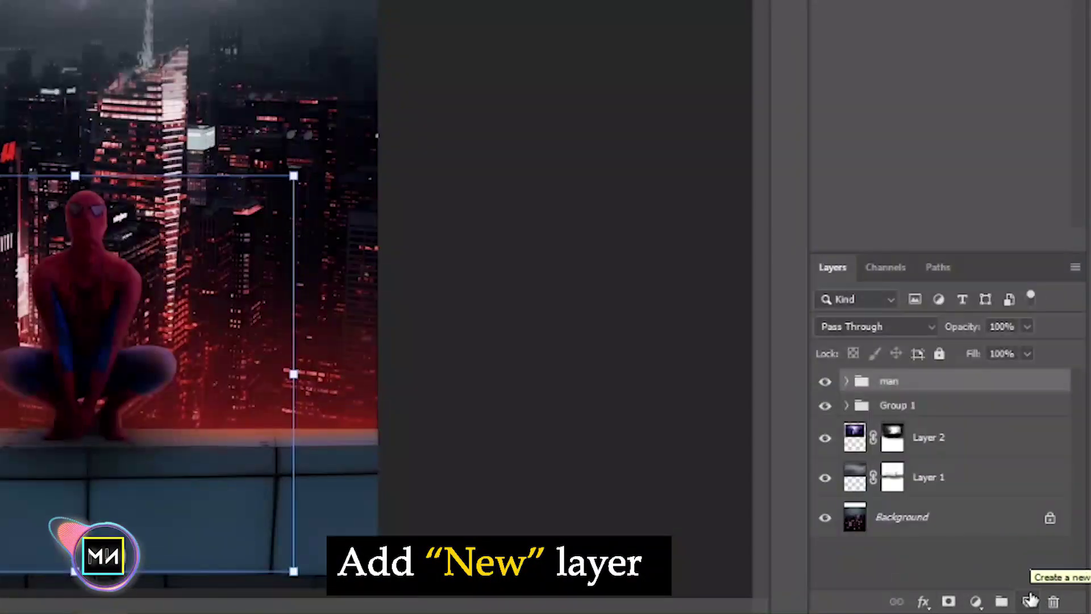
Create a new layer, reset the foreground colour to black, and choose the Paint Bucket Tool
left_click(1030, 599)
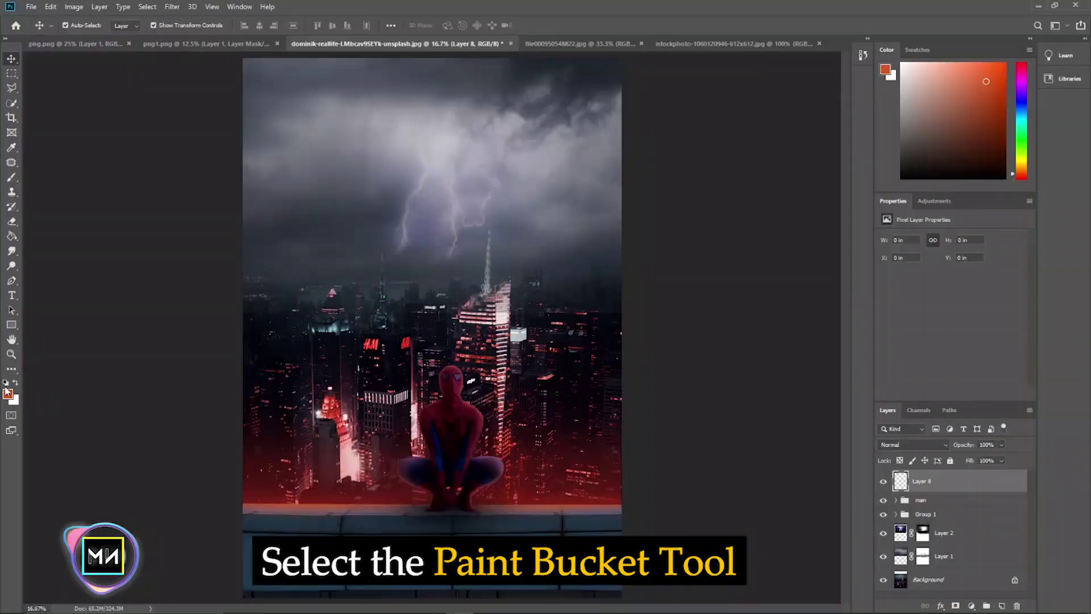
left_click(6, 383)
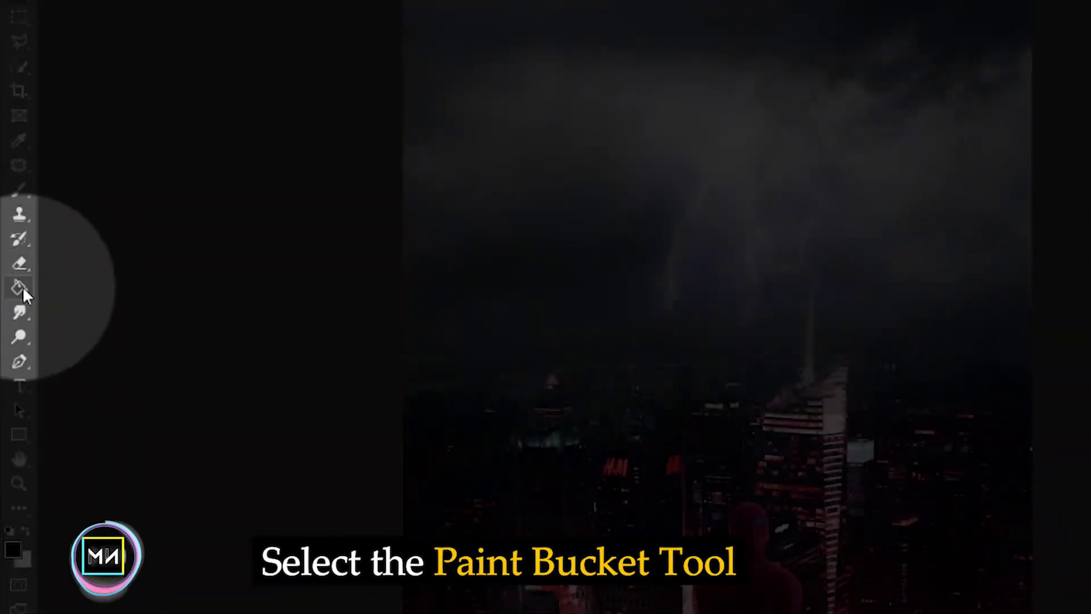
left_click(21, 287)
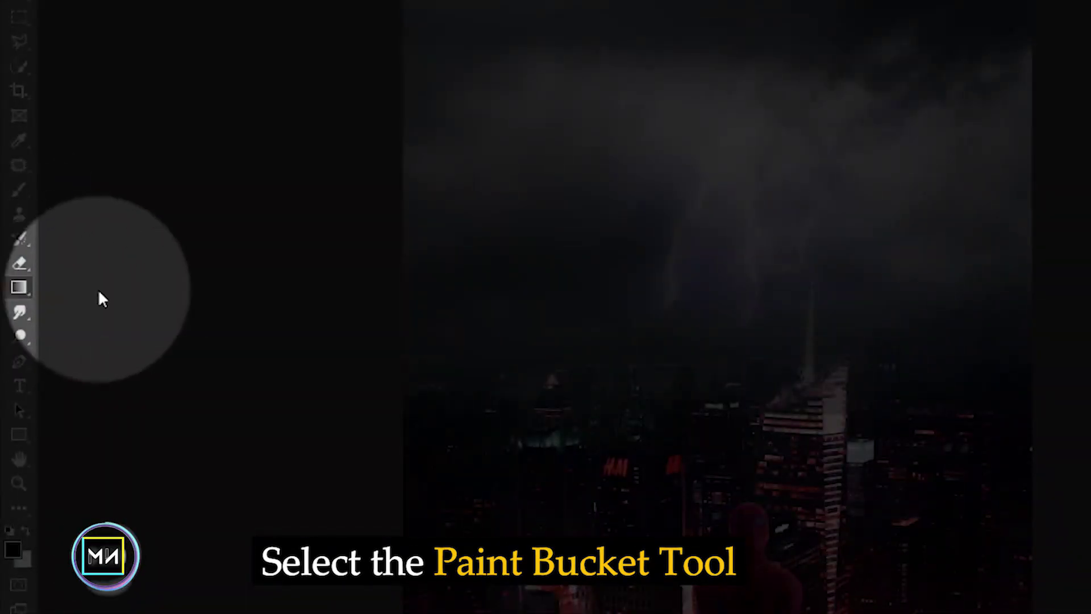
right_click(21, 287)
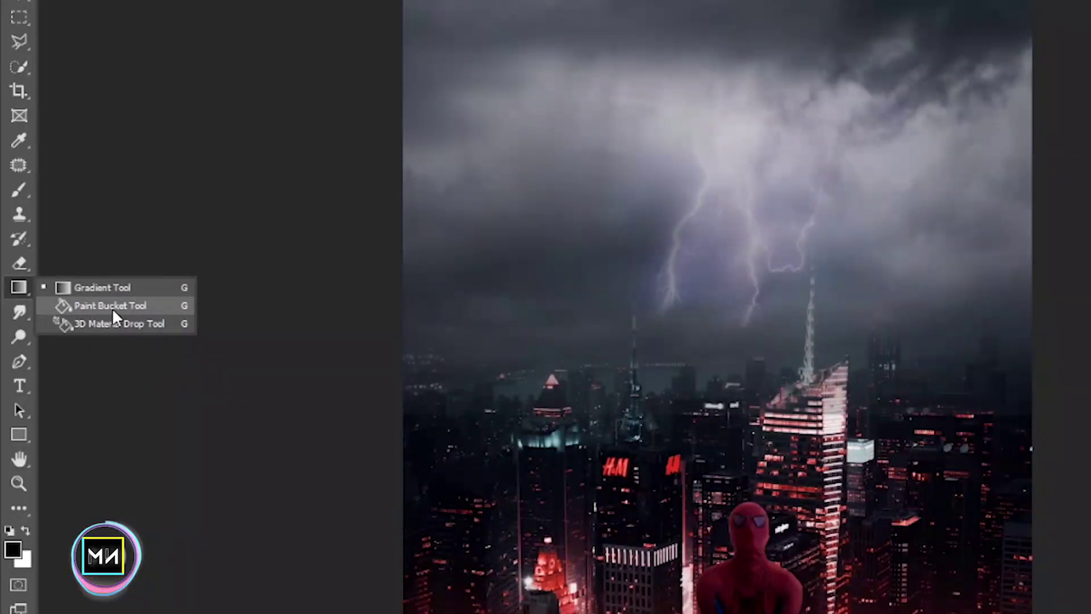
left_click(112, 307)
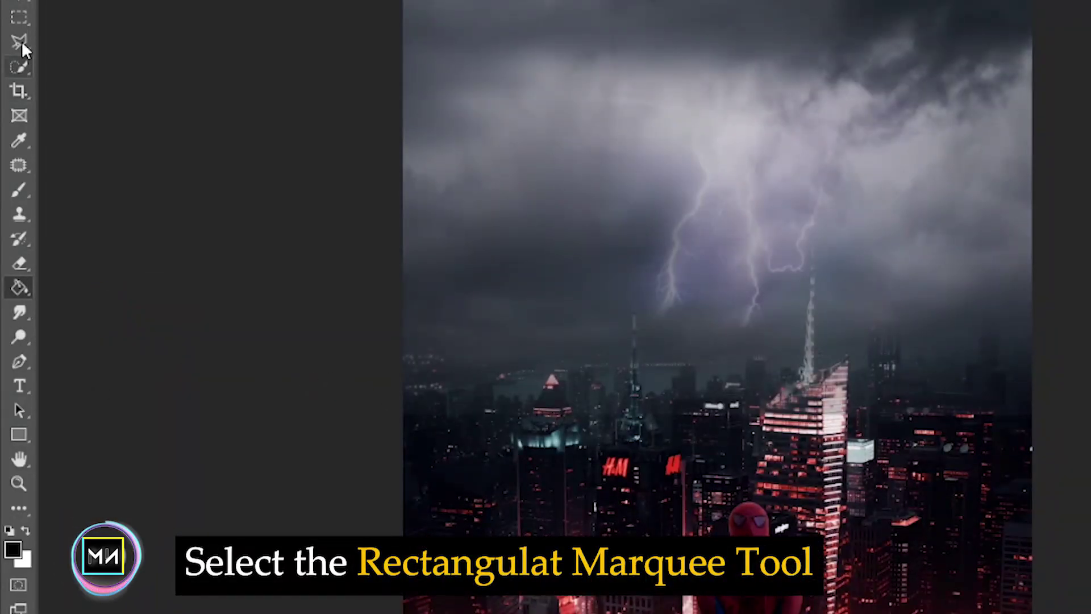
Marquee a tall rectangle above the city and fill it with black
left_click(19, 17)
left_click_drag(589, 296, 723, 399)
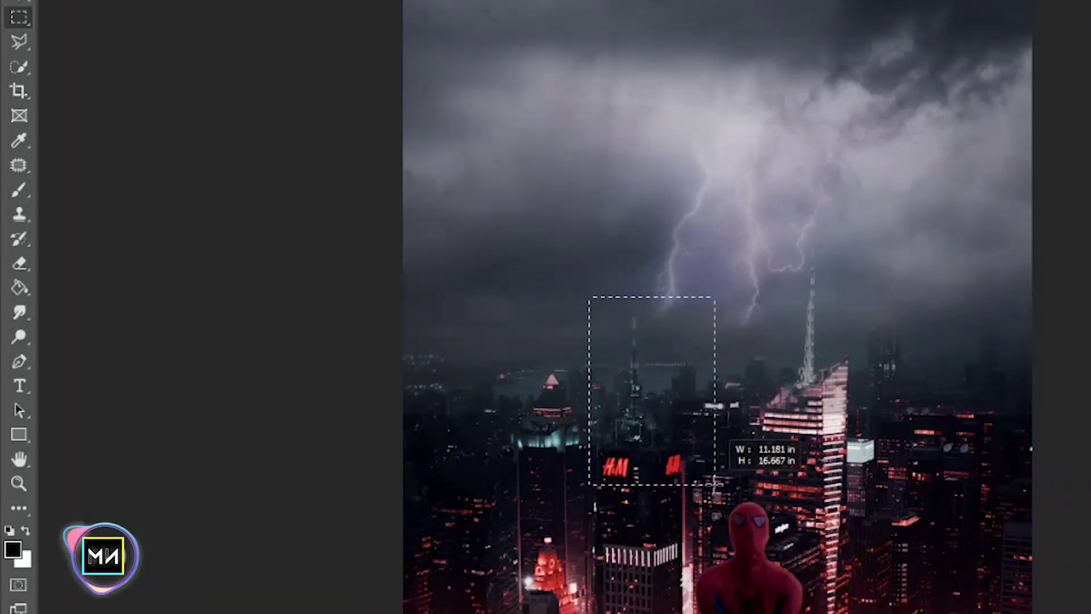
left_click_drag(722, 399, 713, 483)
left_click(490, 326)
key("ctrl+z")
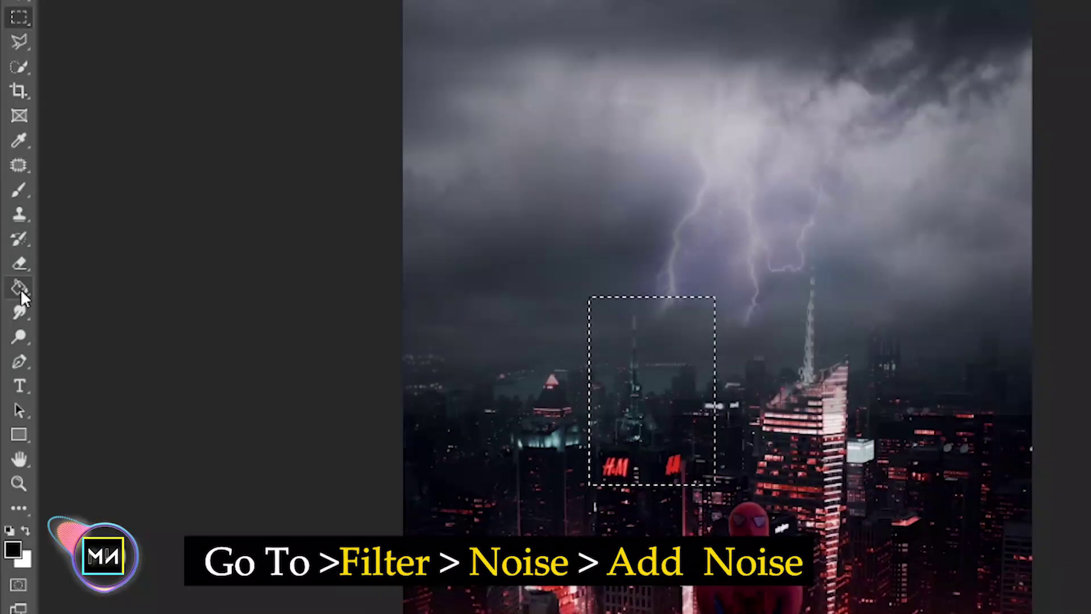
left_click(20, 288)
left_click(408, 280)
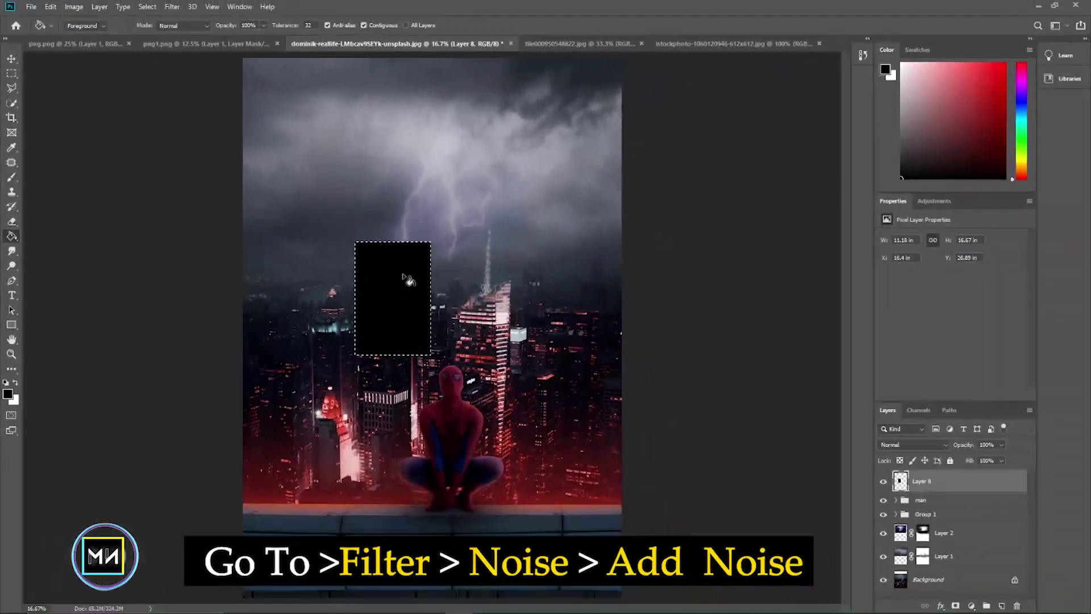
left_click(11, 59)
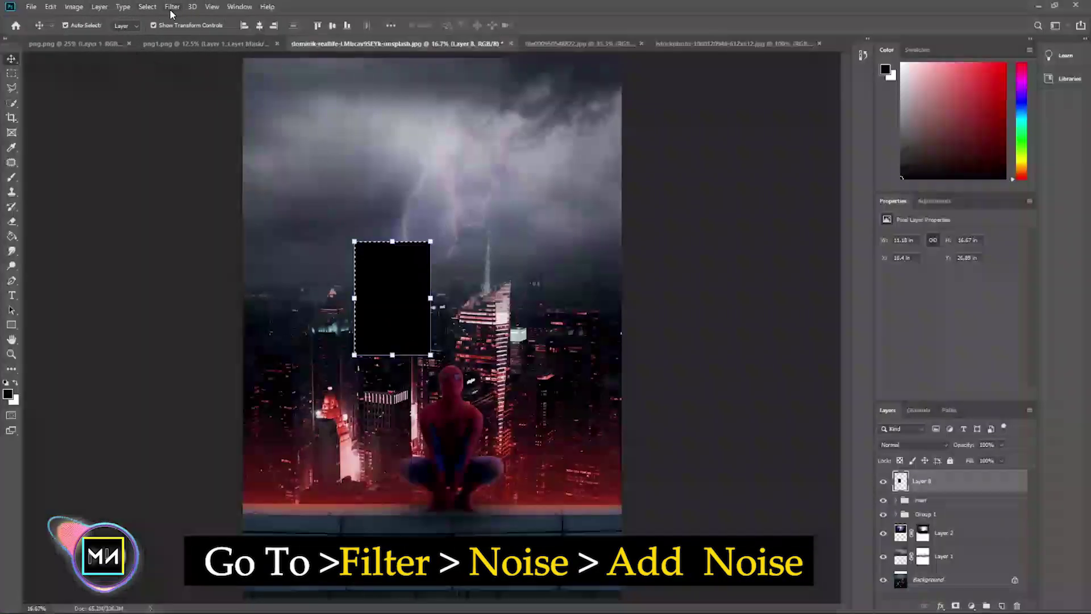
Apply Add Noise at 150%, Uniform, Monochromatic to the black rectangle
left_click(172, 7)
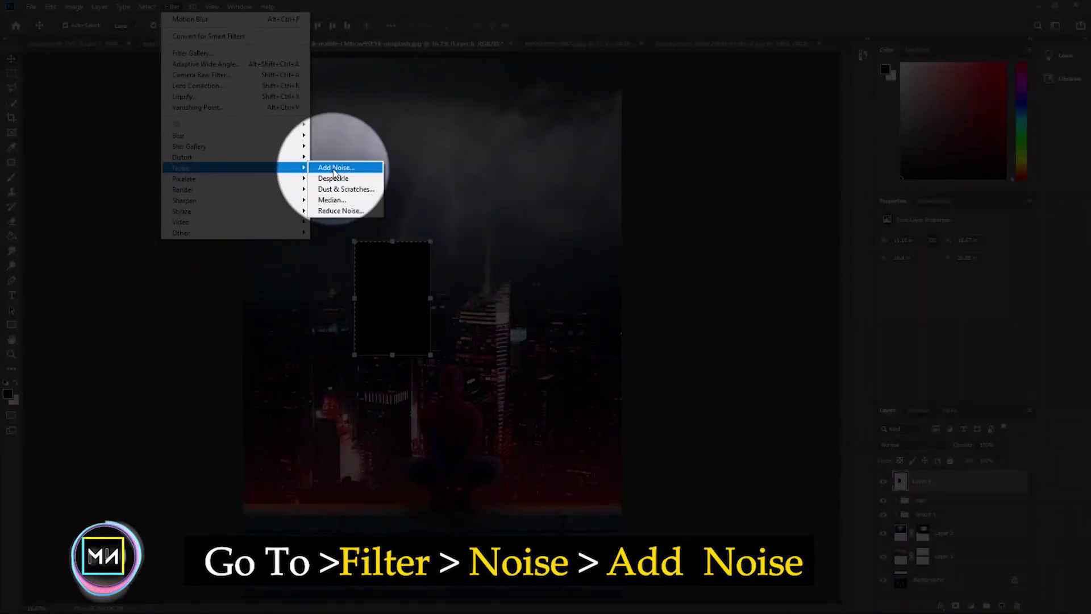
mouse_move(181, 168)
left_click(327, 165)
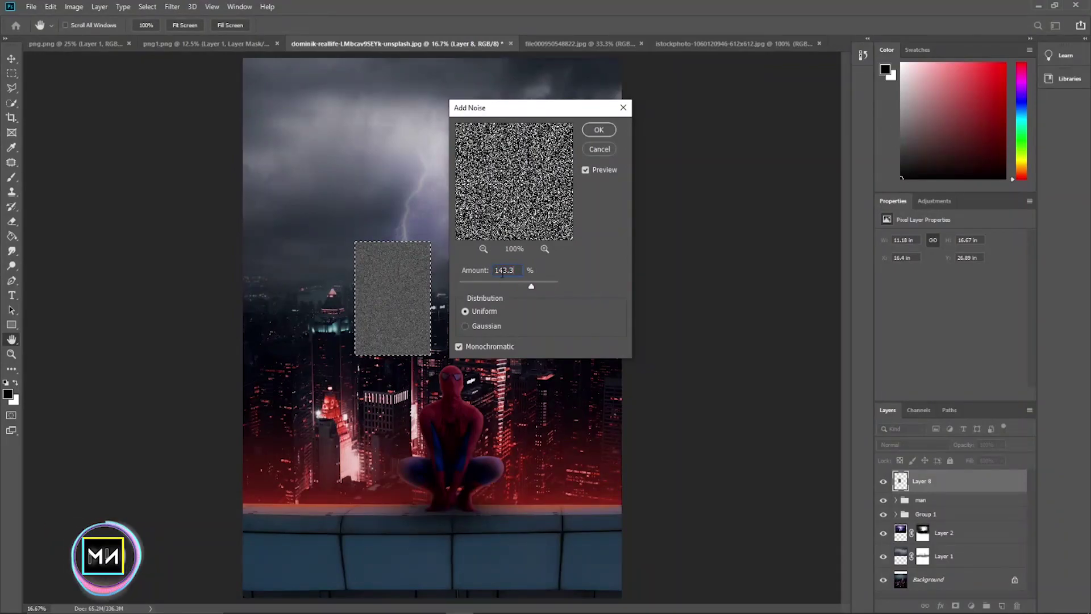
left_click(599, 131)
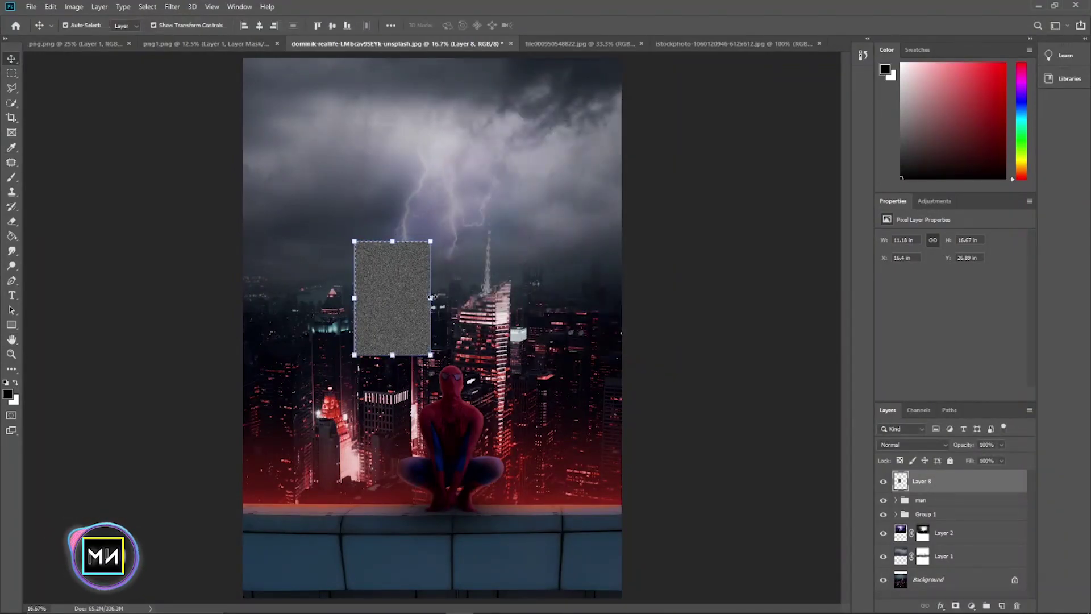
Stretch the noise on Layer 8 to cover the entire canvas
left_click_drag(430, 297, 641, 307)
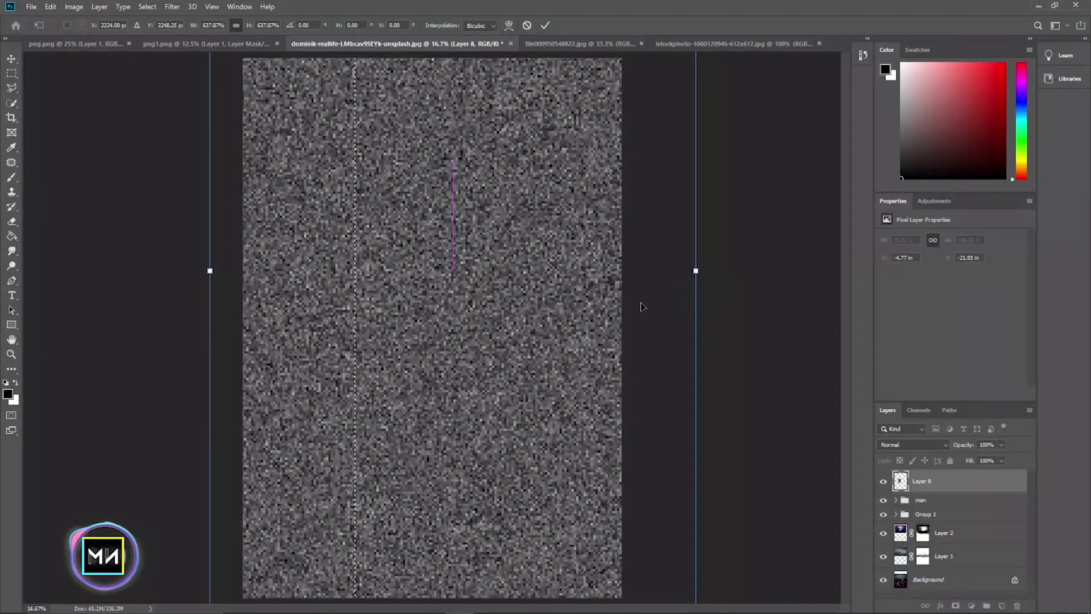
key("Return")
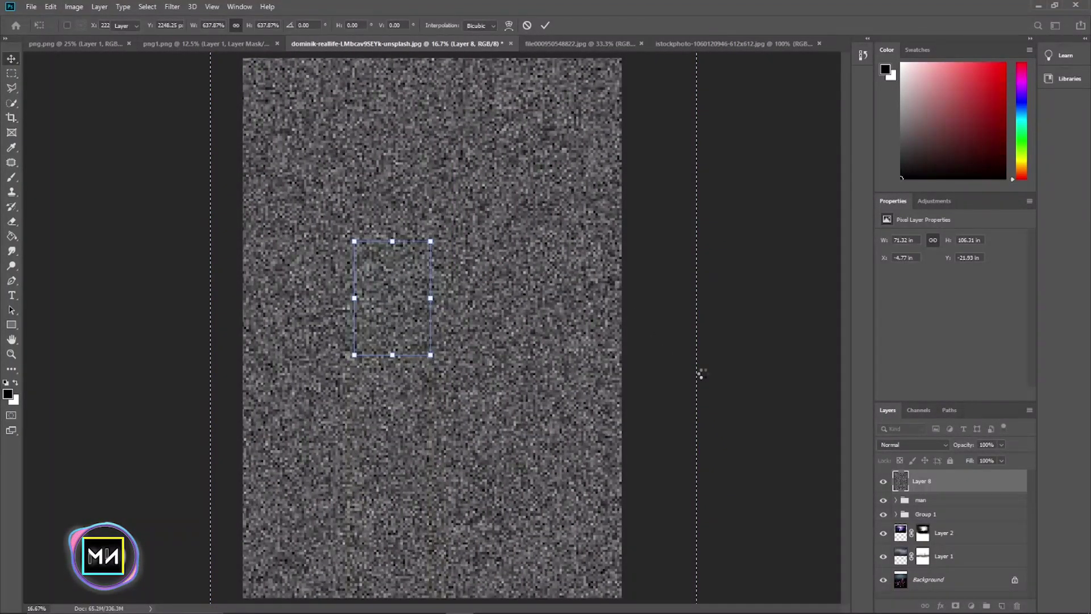
left_click(727, 359)
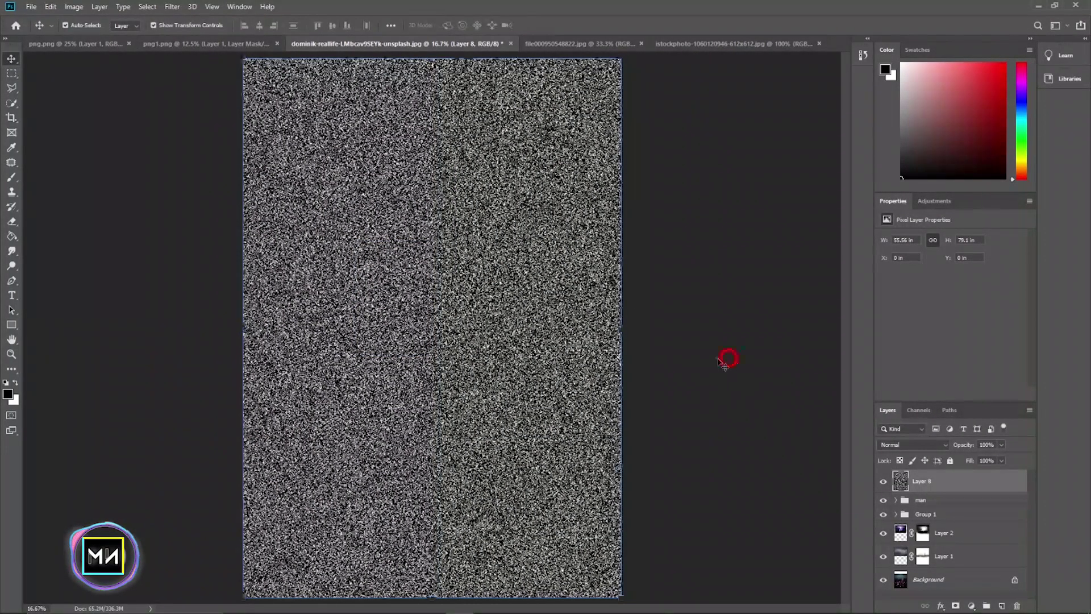
left_click(919, 479)
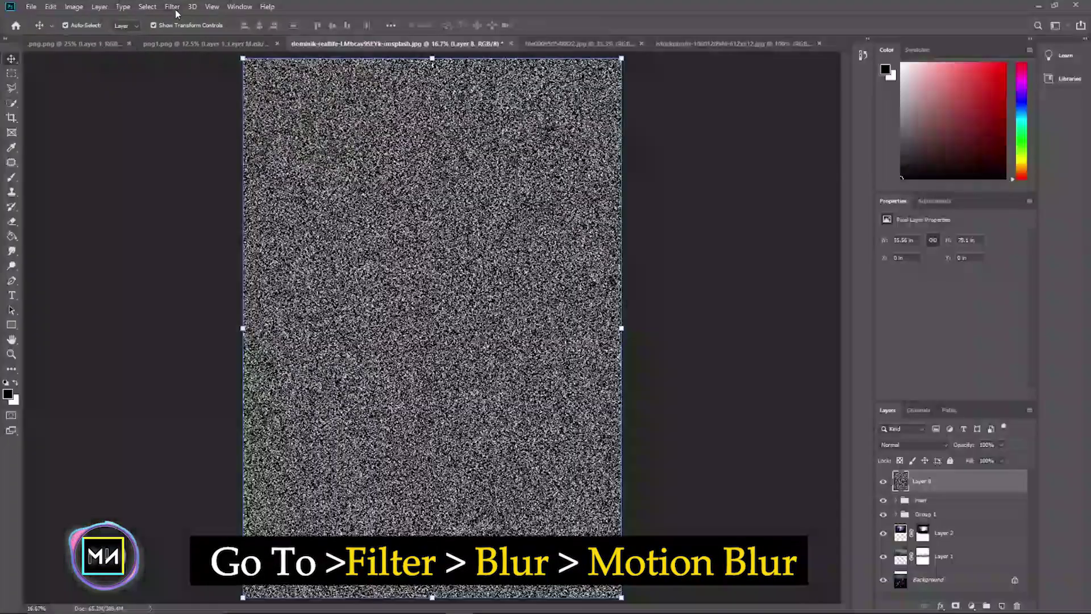
Apply a Motion Blur of -75° angle and 190 pixels distance to Layer 8's noise
left_click(173, 7)
mouse_move(224, 136)
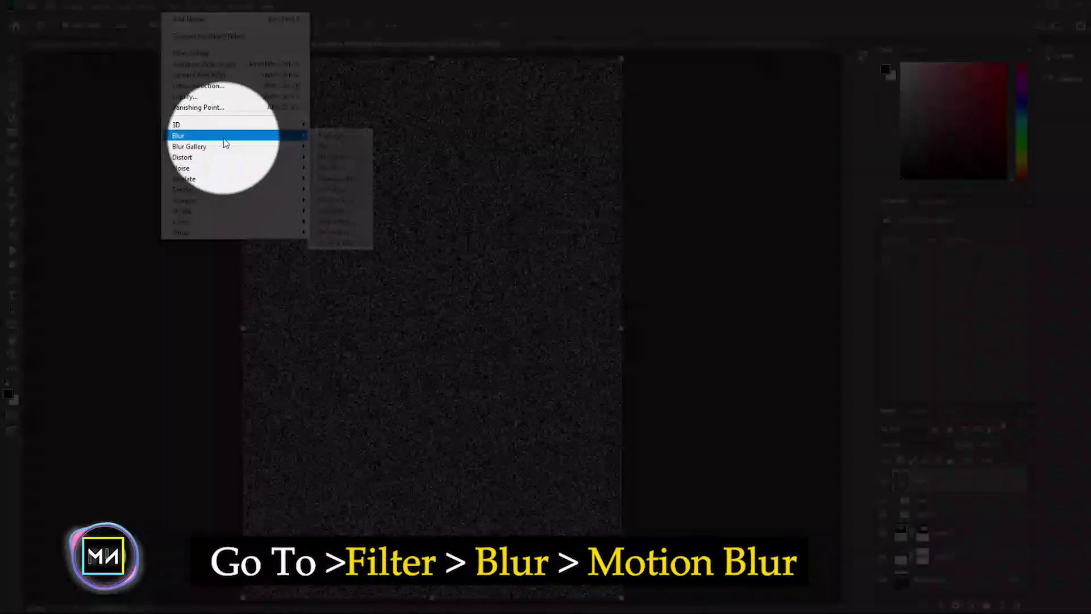
left_click(359, 200)
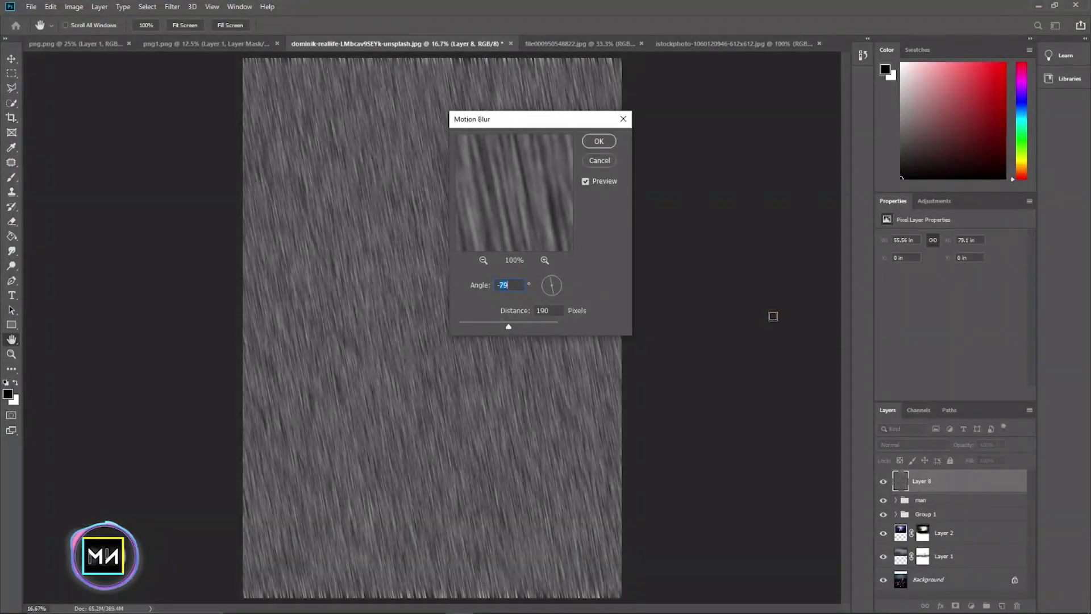
type("-75")
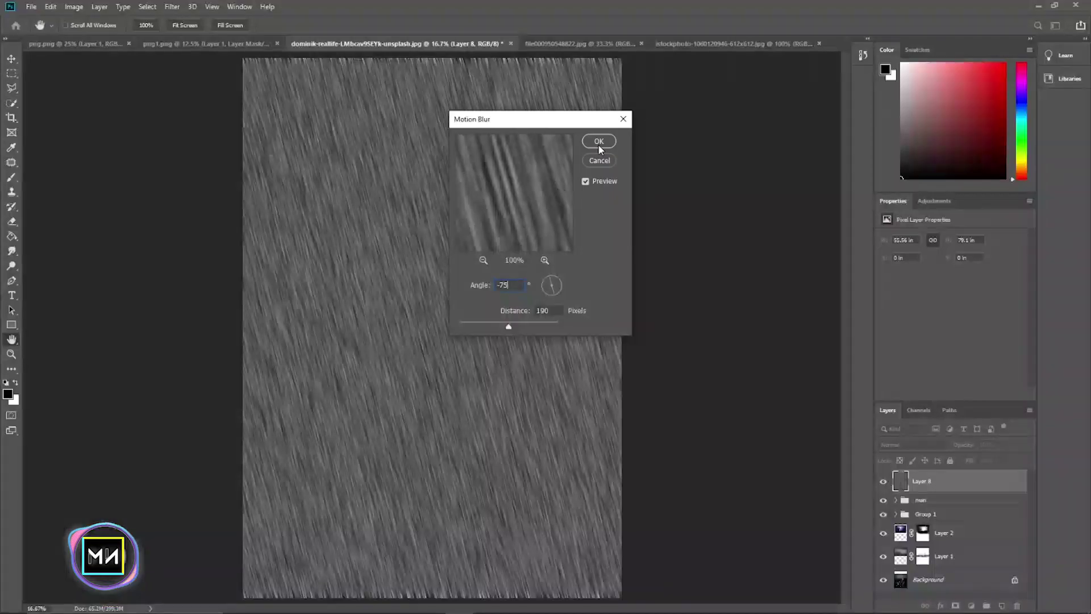
left_click(598, 142)
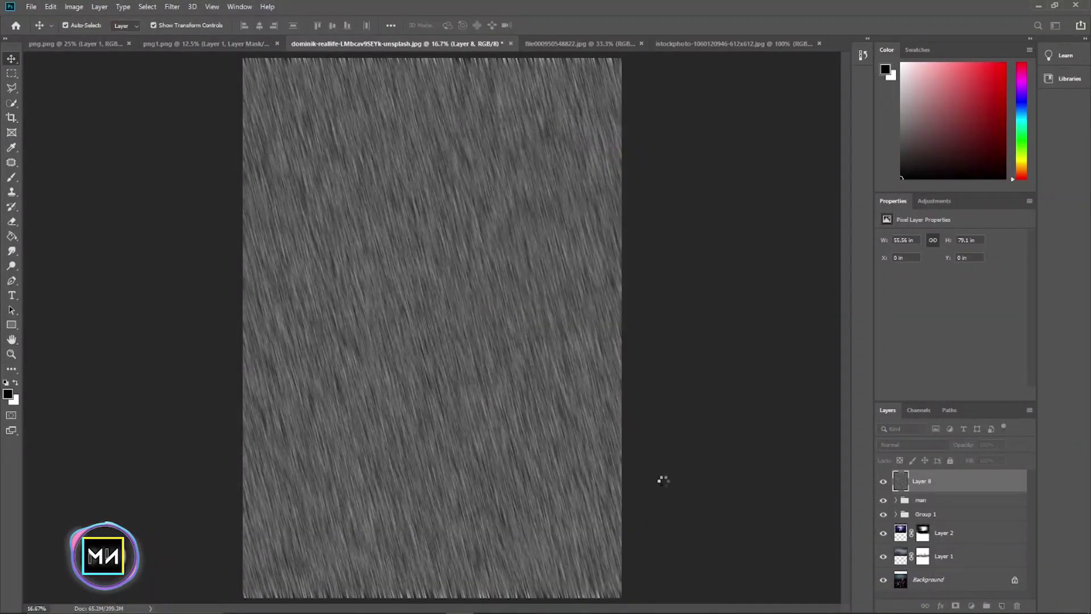
Set the rain layer Layer 8's blend mode to Screen
key("v")
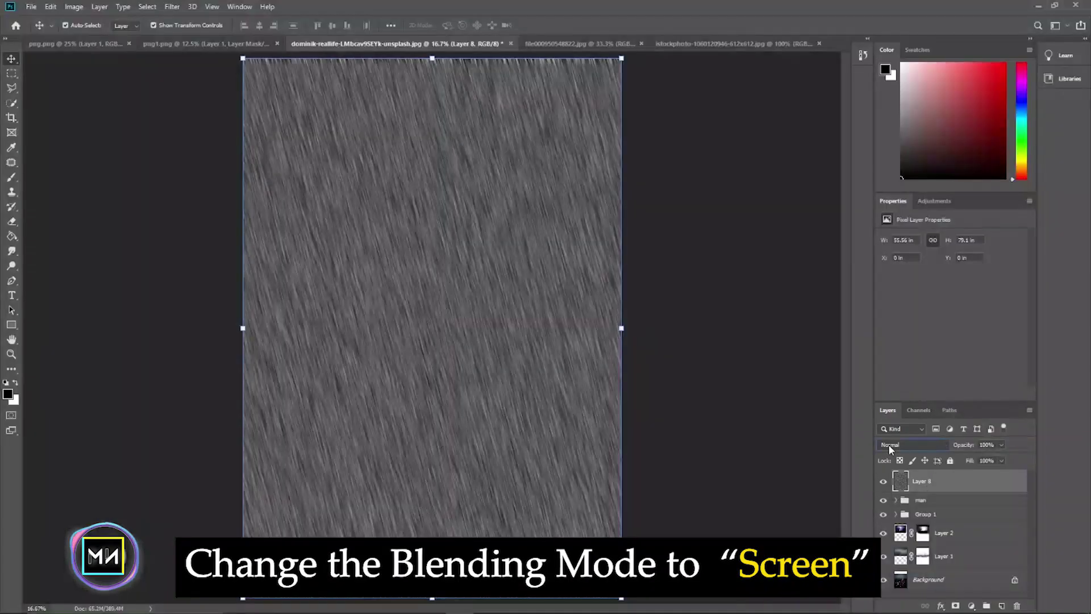
left_click(888, 444)
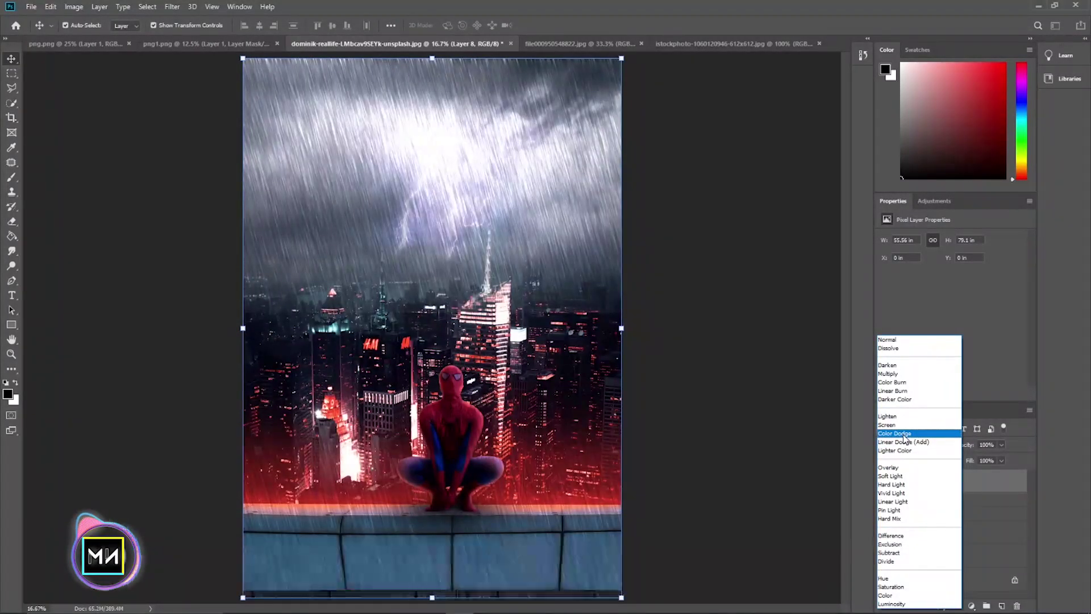
left_click(938, 427)
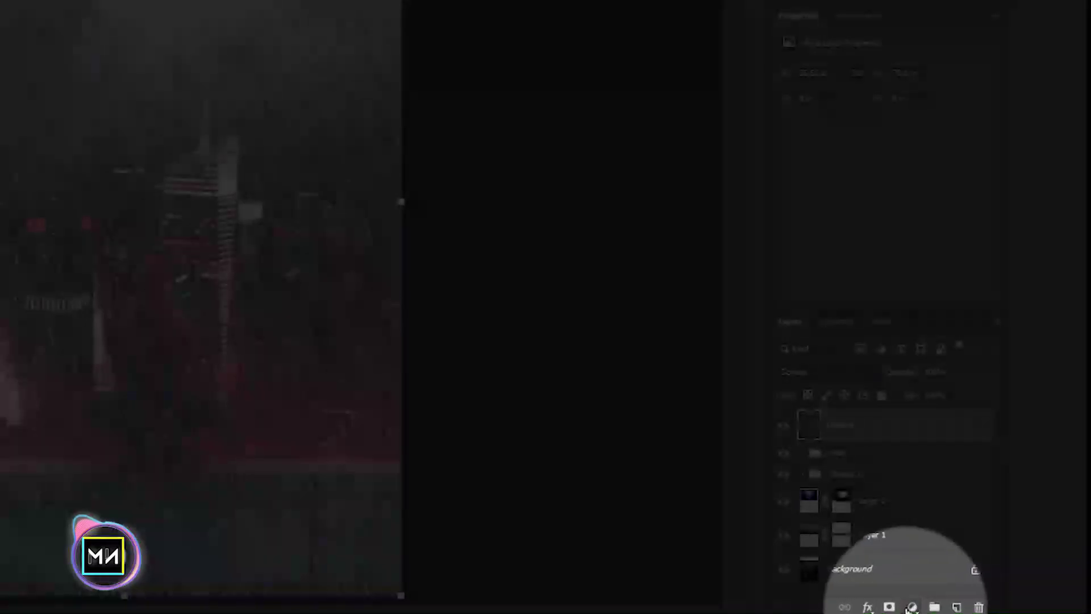
Add a Levels adjustment clipped to the rain layer with midtones at 0.35
left_click(971, 606)
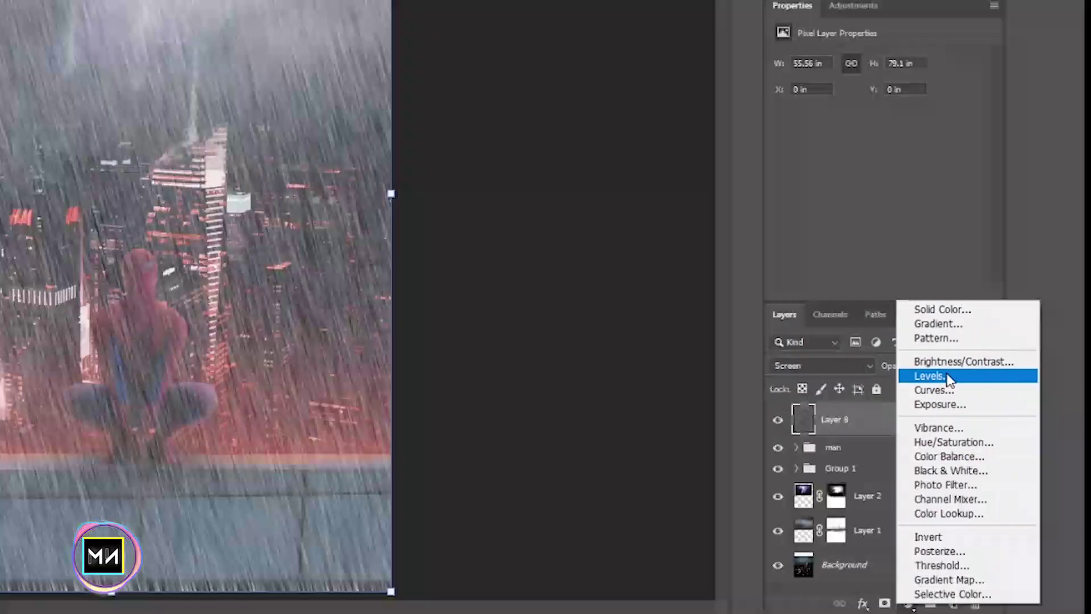
left_click(943, 378)
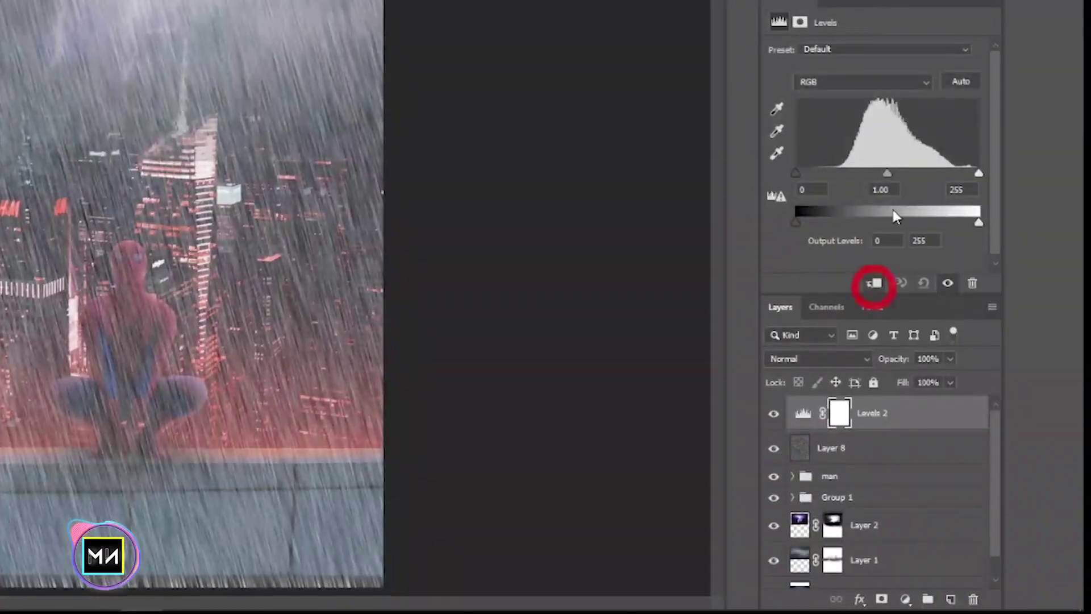
left_click(873, 277)
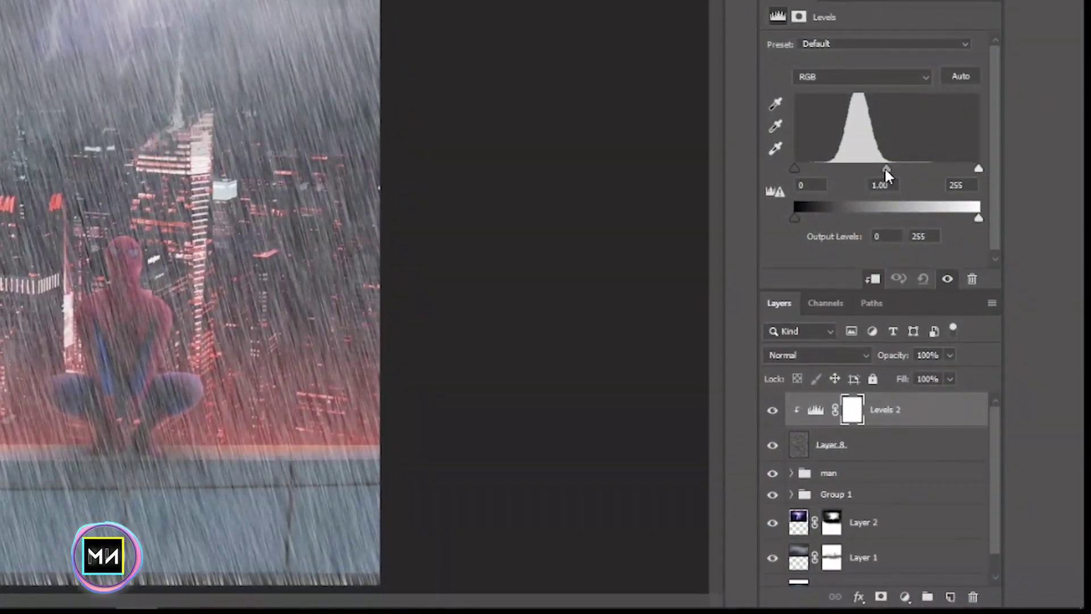
left_click_drag(885, 166, 945, 165)
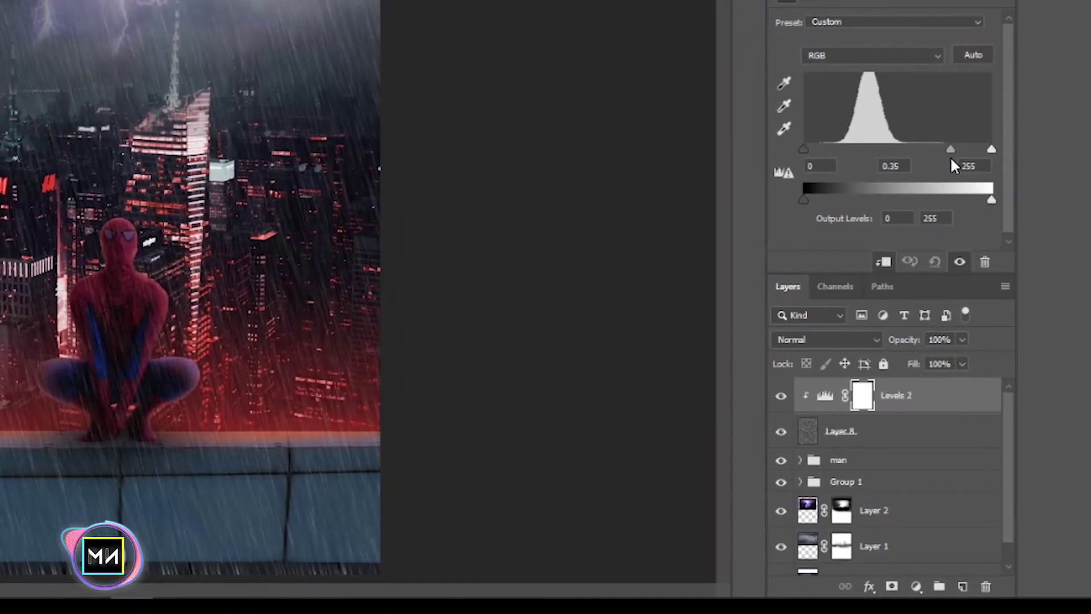
left_click_drag(944, 165, 944, 166)
left_click_drag(809, 148, 831, 153)
left_click_drag(1021, 204, 1019, 205)
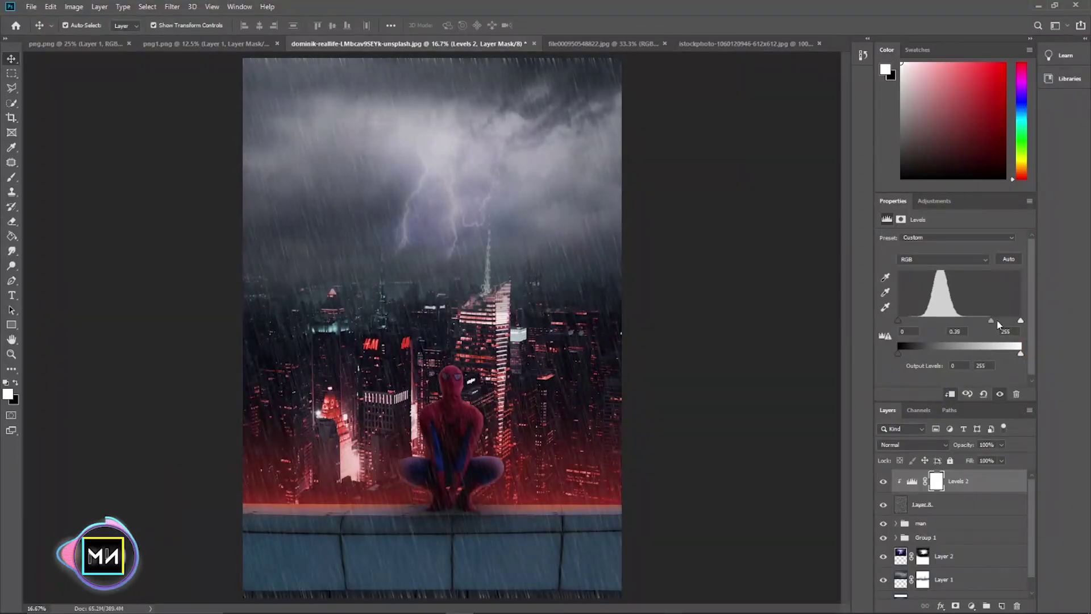
left_click_drag(998, 324, 995, 326)
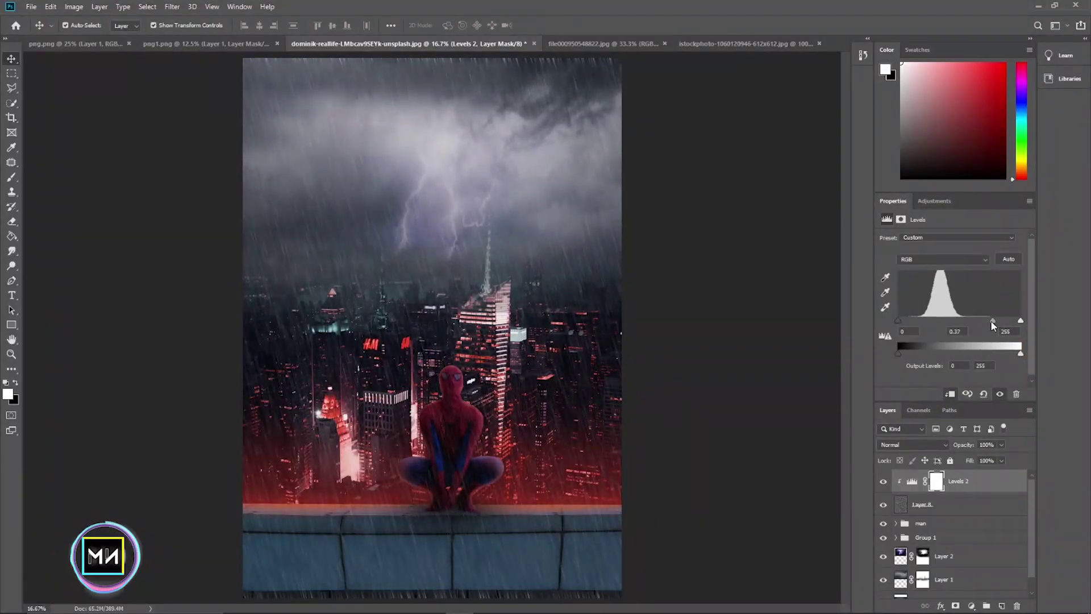
left_click_drag(994, 323, 995, 321)
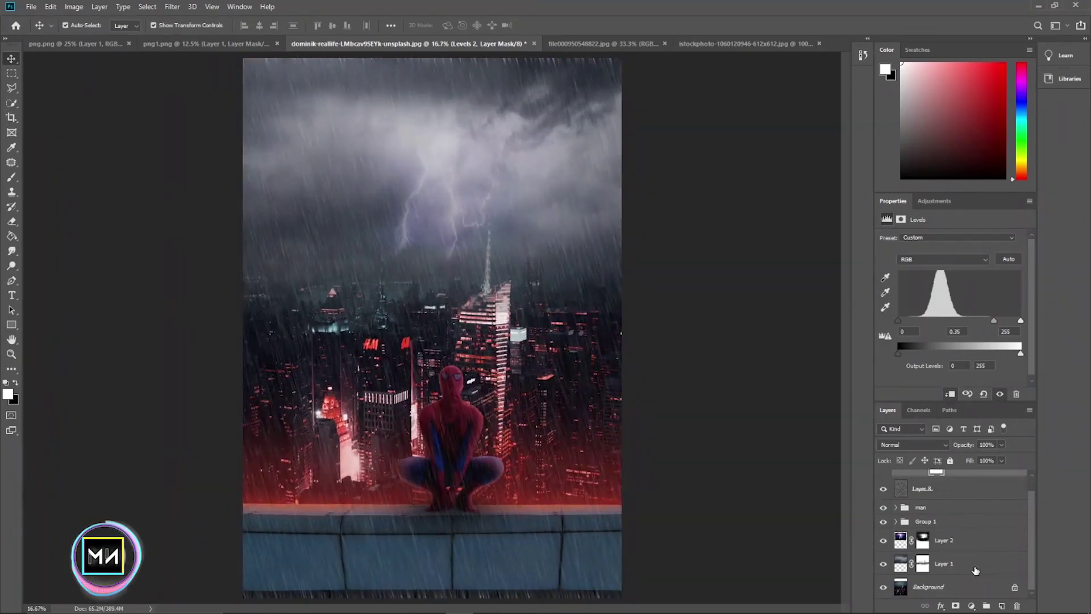
Scale the rain layer Layer 8 up to about 109%
left_click(942, 504)
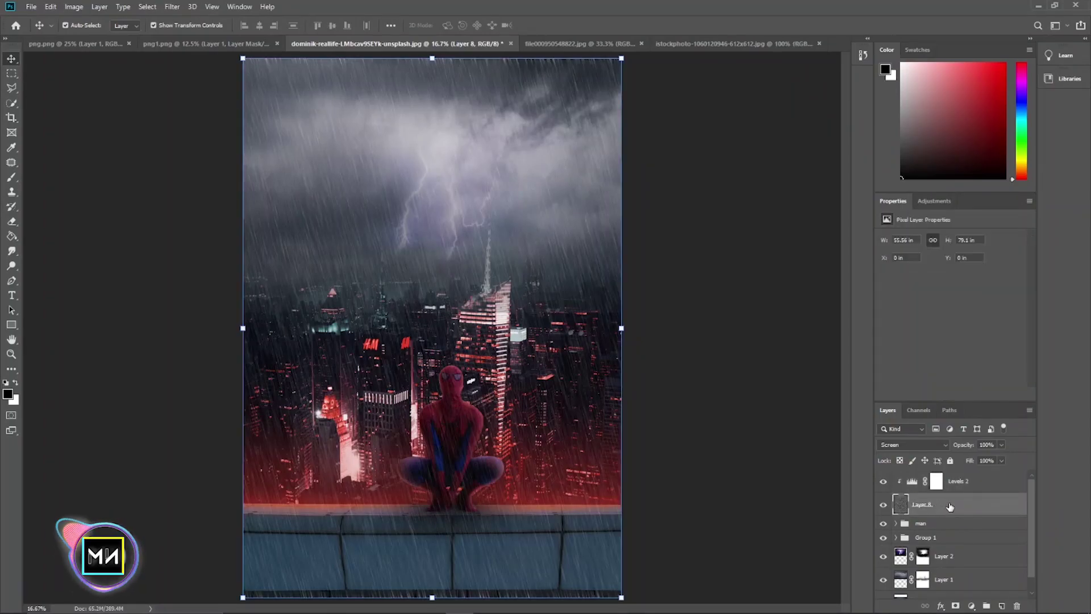
left_click_drag(647, 326, 562, 304)
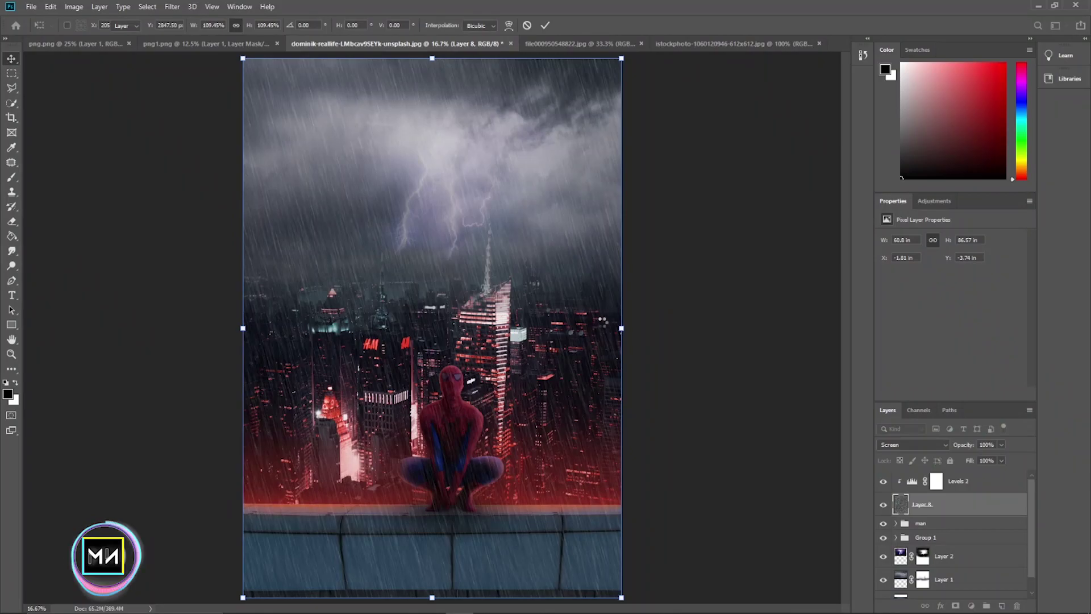
left_click(943, 555)
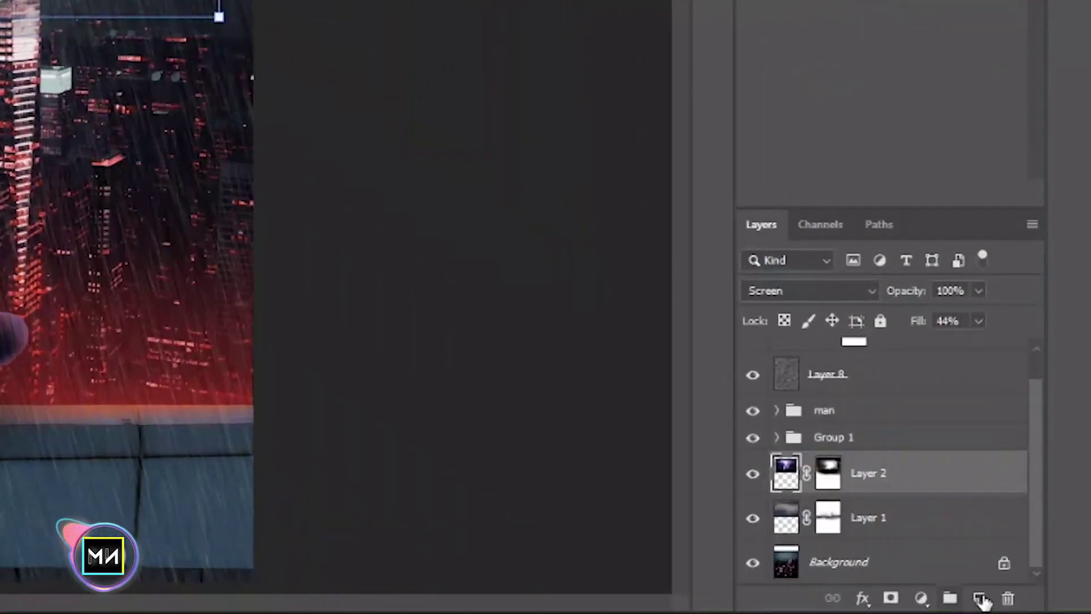
Add a new layer above Layer 2 and fill a rectangular selection with dark grey
left_click(1001, 606)
left_click(11, 73)
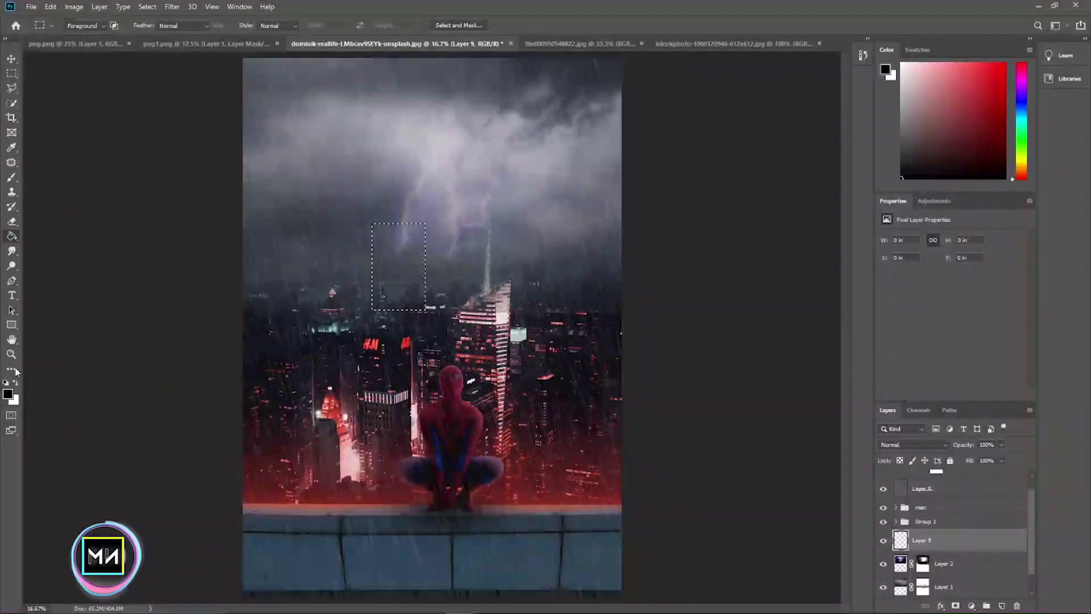
left_click(12, 235)
left_click(8, 393)
left_click(560, 369)
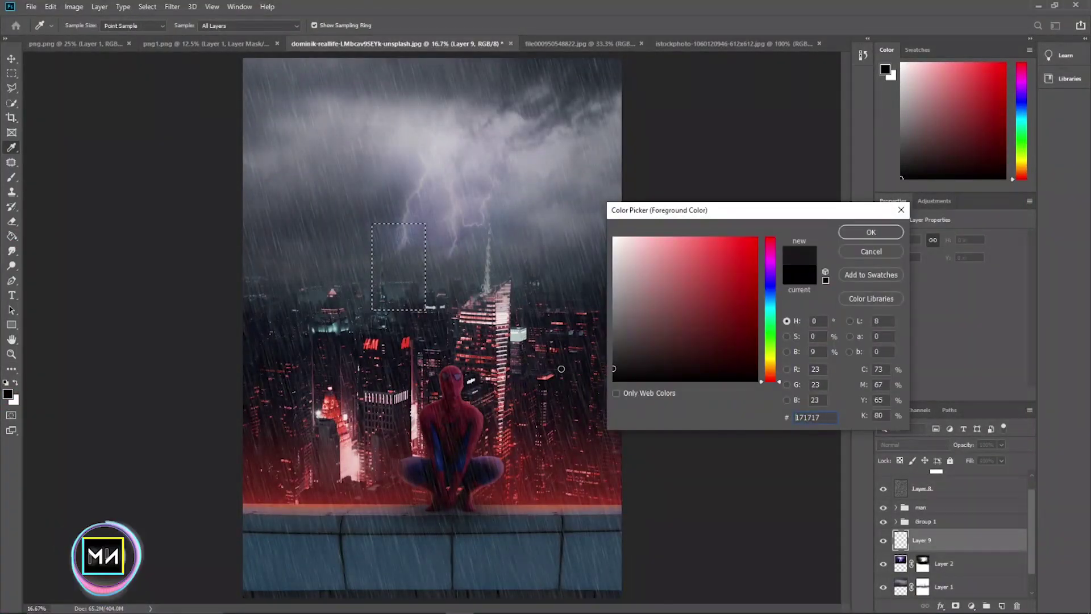
left_click(870, 233)
left_click(390, 244)
Apply Add Noise at about 65% to the dark grey rectangle
key("v")
left_click(172, 6)
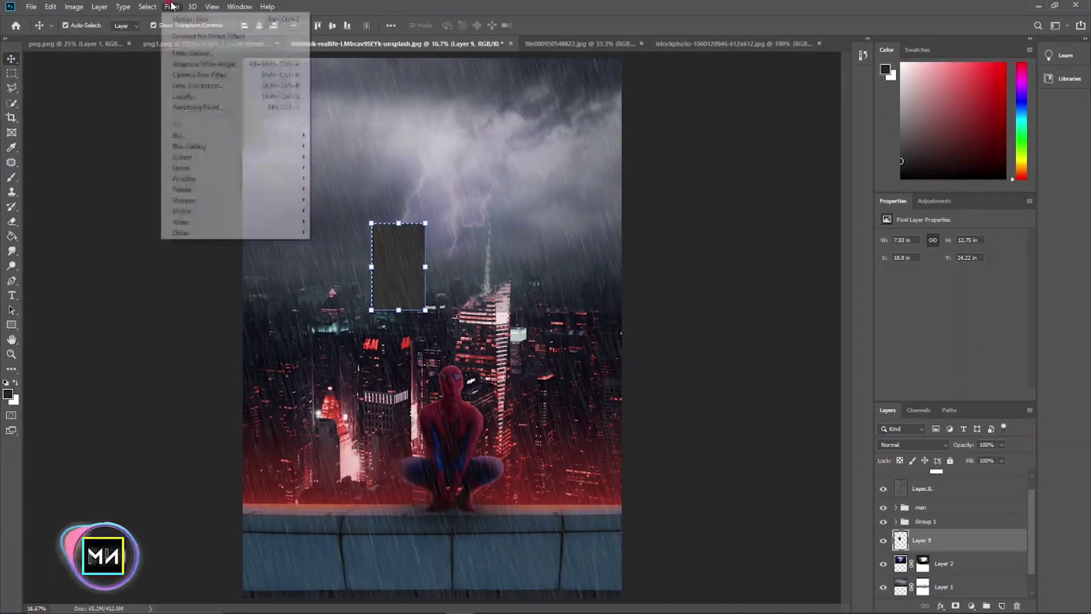
left_click(346, 167)
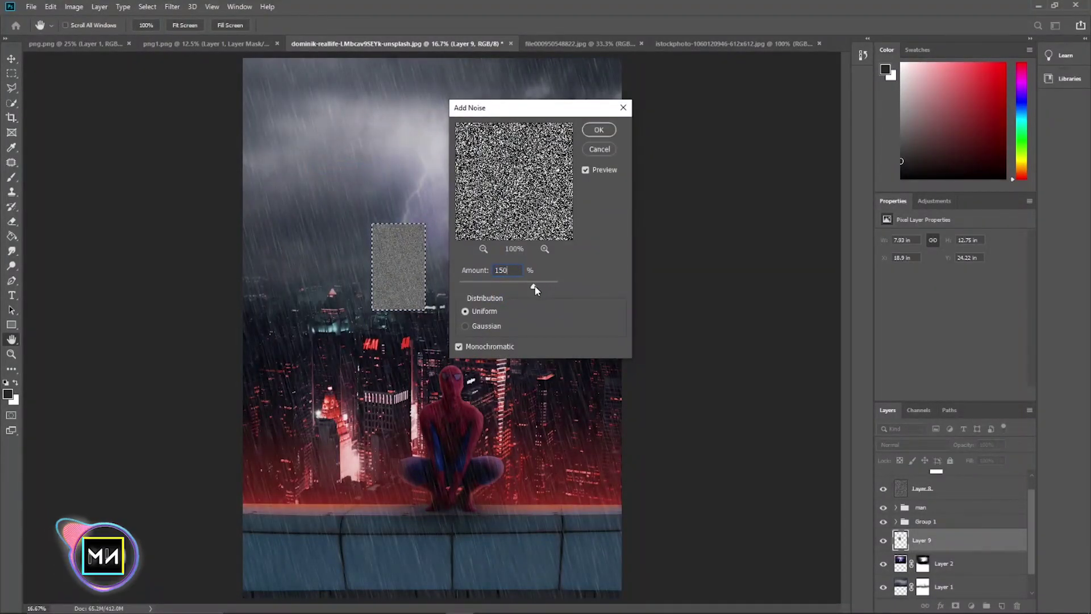
left_click_drag(541, 286, 504, 288)
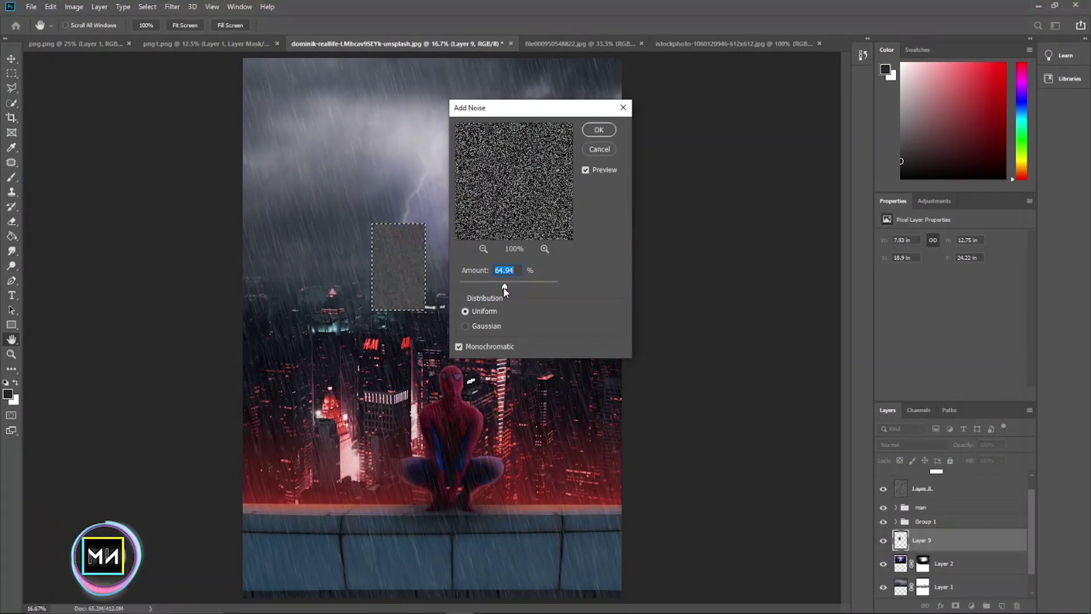
left_click(599, 129)
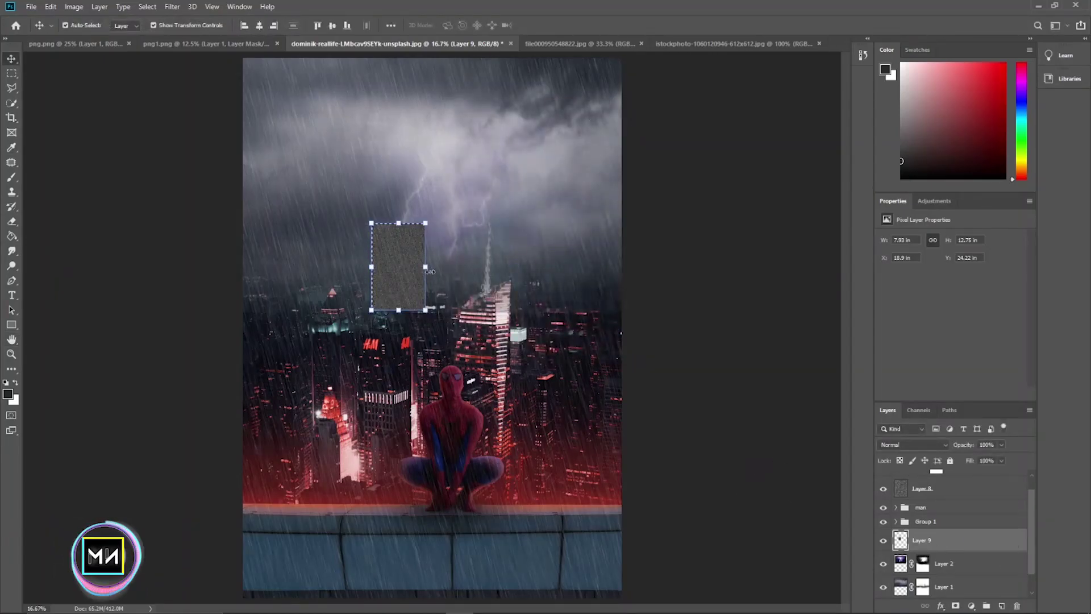
Stretch the noise on Layer 9 to cover the whole canvas
left_click_drag(425, 266, 755, 264)
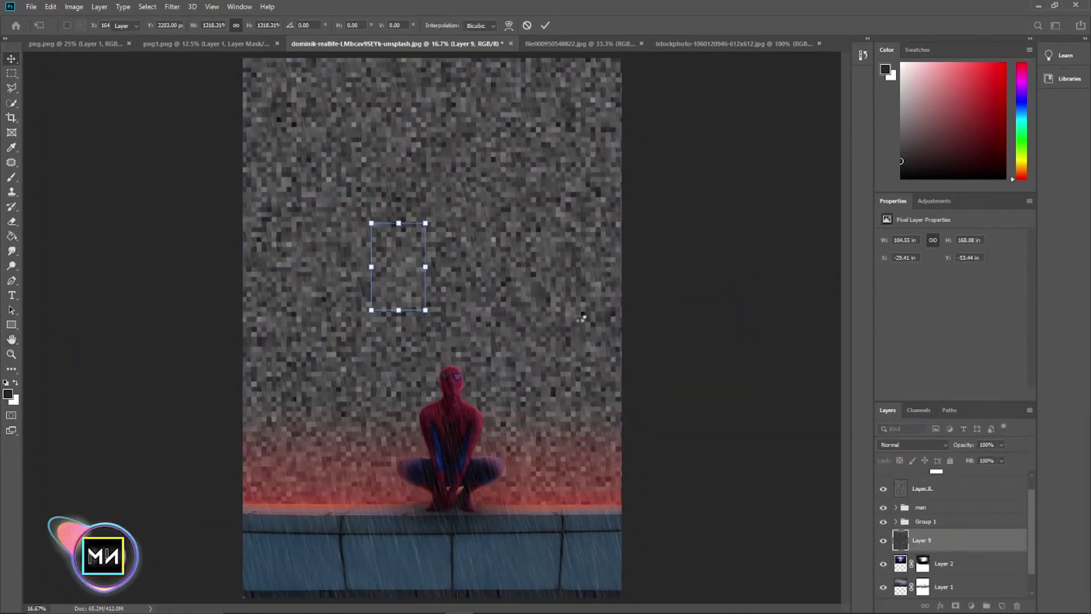
left_click_drag(561, 304, 754, 267)
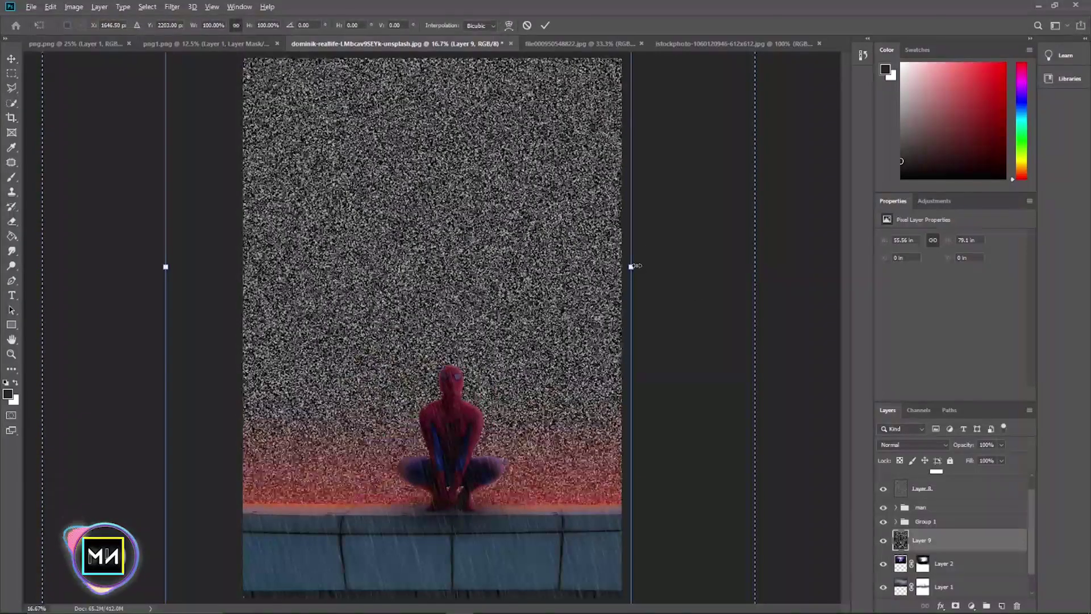
key("Return")
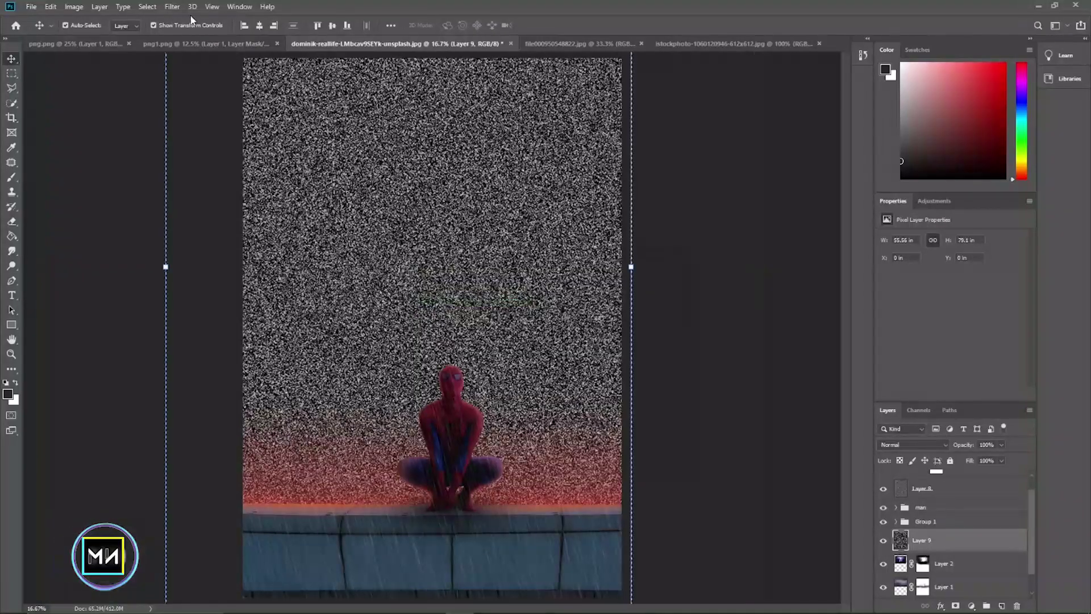
left_click(172, 7)
mouse_move(196, 135)
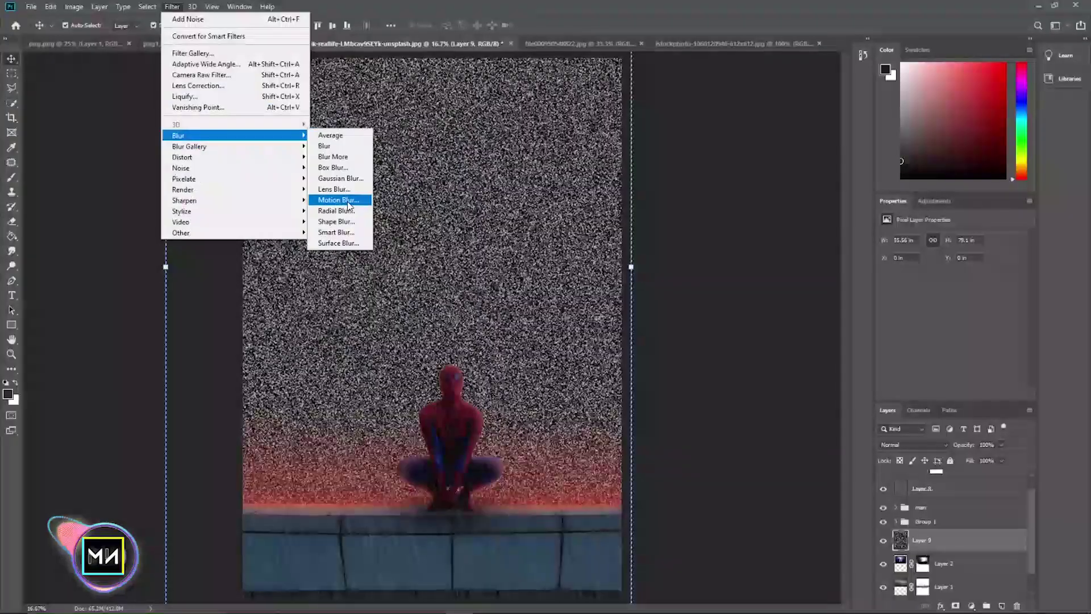
Motion-blur Layer 9's noise into shorter rain streaks and blend it with Screen
left_click(341, 200)
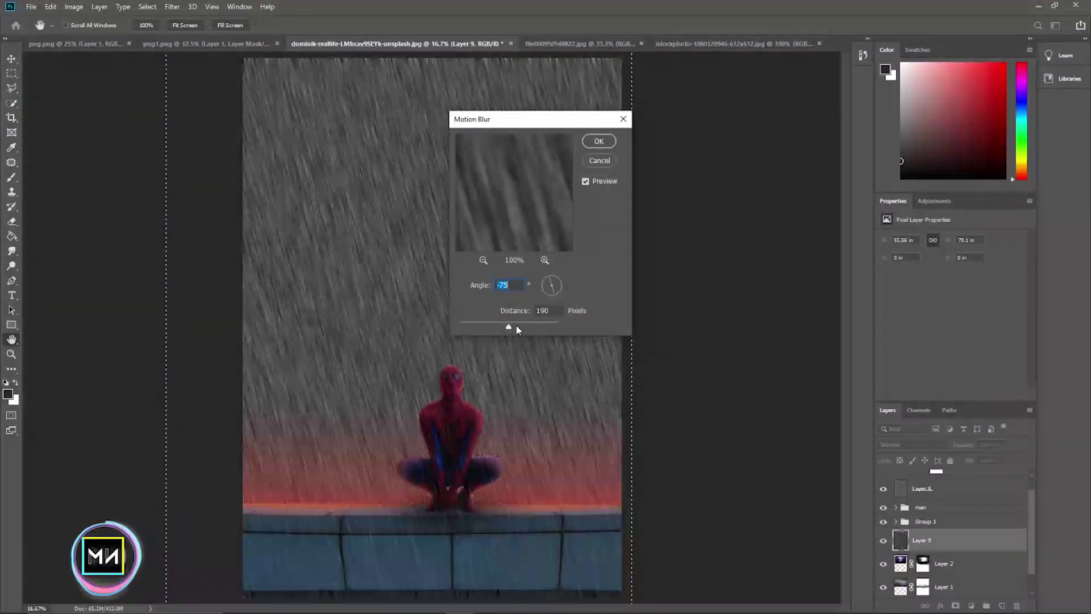
left_click_drag(508, 326, 495, 327)
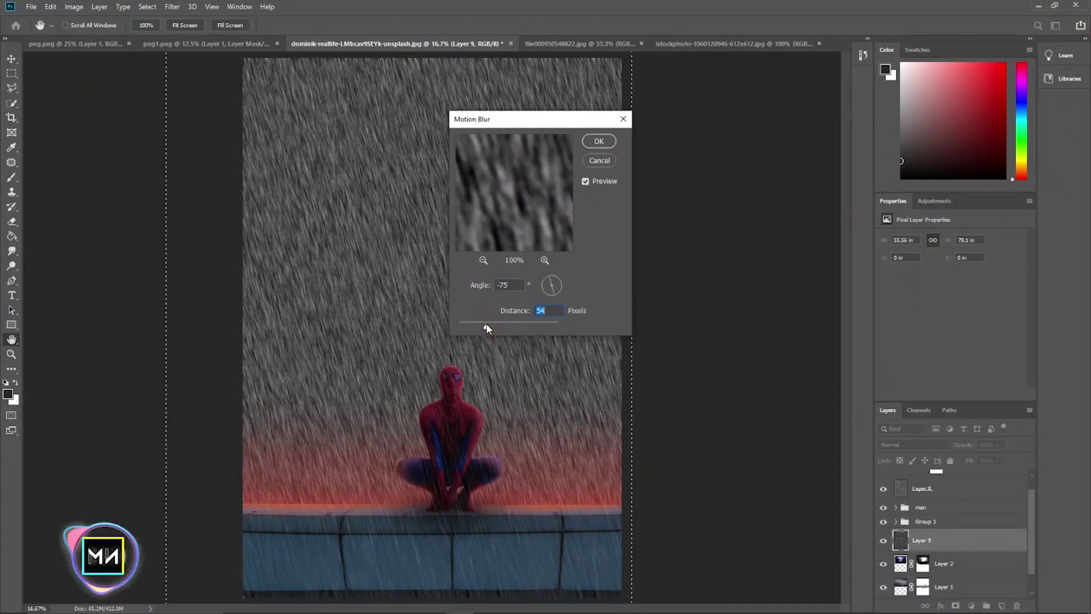
key("Return")
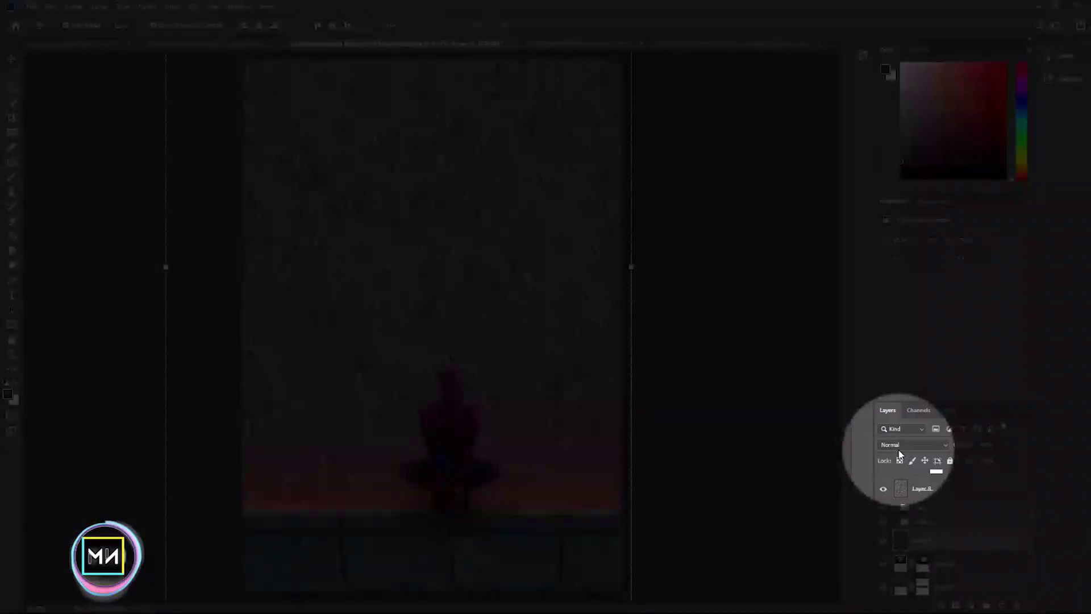
left_click(911, 445)
left_click(909, 420)
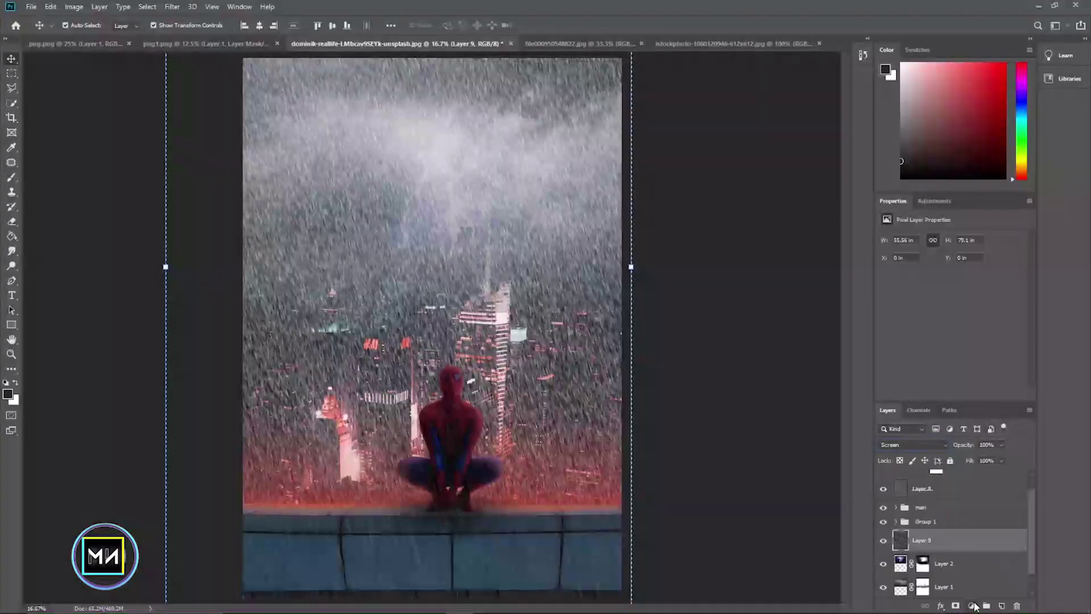
Add a clipped Levels 3 with input black 41, midtones 0.43 and output white 197
left_click(971, 606)
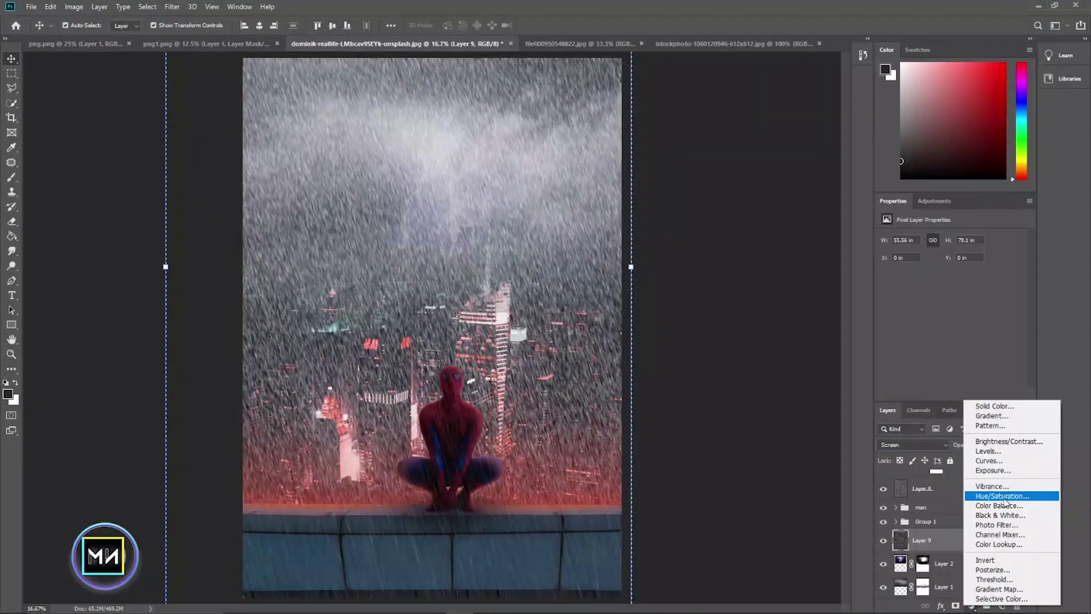
left_click(989, 451)
left_click(949, 394)
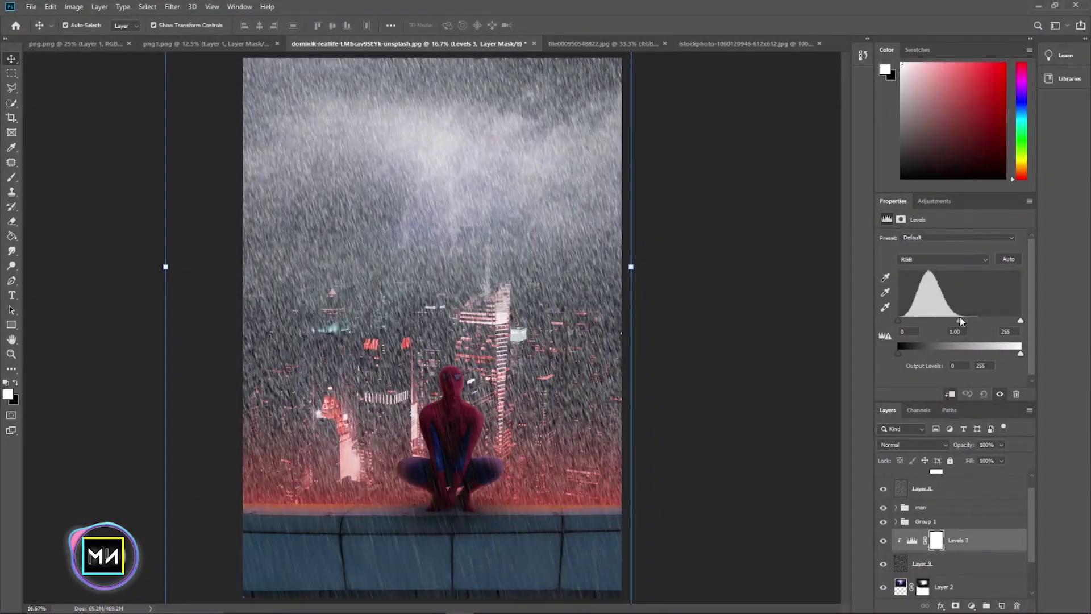
left_click_drag(960, 320, 992, 320)
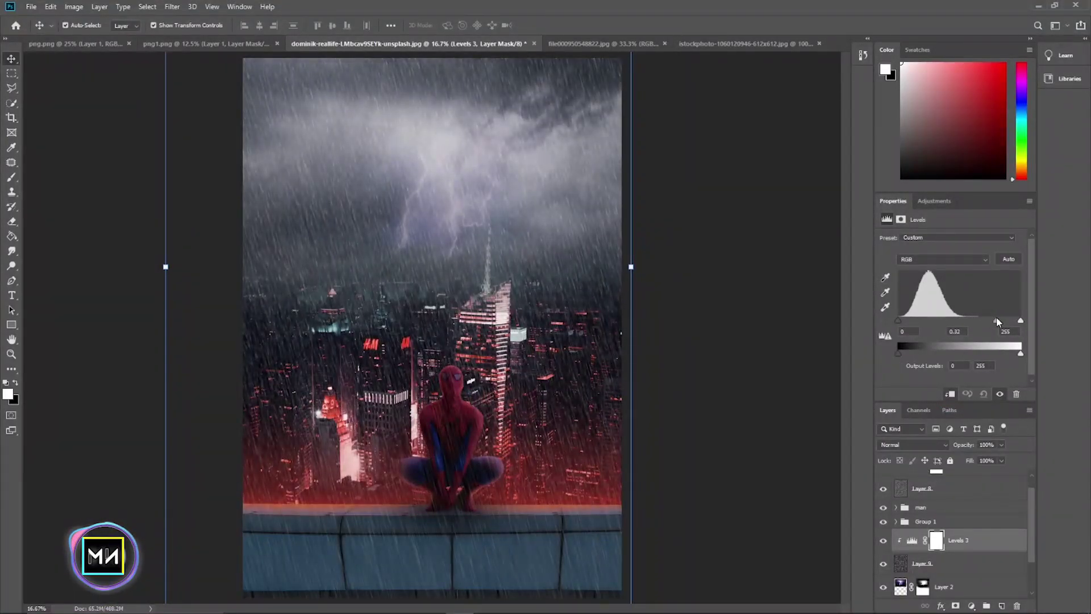
left_click_drag(898, 321, 930, 322)
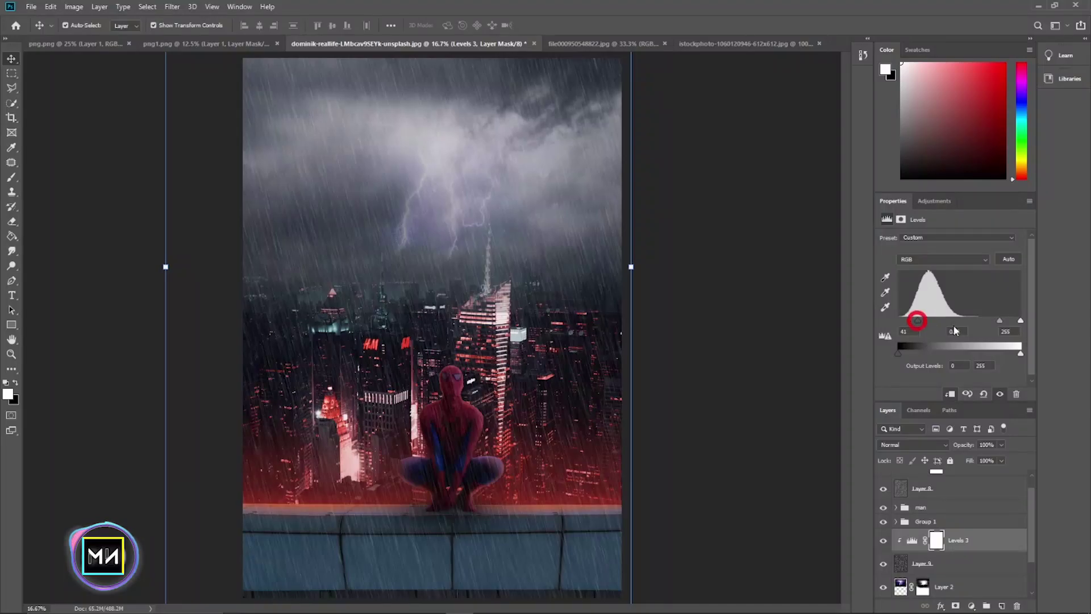
left_click_drag(997, 321, 993, 353)
Select Group 1 and add an empty Layer 10 directly above it
left_click(688, 306)
scroll(459, 398, "up", 2)
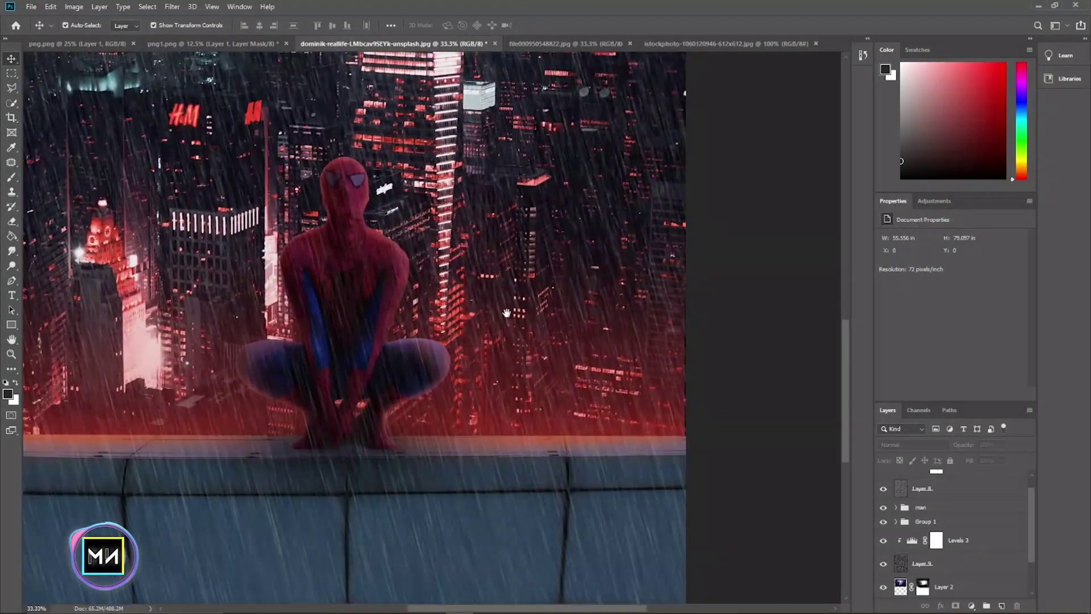
mouse_move(507, 313)
left_mouse_down()
mouse_move(795, 369)
mouse_move(651, 261)
mouse_move(517, 407)
mouse_move(611, 371)
left_mouse_up()
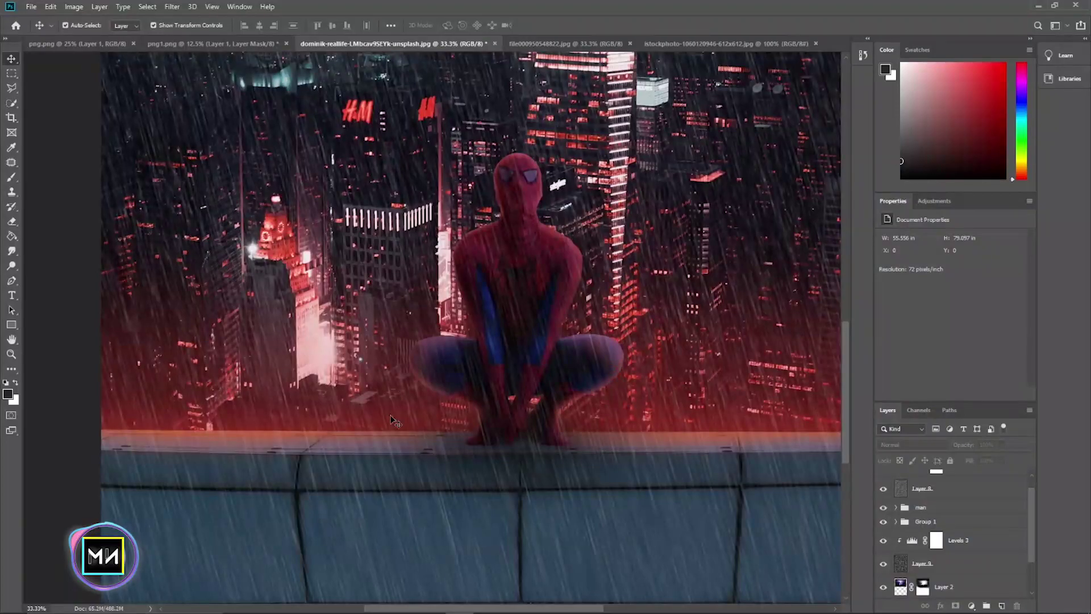
scroll(960, 522, "down", 2)
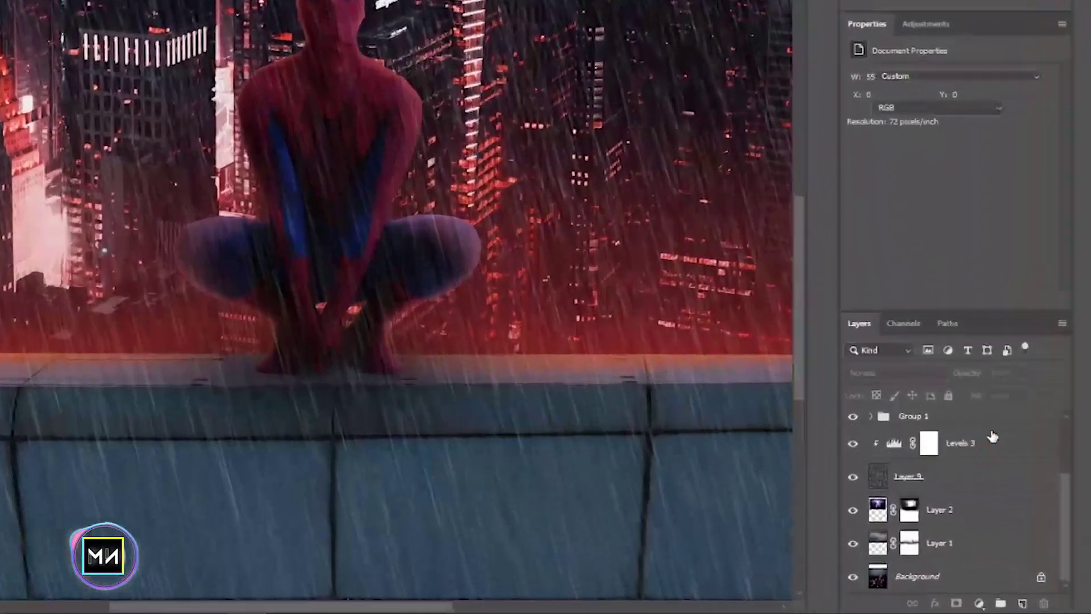
left_click(958, 493)
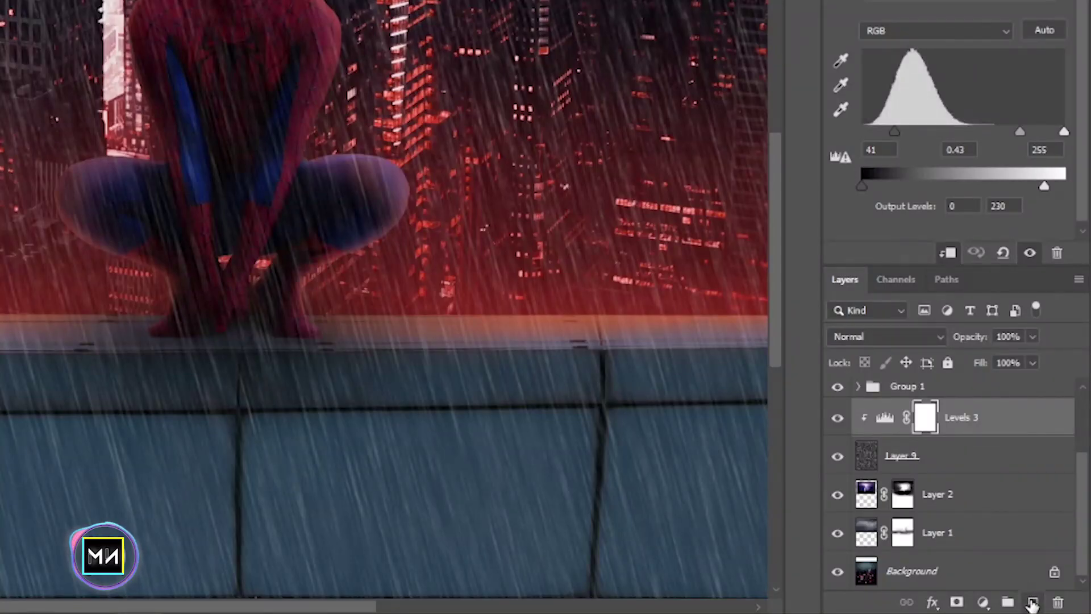
scroll(1003, 516, "up", 2)
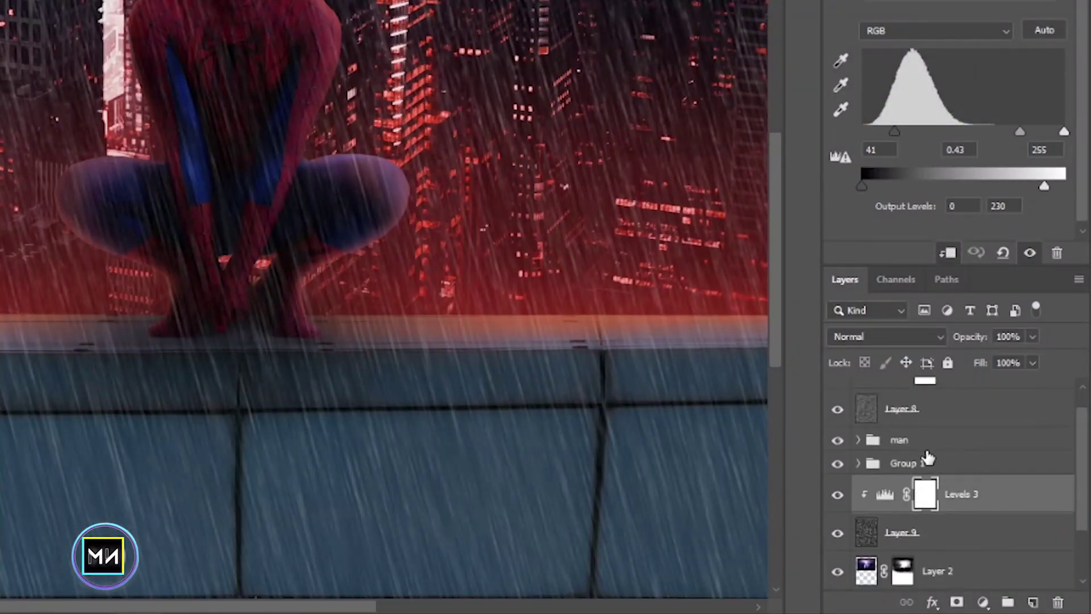
left_click(883, 461)
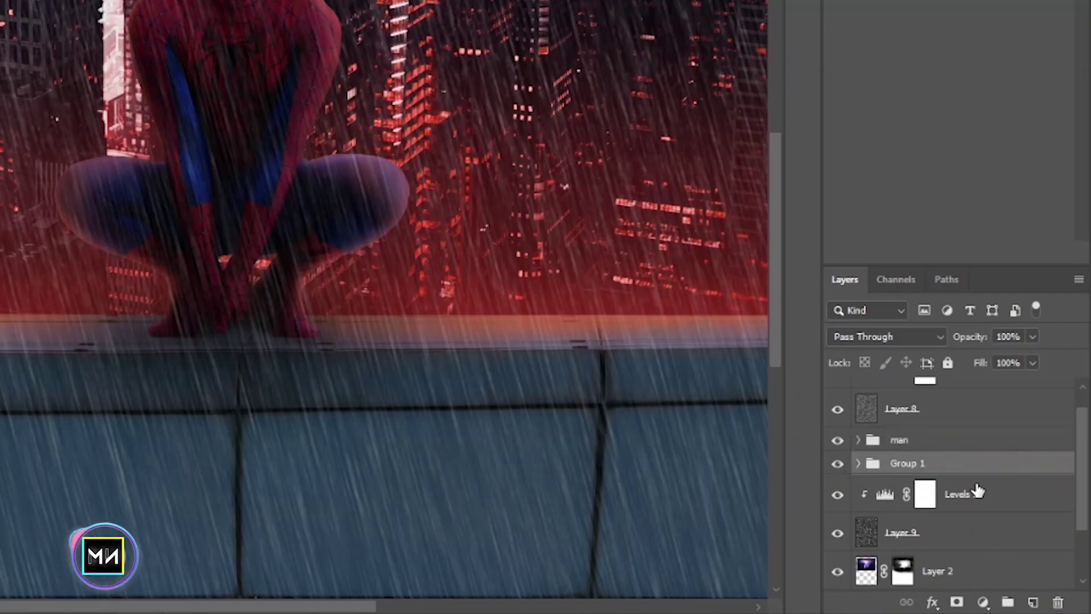
left_click(1033, 602)
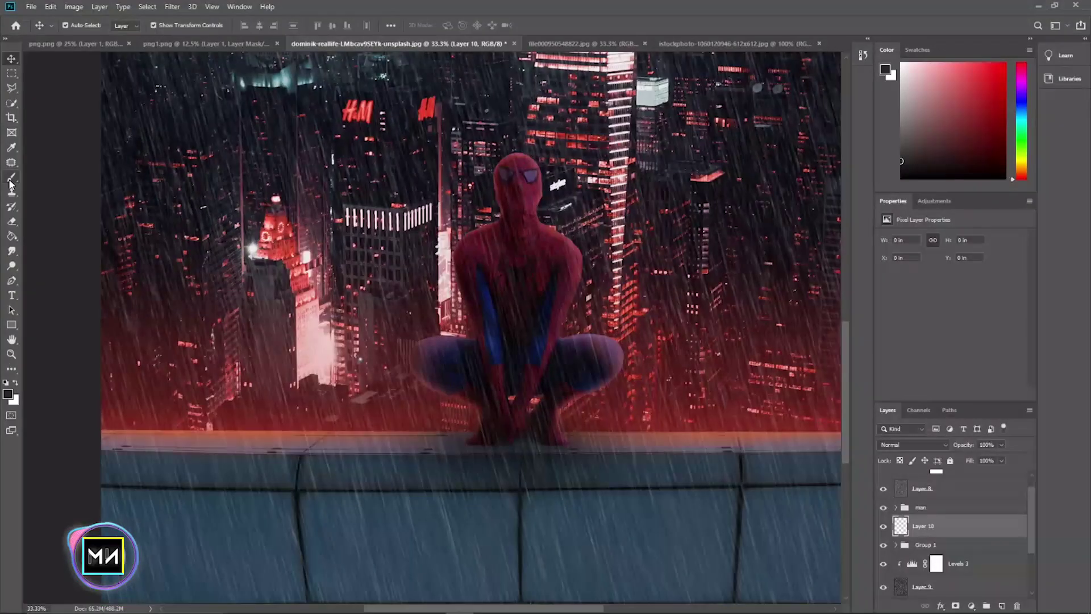
Choose the Brush tool with a Water Set 2 splash preset (Water 03)
left_click(11, 180)
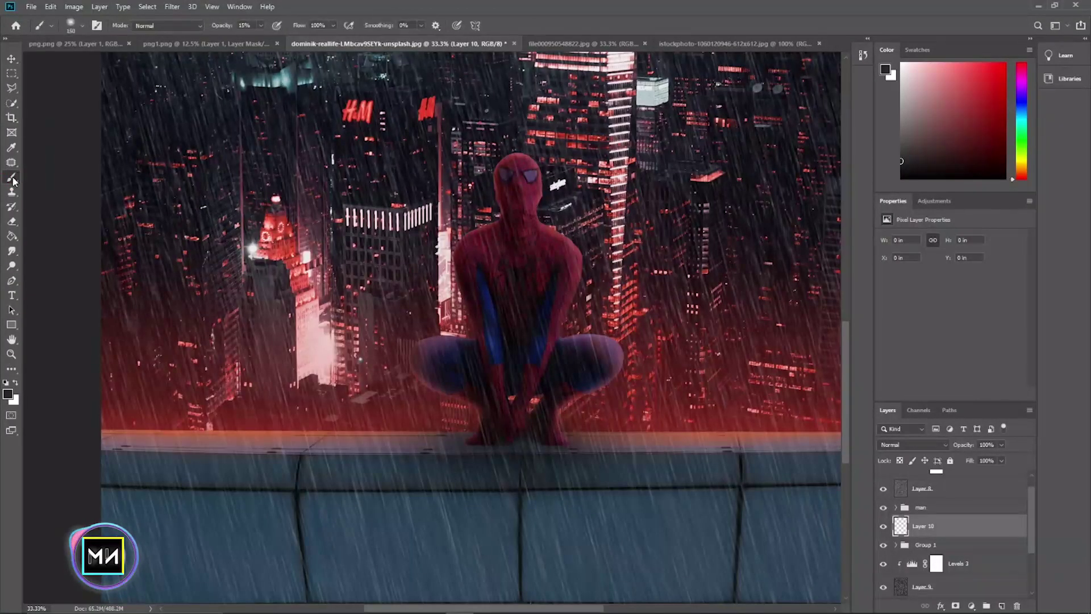
right_click(11, 179)
left_click(59, 177)
right_click(472, 240)
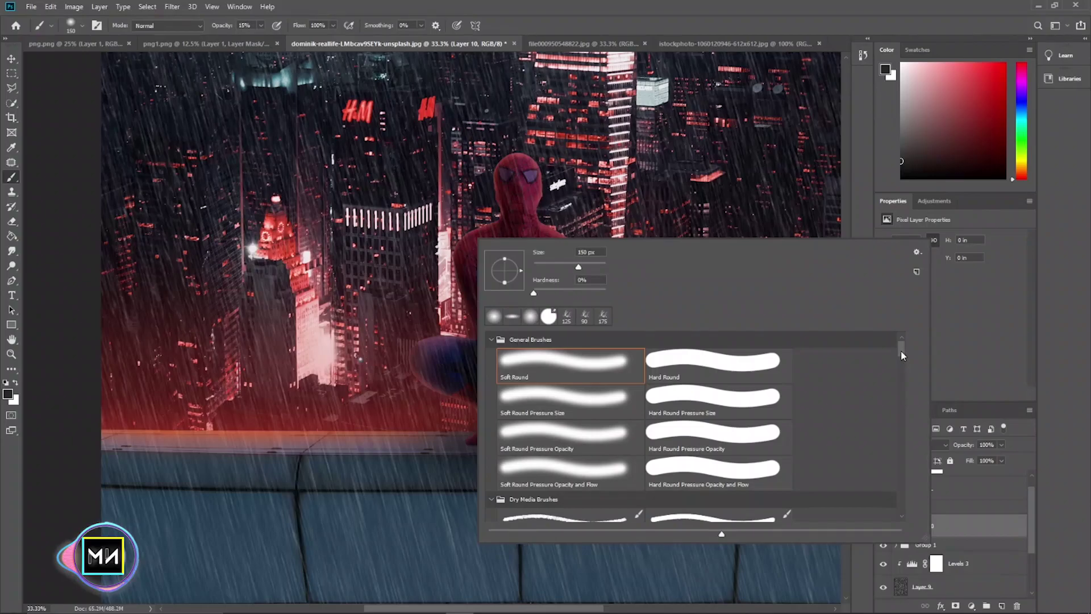
left_click_drag(901, 350, 900, 505)
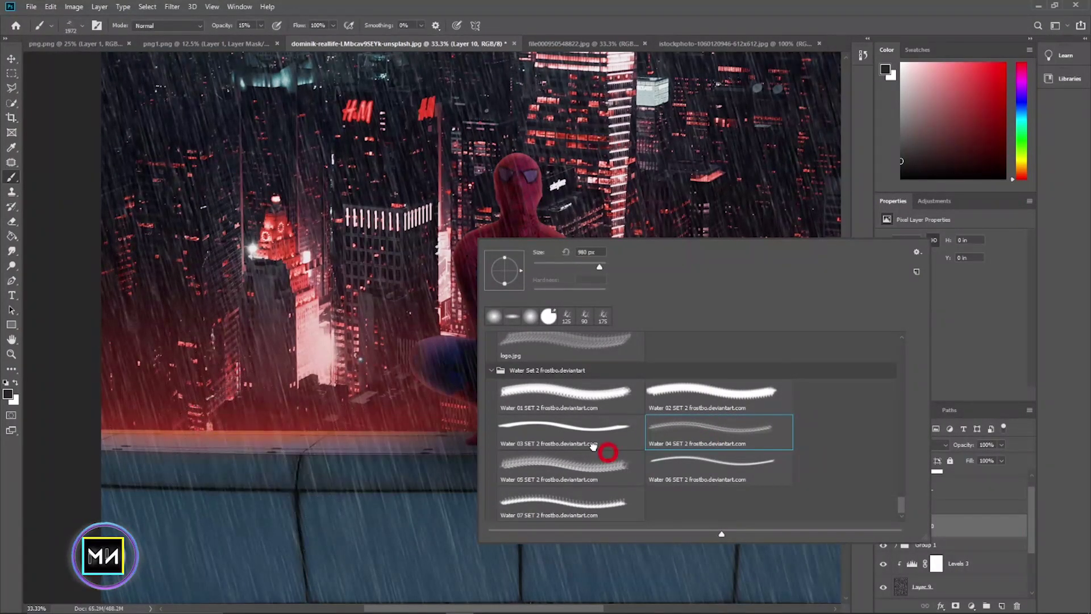
left_click(580, 459)
left_click(569, 495)
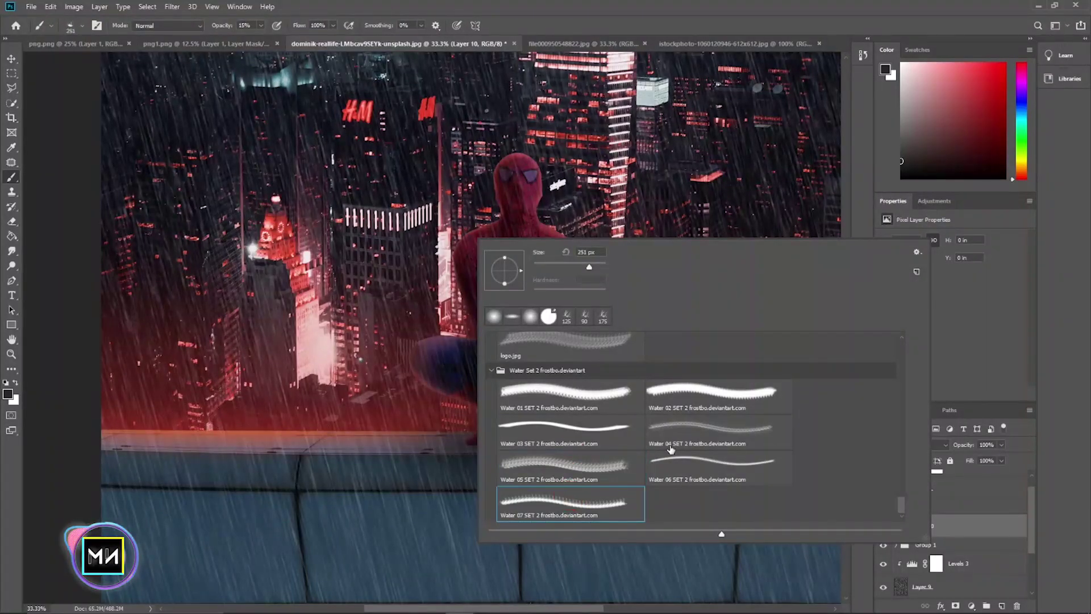
key("comma")
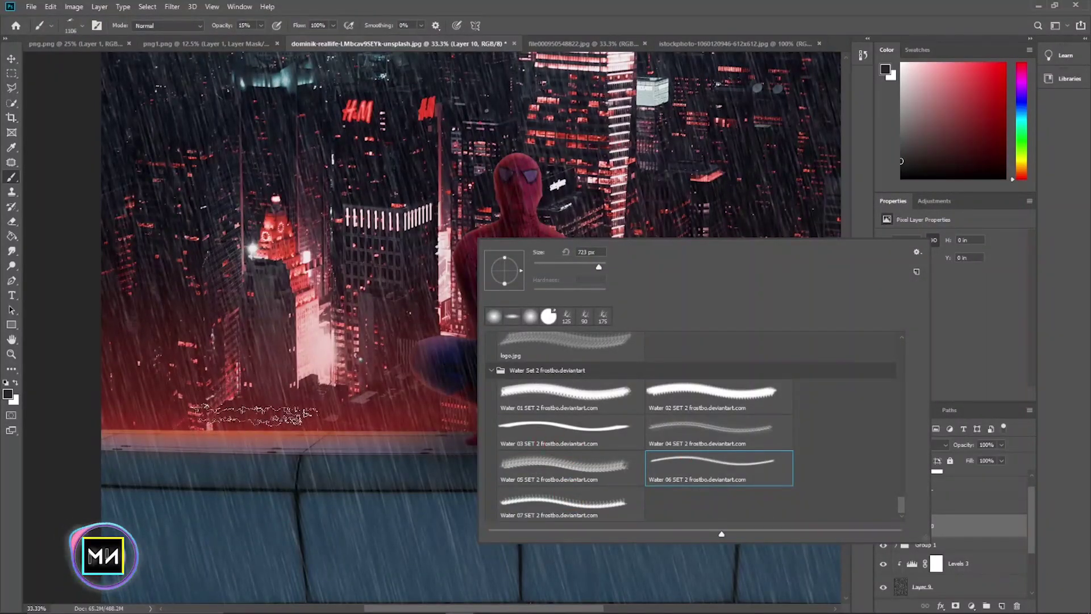
key("comma")
key("comma")
key("comma")
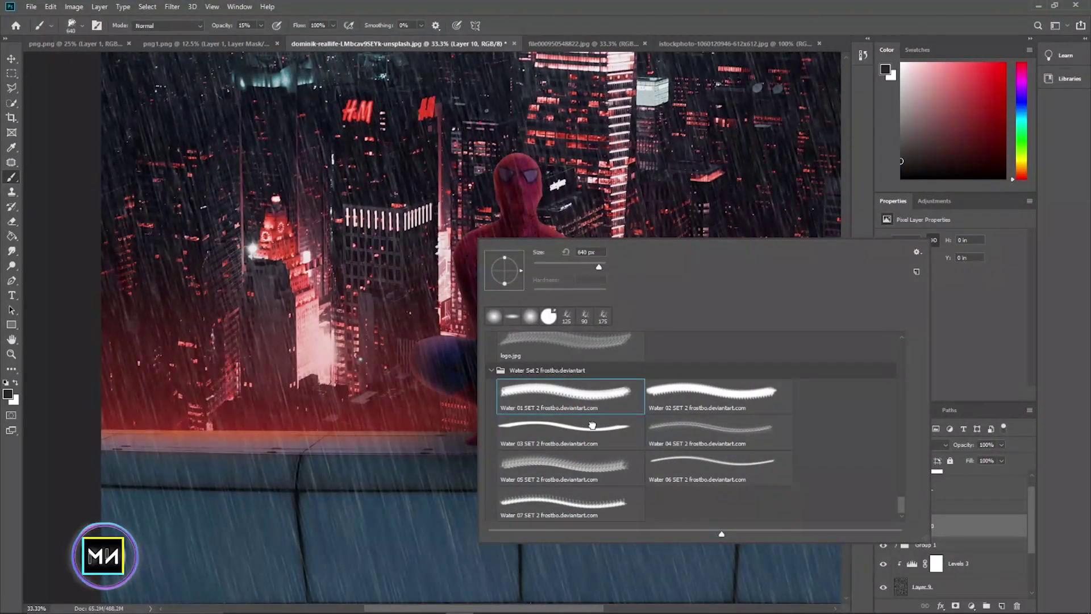
left_click(151, 434)
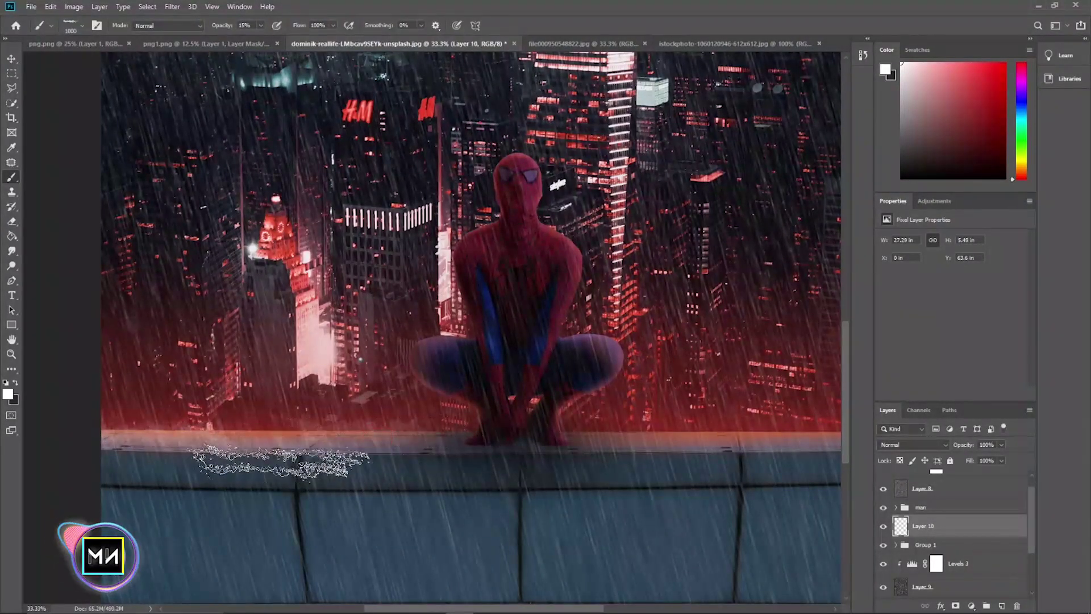
Paint white water splashes along the ledge under Spider-Man's feet with a smaller brush
key("bracketleft")
key("bracketleft")
key("bracketleft")
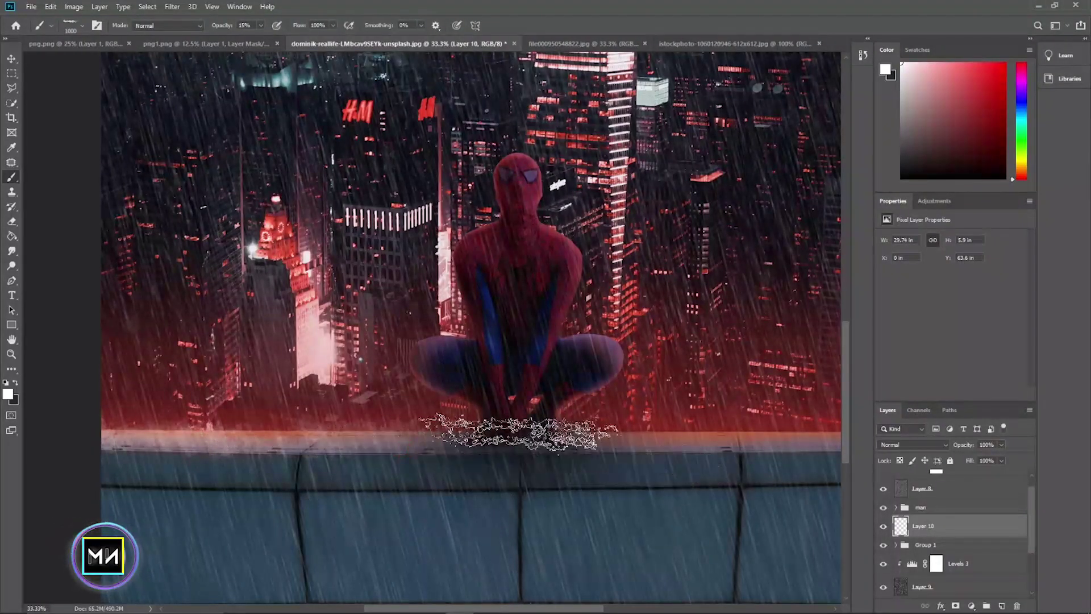
left_click_drag(398, 455, 520, 451)
mouse_move(652, 428)
left_mouse_down()
mouse_move(406, 429)
mouse_move(316, 460)
left_mouse_up()
scroll(316, 460, "down", 2)
key("bracketleft")
key("bracketleft")
key("bracketleft")
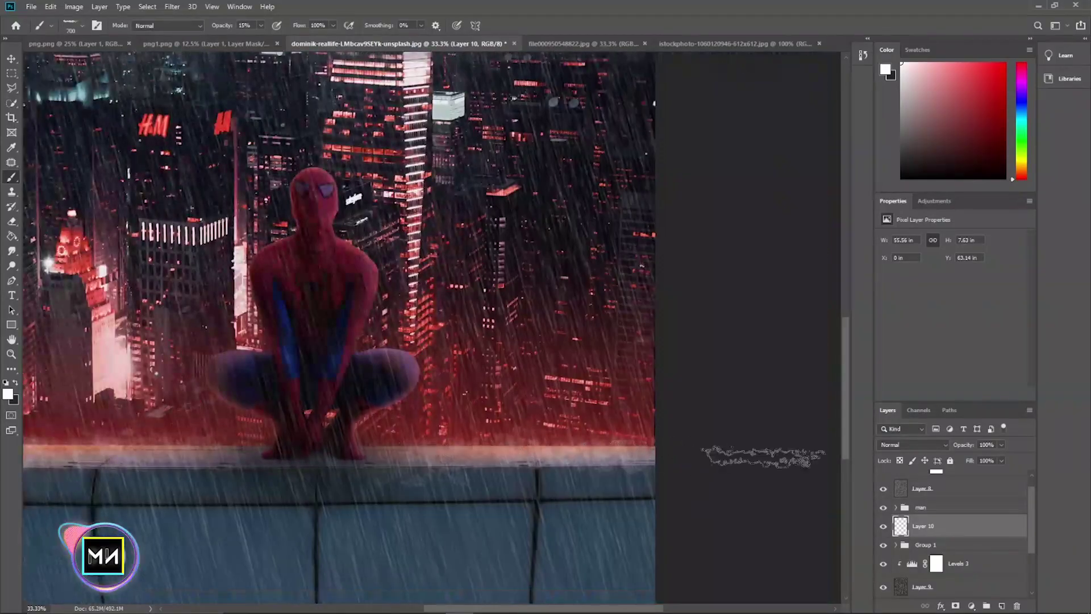
scroll(703, 543, "down", 1)
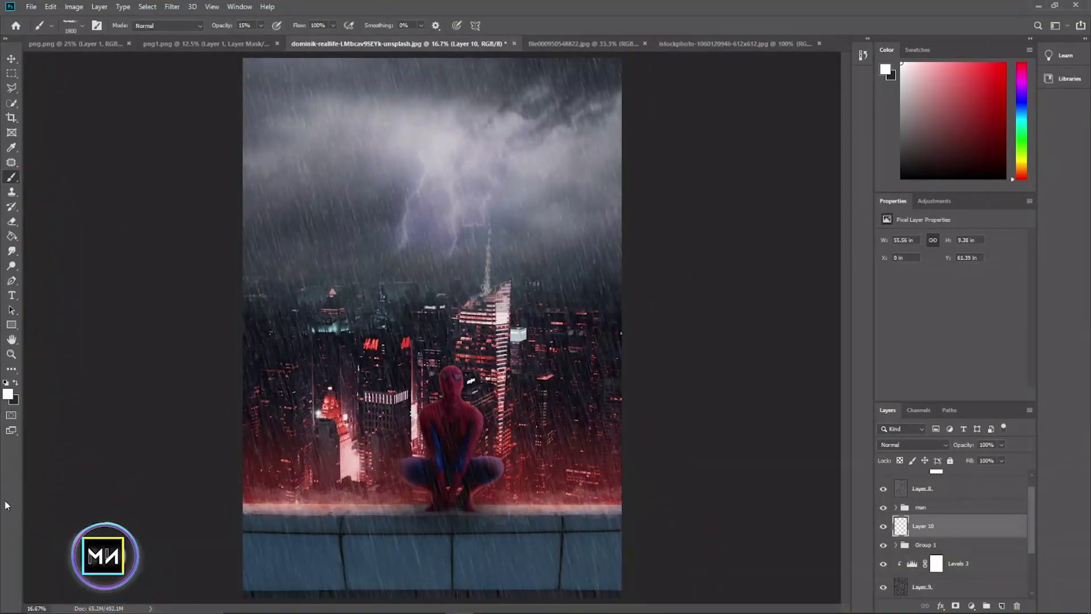
Try out several water splash brushes from the brush preset picker
right_click(457, 471)
double_click(704, 500)
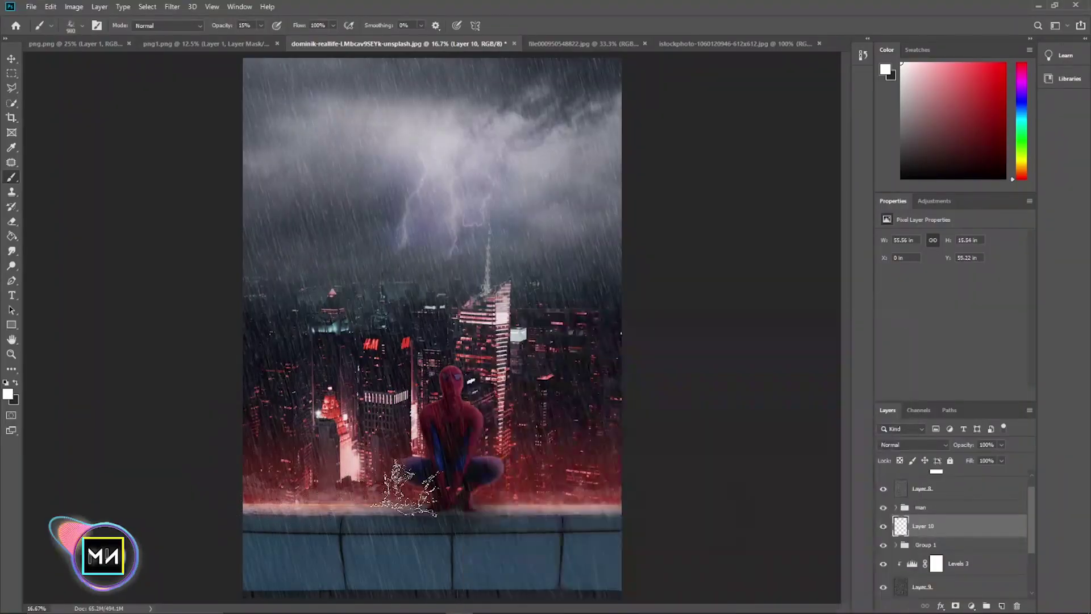
right_click(806, 250)
double_click(807, 466)
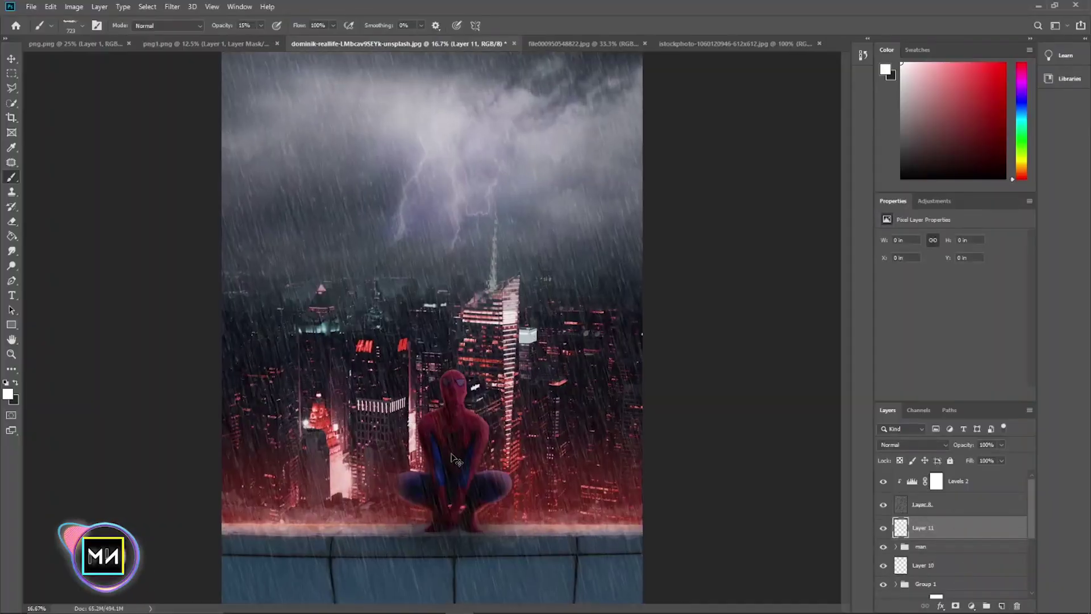
scroll(381, 449, "up", 5)
Settle on the Water 06 brush for the splashes around Spider-Man's knee
right_click(511, 341)
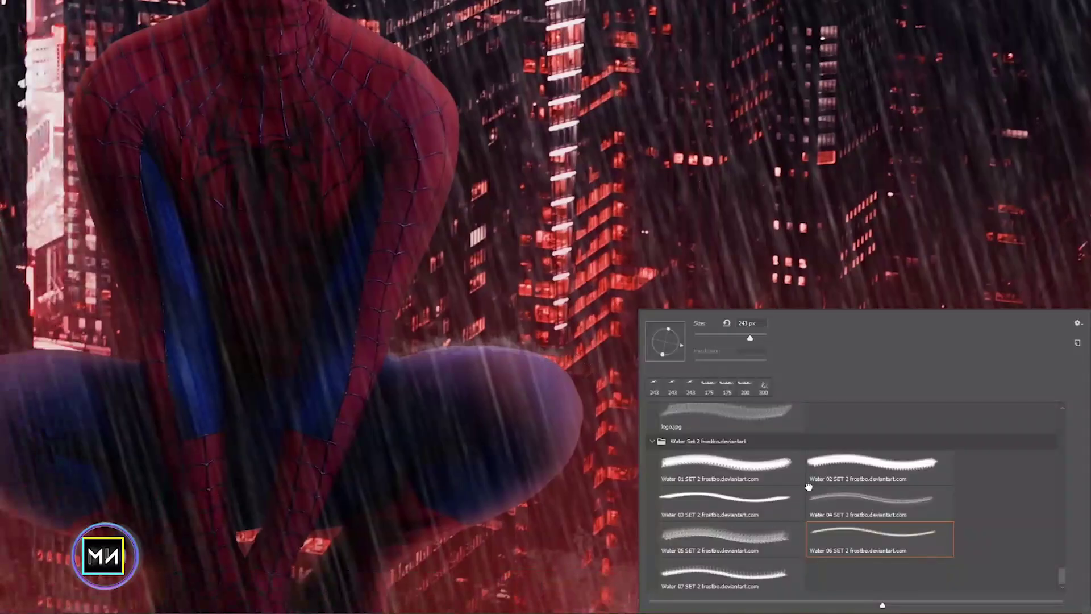
key("Return")
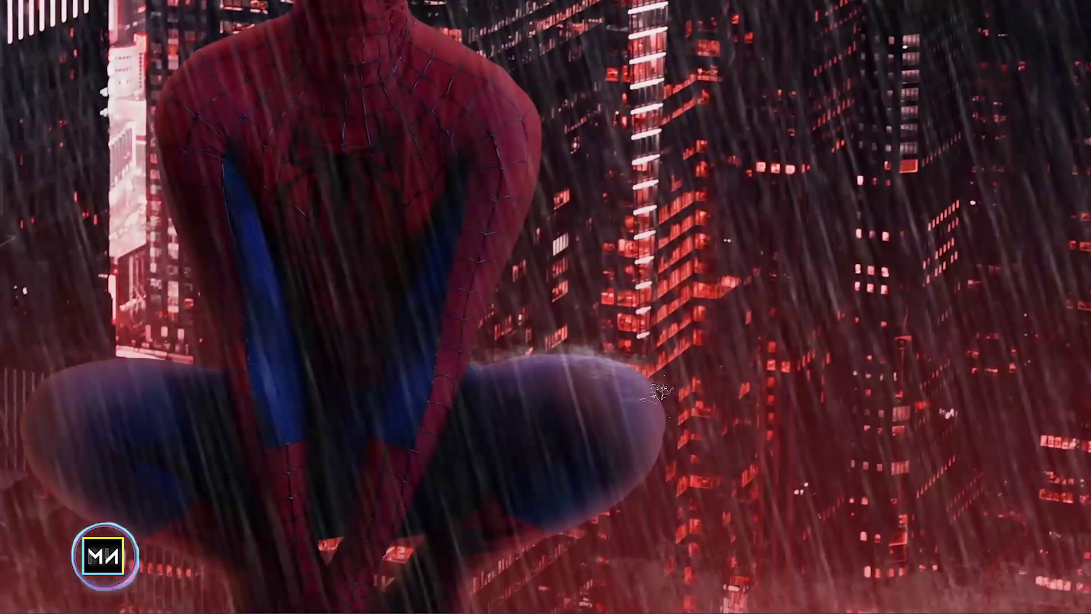
right_click(659, 392)
key("Return")
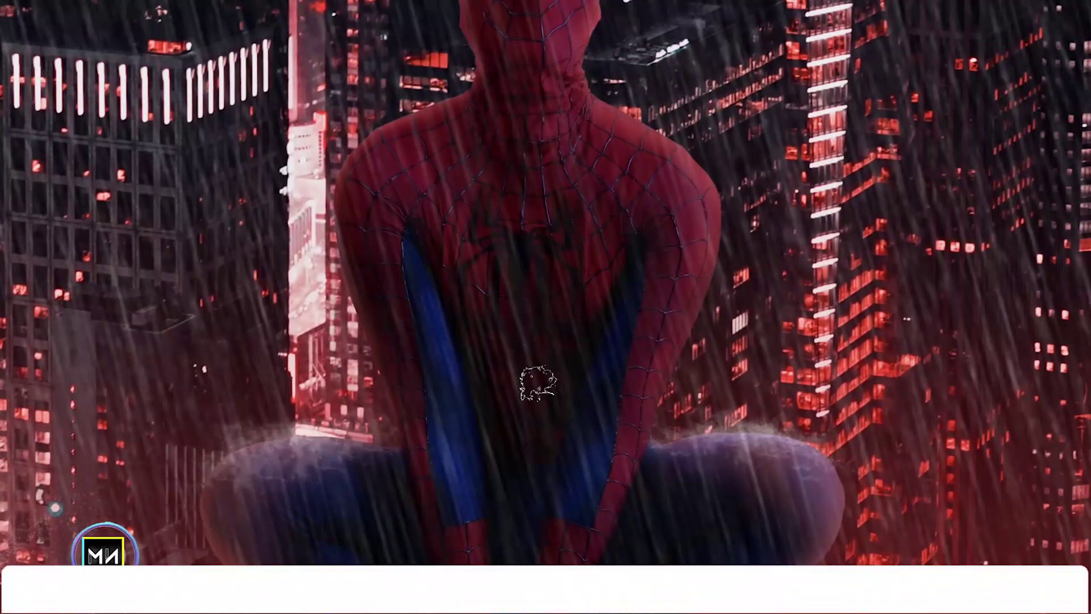
right_click(536, 382)
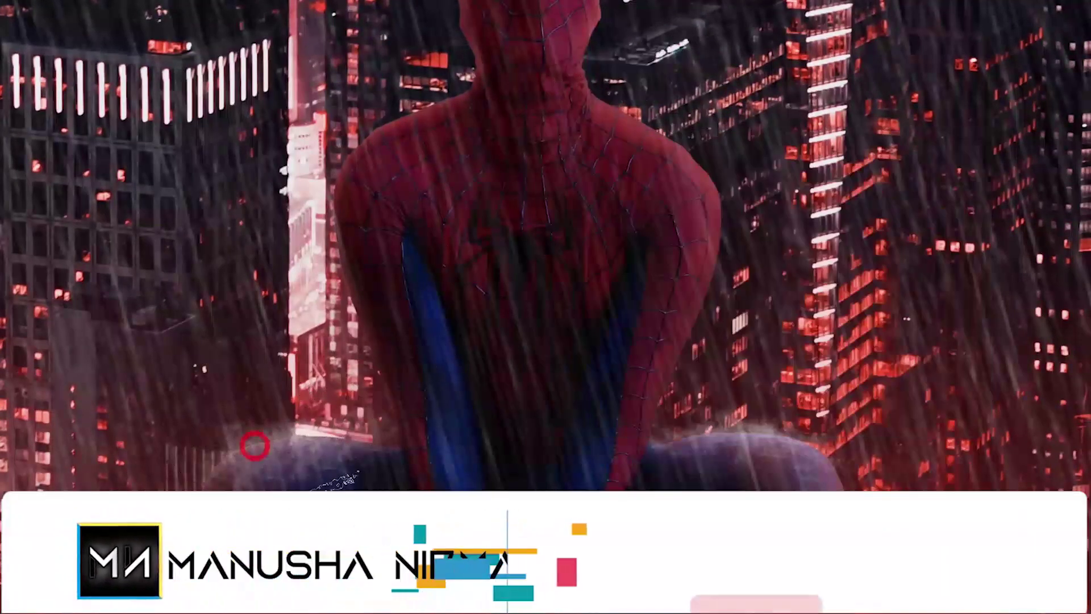